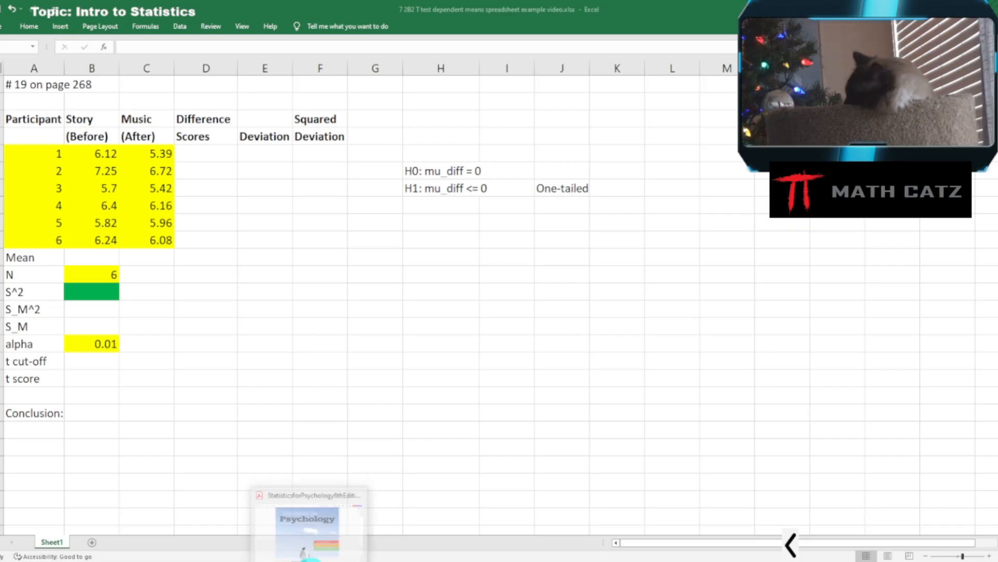
Step: Switch to the Statistics for Psychology PDF, go to page 268 and read problem 19 on oxygen consumption
left_click(309, 551)
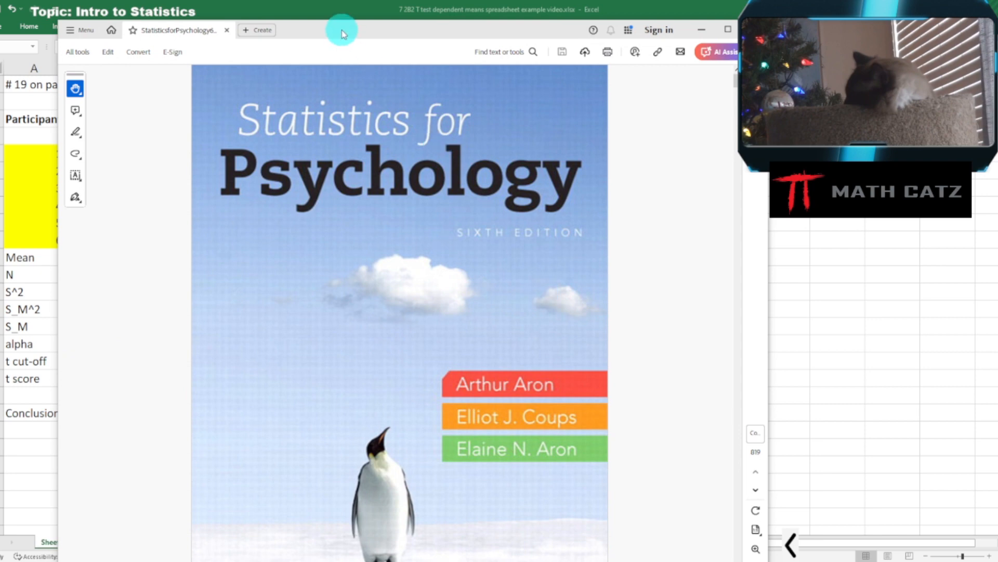
left_click_drag(341, 32, 385, 38)
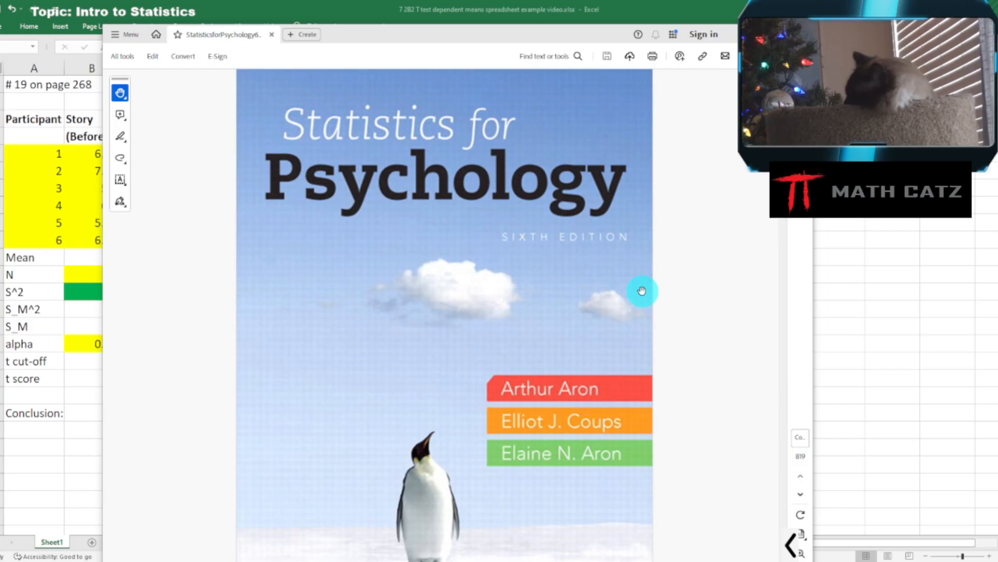
mouse_move(801, 451)
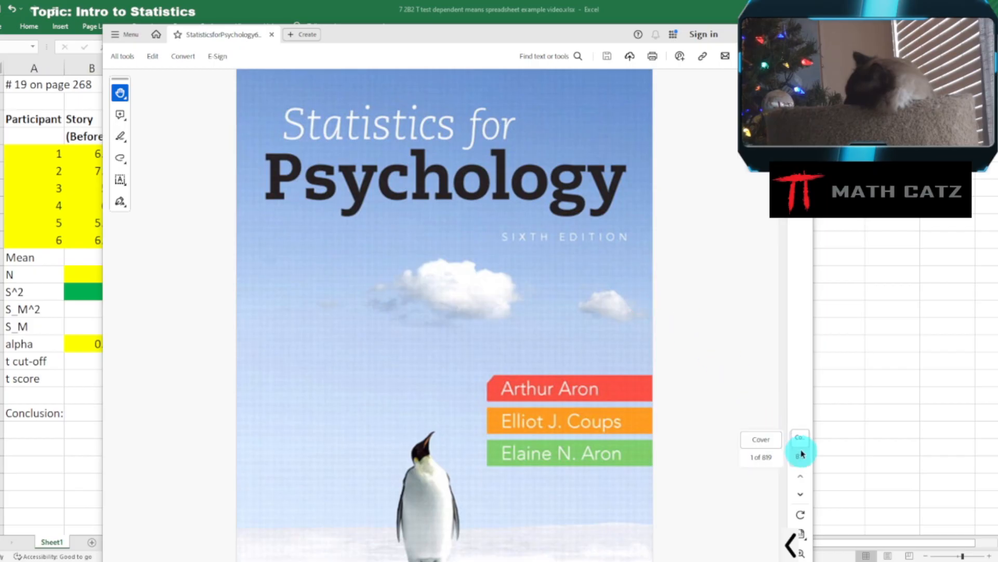
left_click(759, 439)
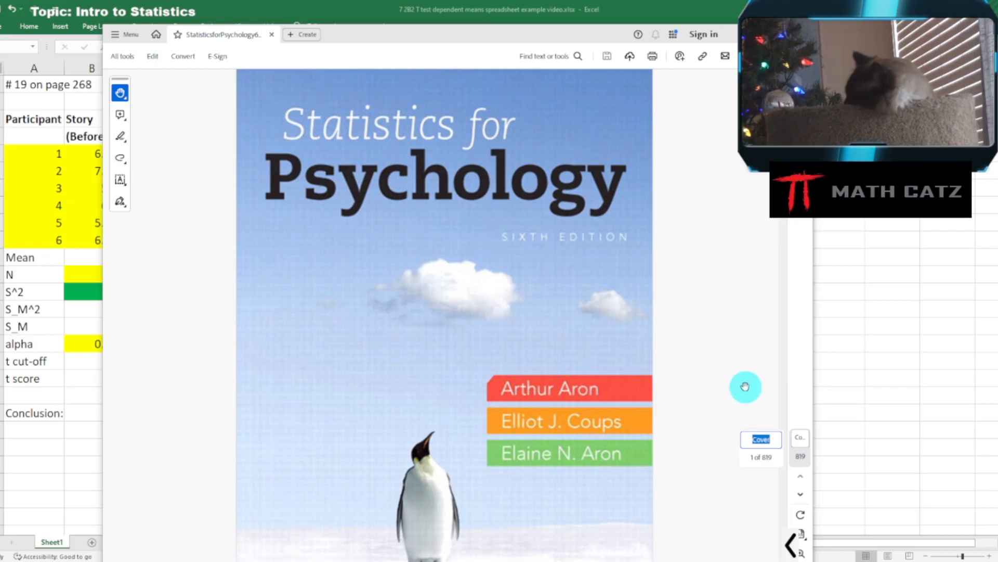
type("268")
key("Return")
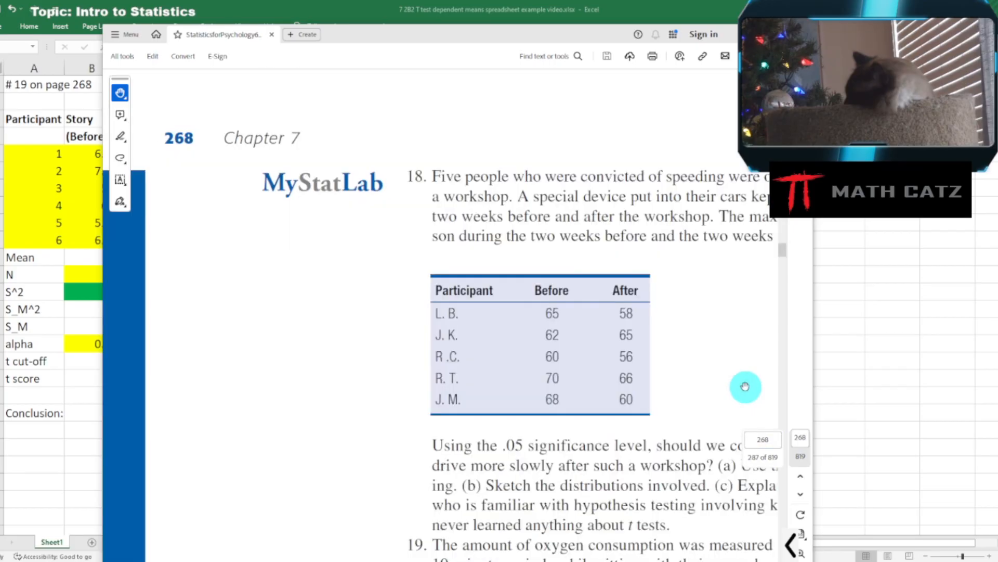
scroll(545, 181, "down", 5)
scroll(545, 181, "down", 5)
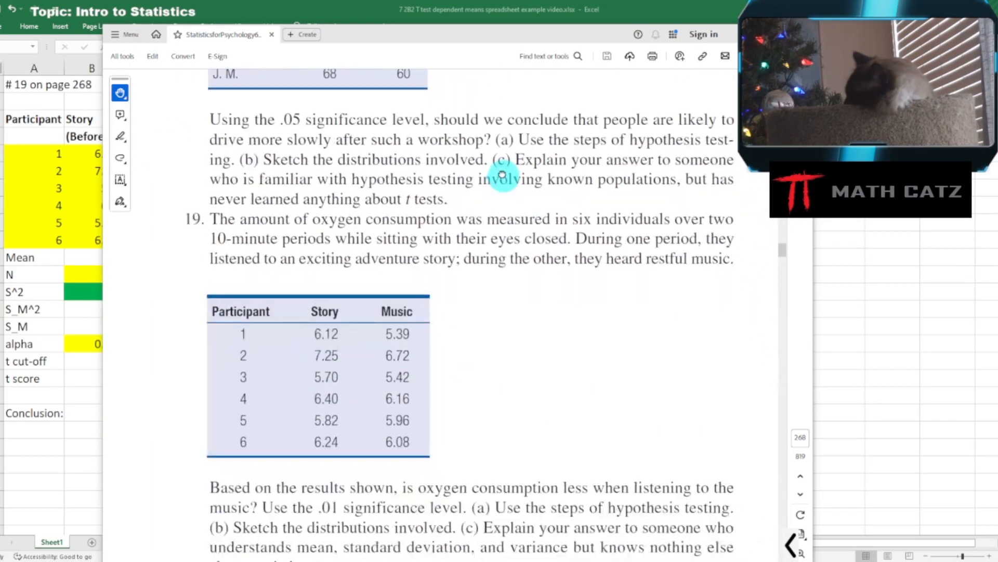
left_click_drag(484, 164, 476, 163)
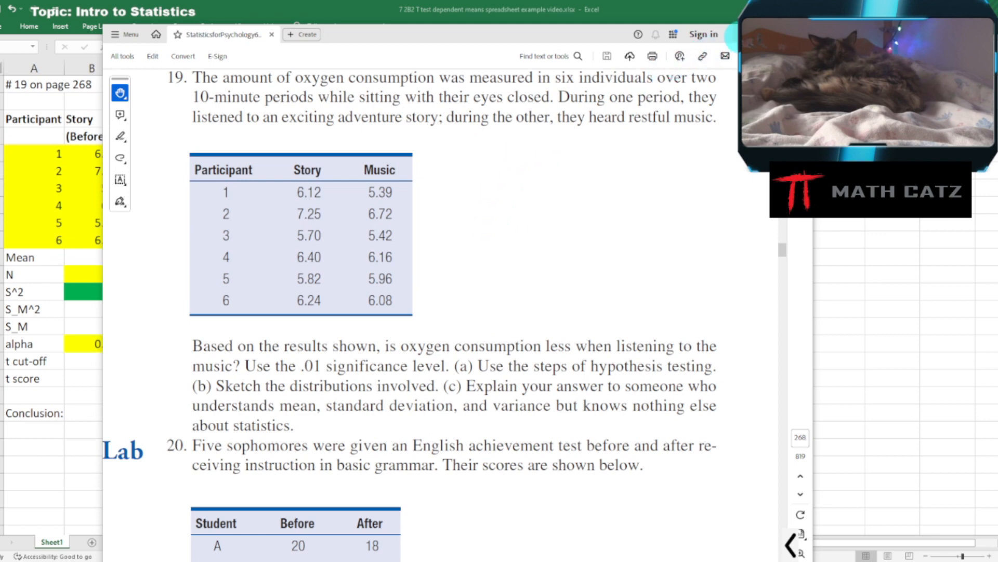
Step: Return to the Excel worksheet and review the participants' Story (Before) and Music (After) scores
left_click(741, 35)
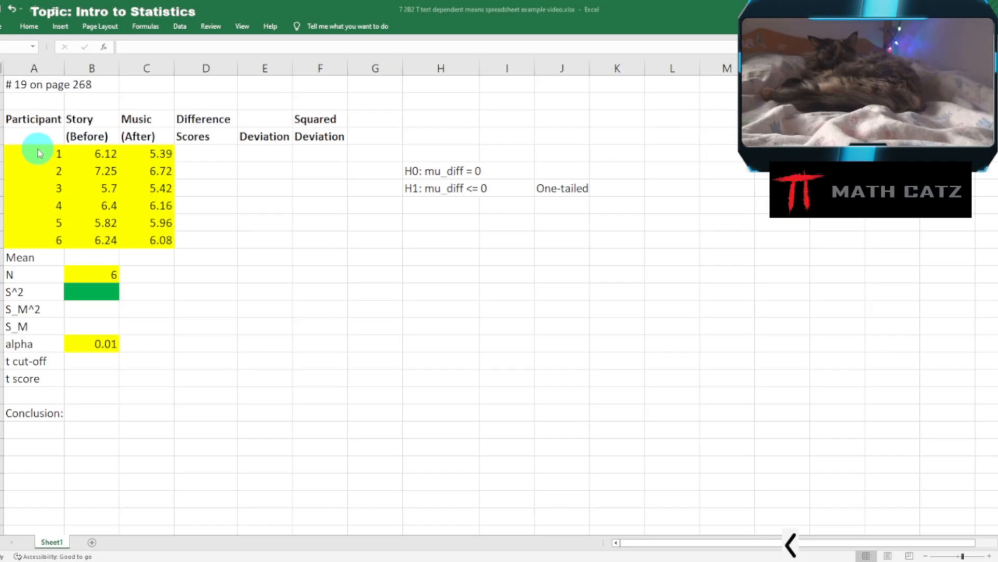
left_click_drag(34, 153, 159, 241)
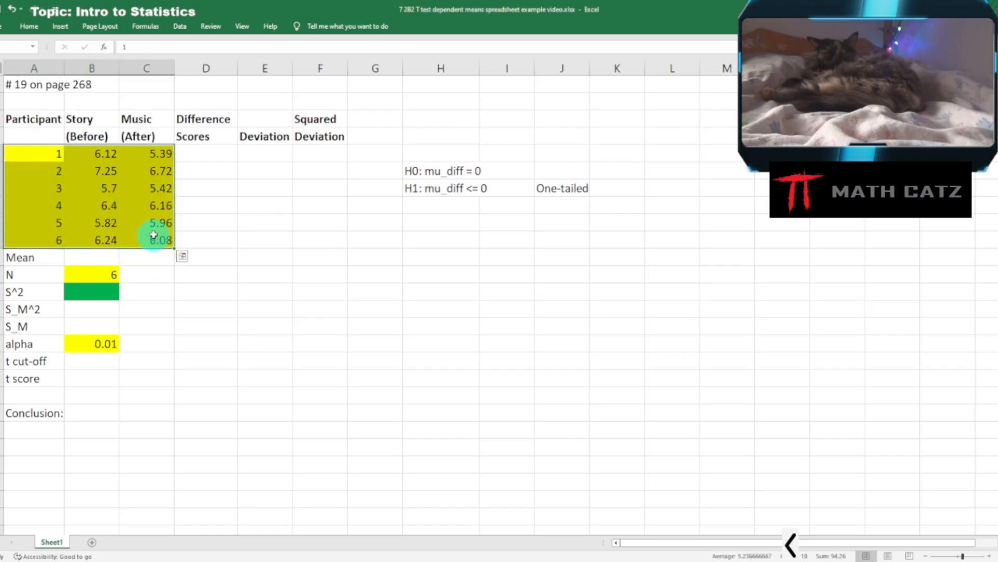
scroll(188, 241, "up", 1)
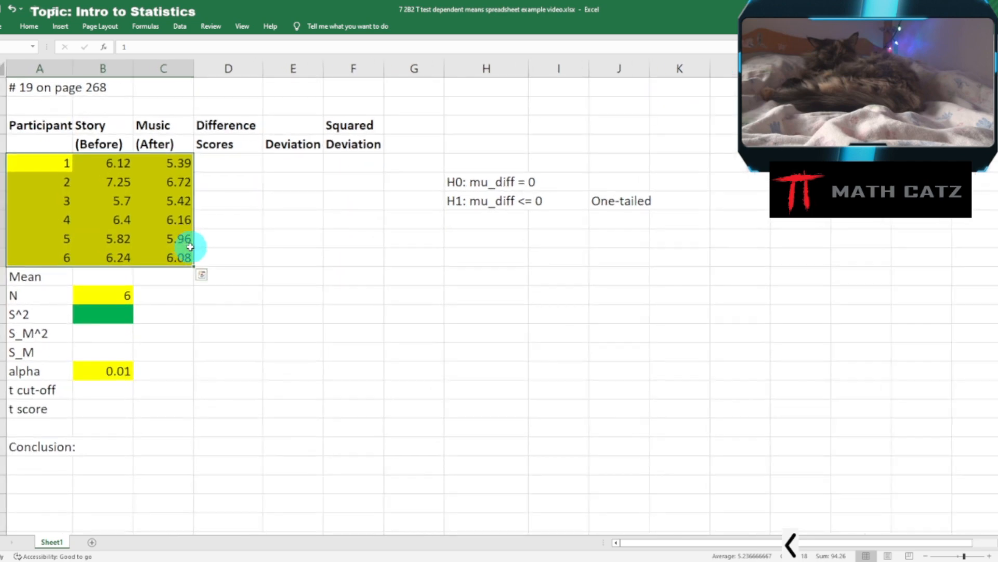
left_click_drag(122, 162, 122, 253)
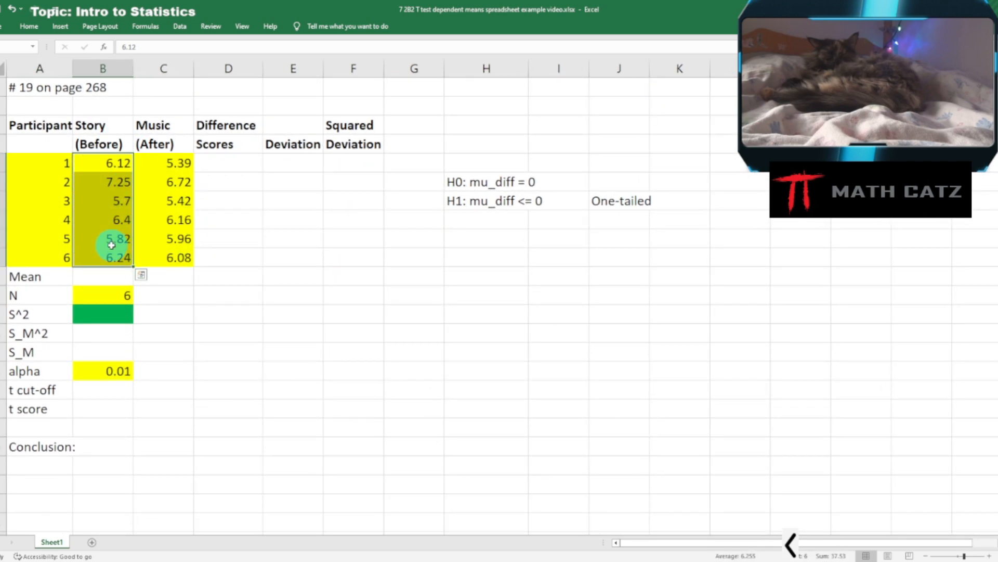
left_click_drag(167, 161, 163, 256)
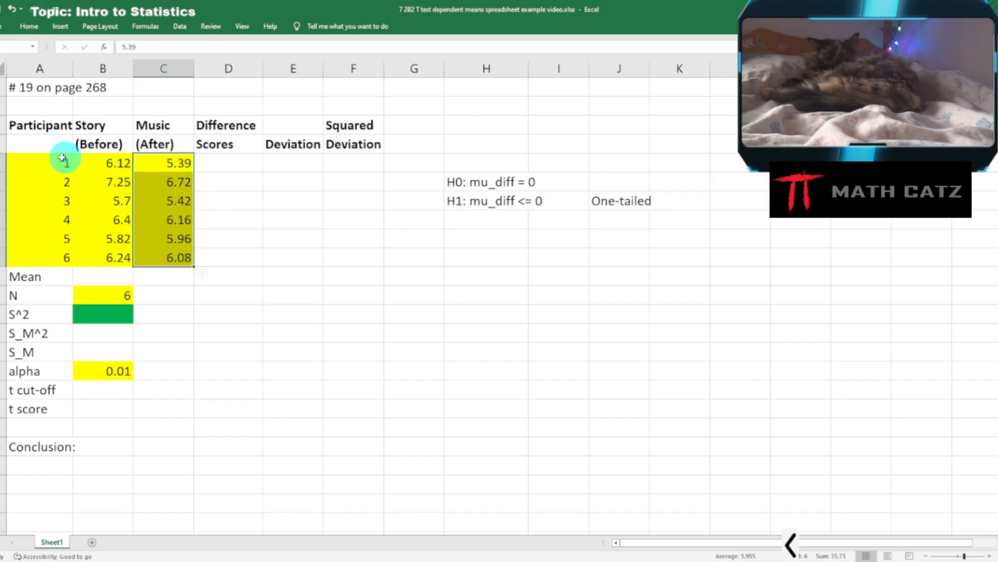
Step: Calculate participant 1's difference score in D5 as after minus before with =C5-B5
left_click(226, 166)
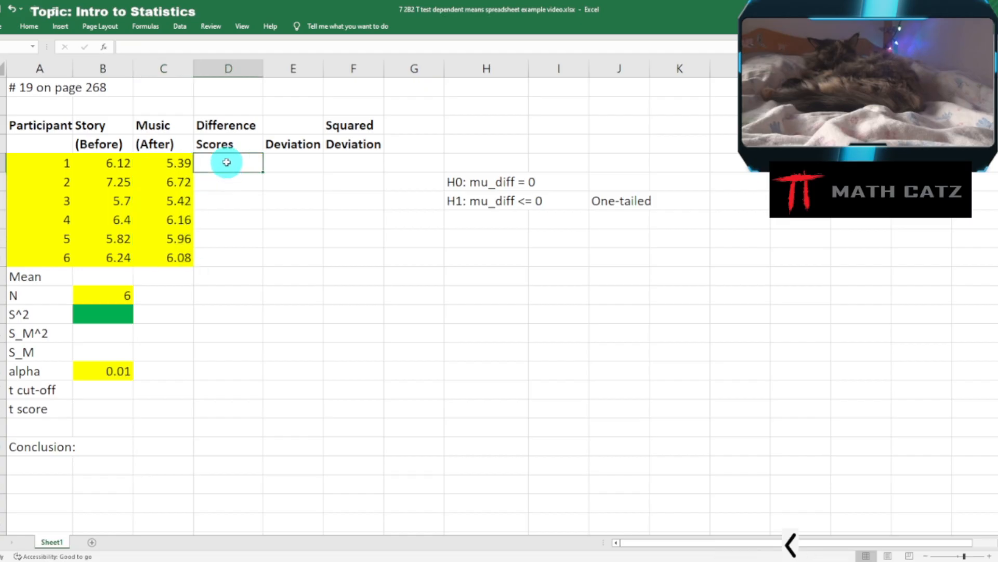
type("=")
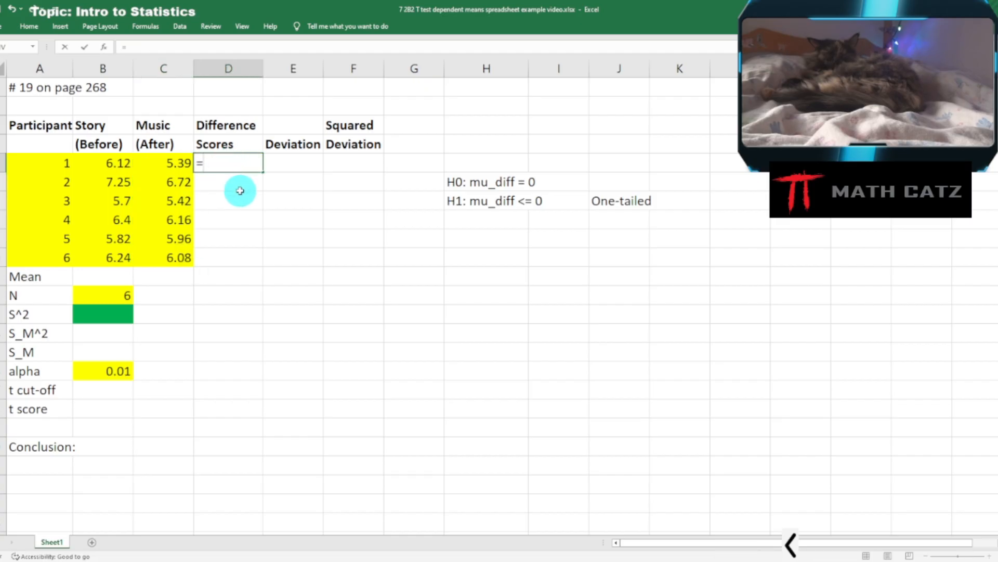
left_click(150, 162)
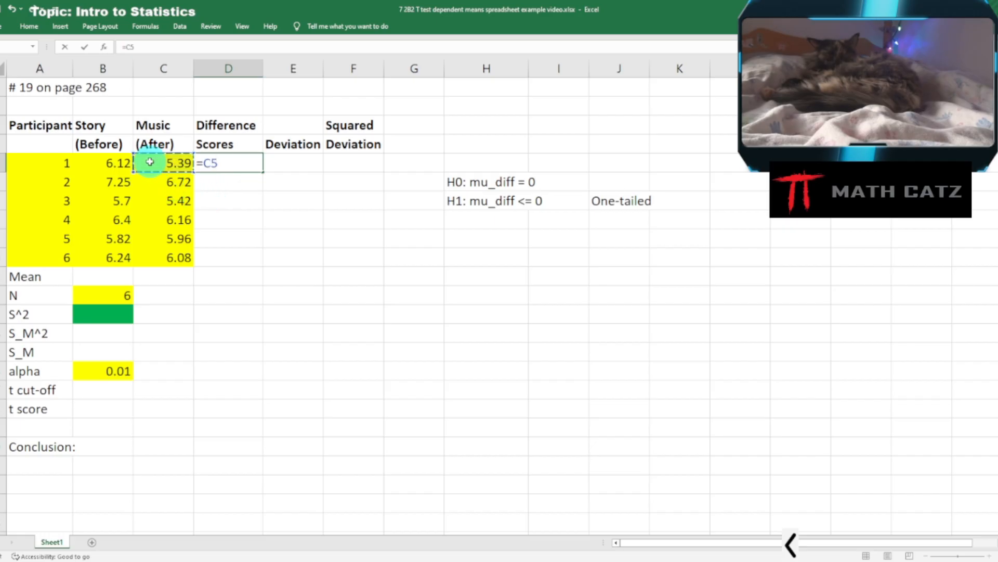
type("-")
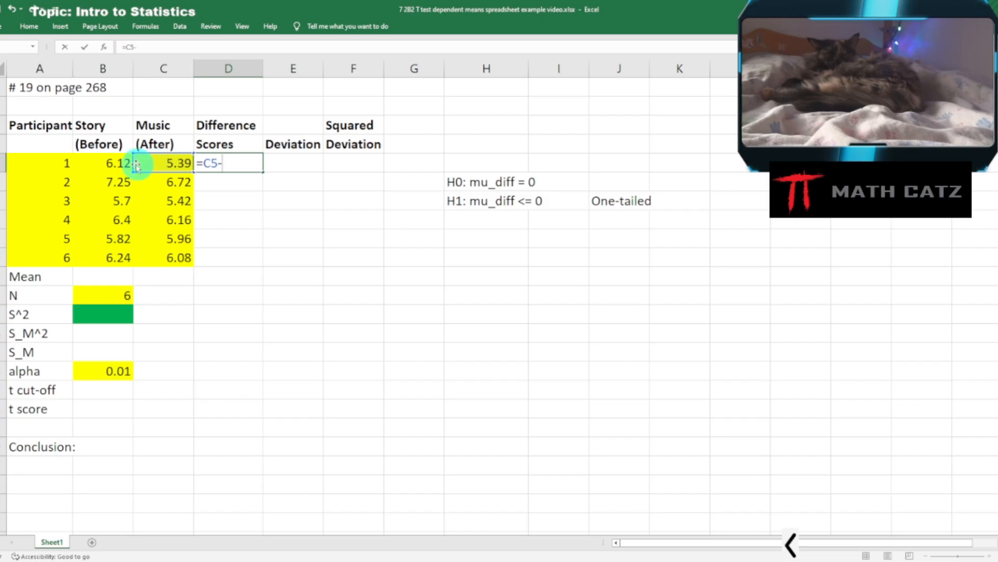
left_click(115, 163)
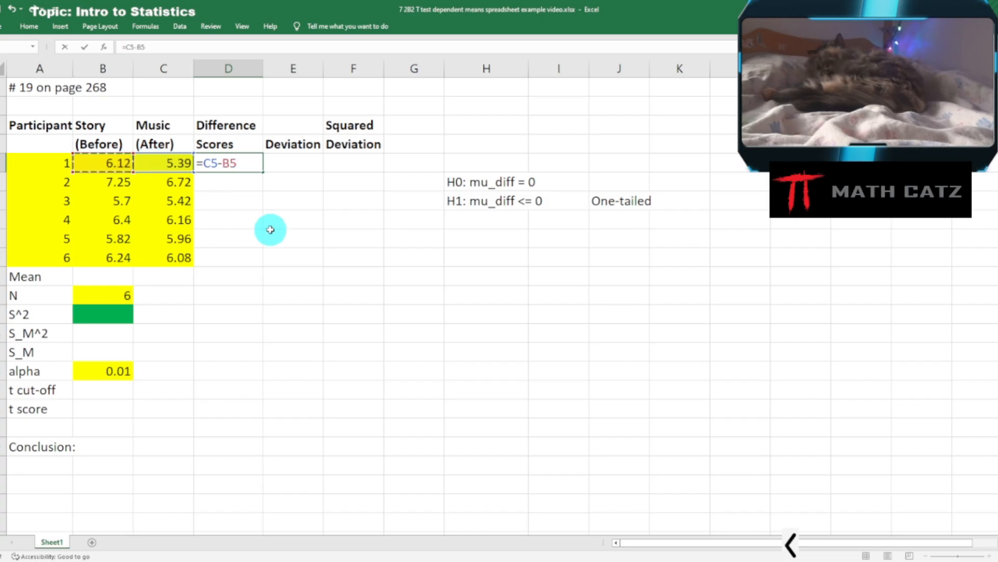
key("Return")
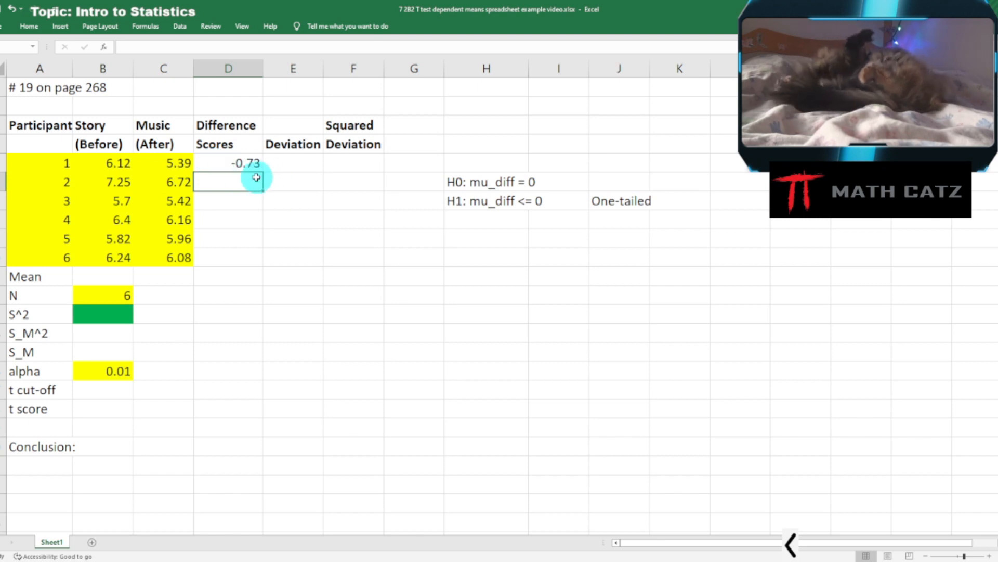
Step: Copy the D5 difference formula down through D10 and check the copied formula for participant 4
left_click(225, 164)
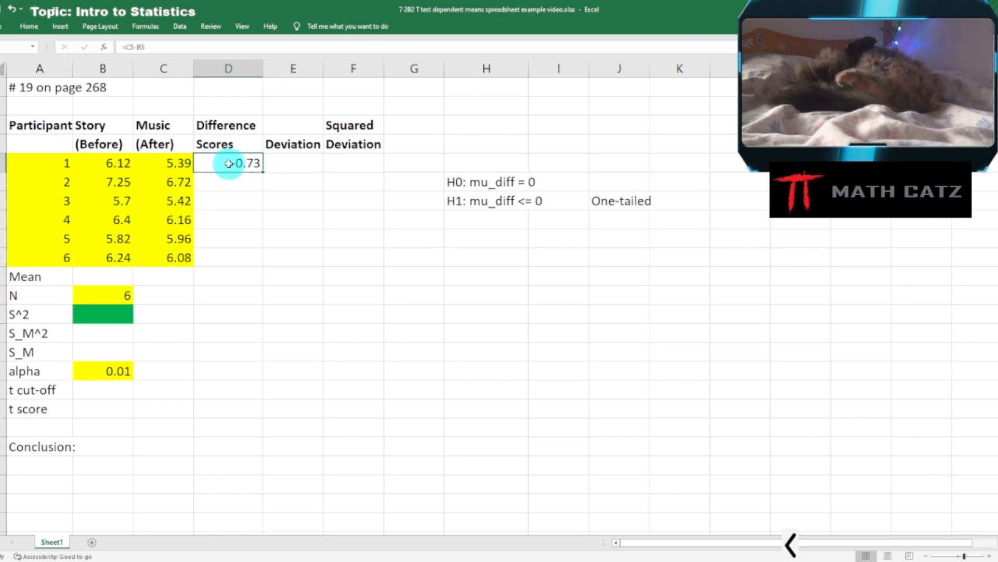
double_click(225, 165)
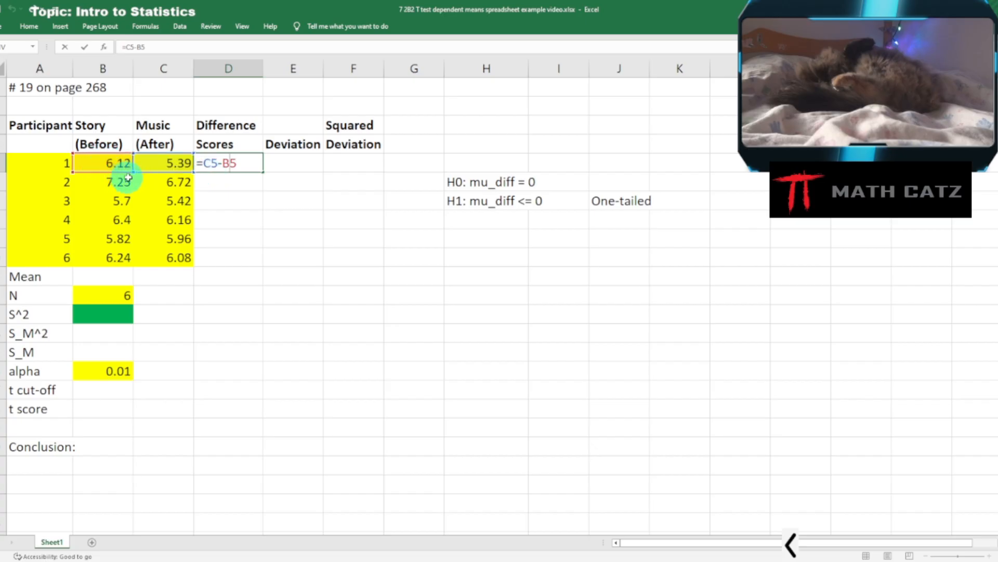
key("ctrl+Return")
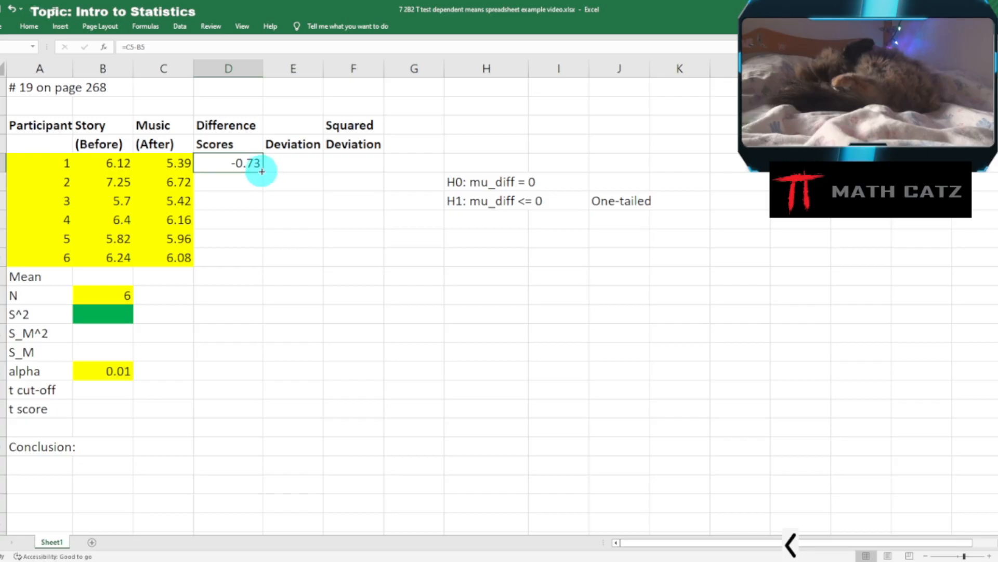
left_click_drag(264, 171, 264, 262)
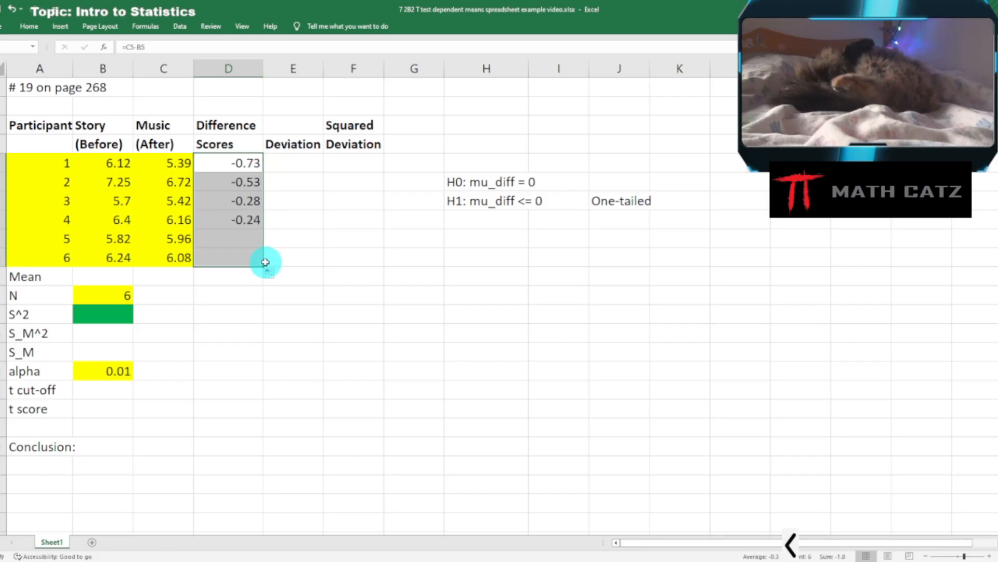
left_click(290, 234)
double_click(229, 219)
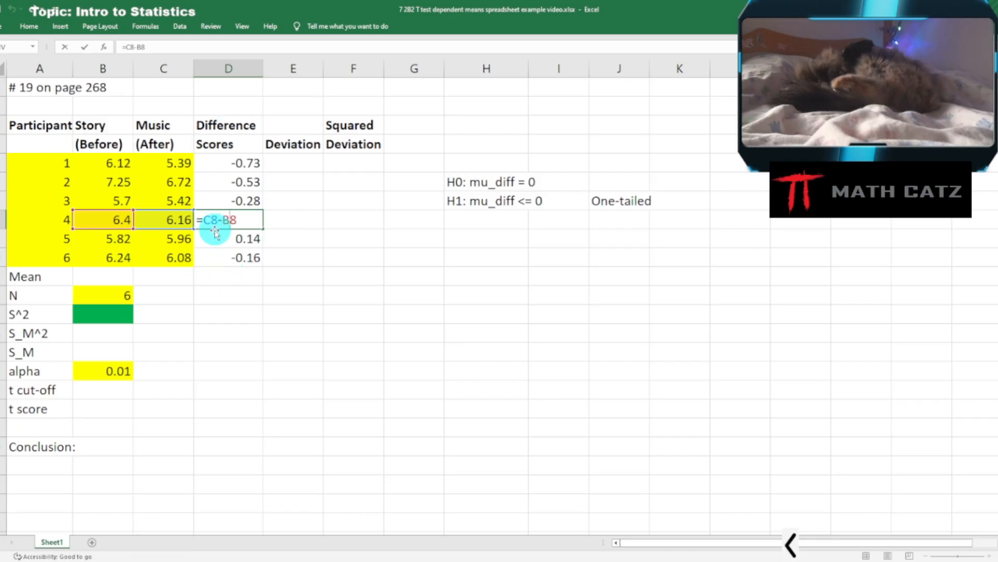
key("ctrl+Return")
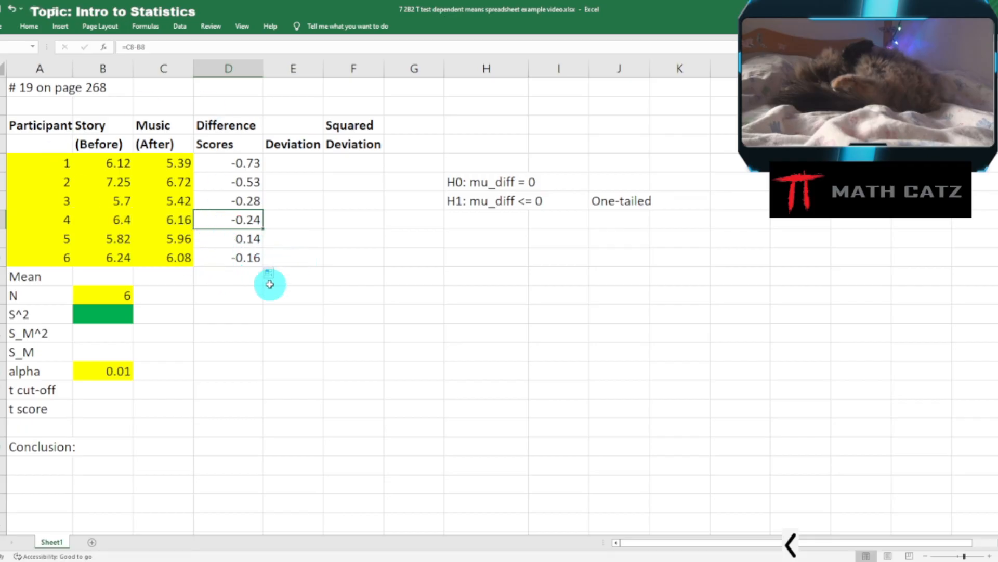
Step: Fill the Mean cell under Difference Scores (D11) with standard green
right_click(232, 276)
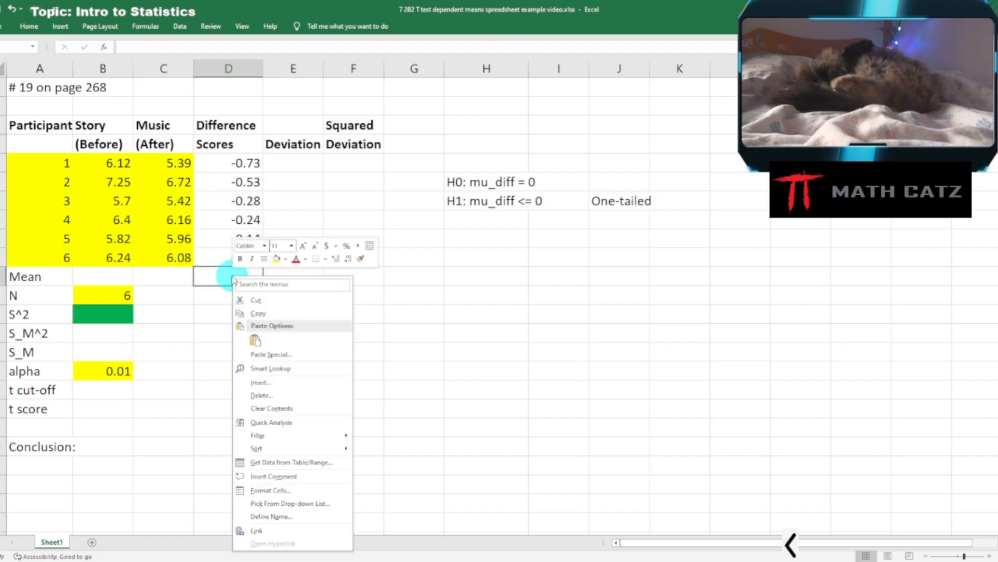
left_click(286, 260)
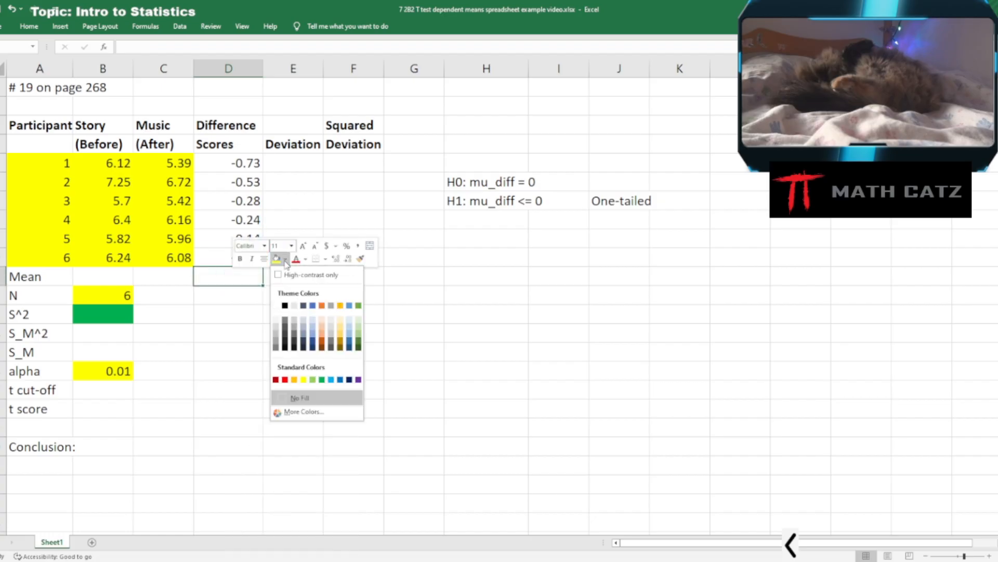
left_click(322, 379)
left_click(307, 336)
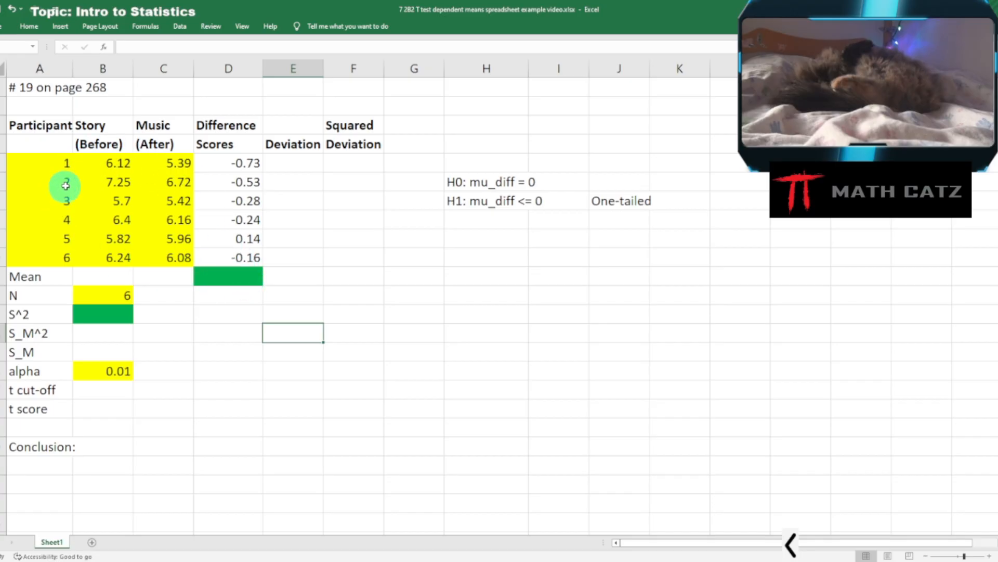
Step: Calculate the mean of the difference scores in D11 with =AVERAGE(D5:D10)
left_click(228, 275)
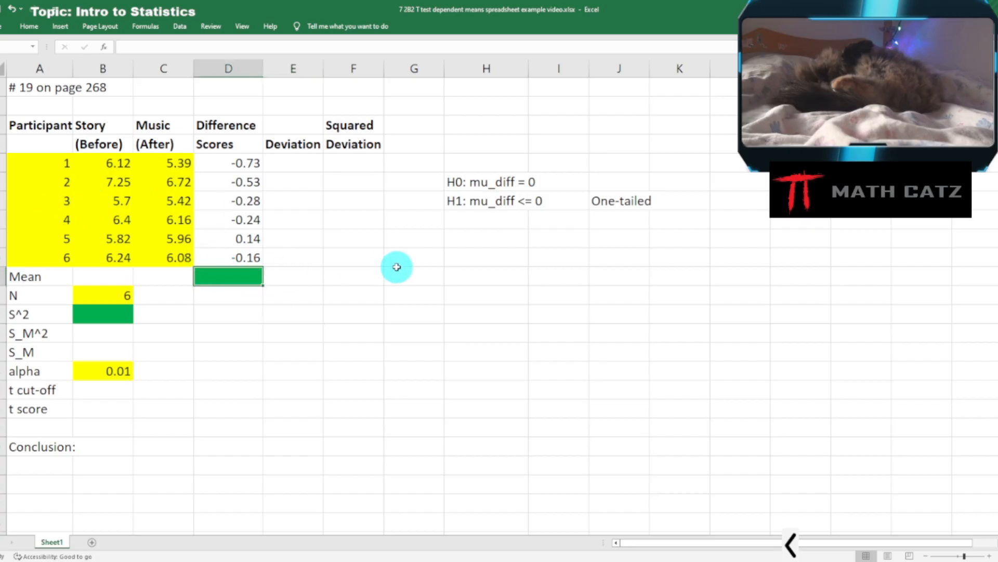
type("=")
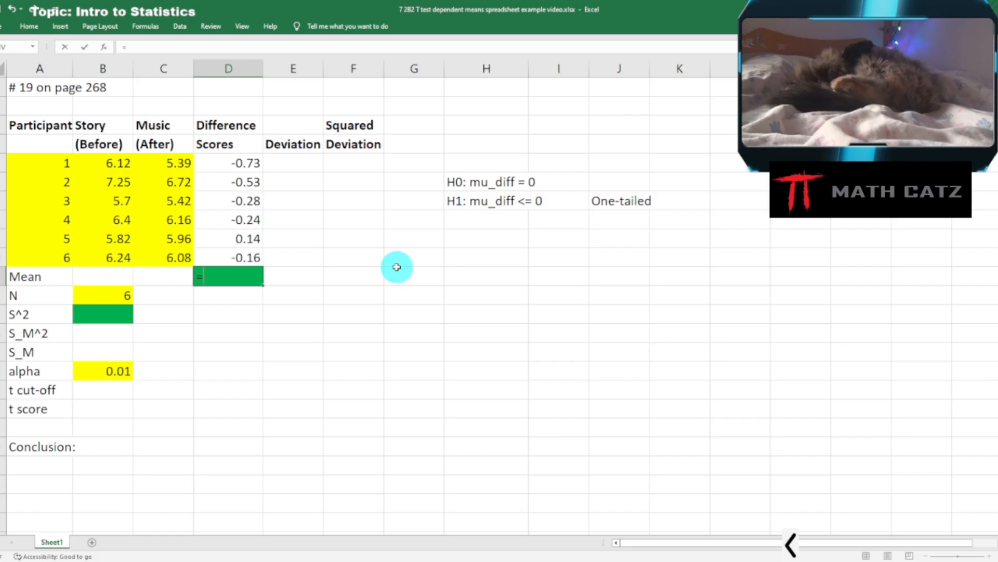
type("af")
key("BackSpace")
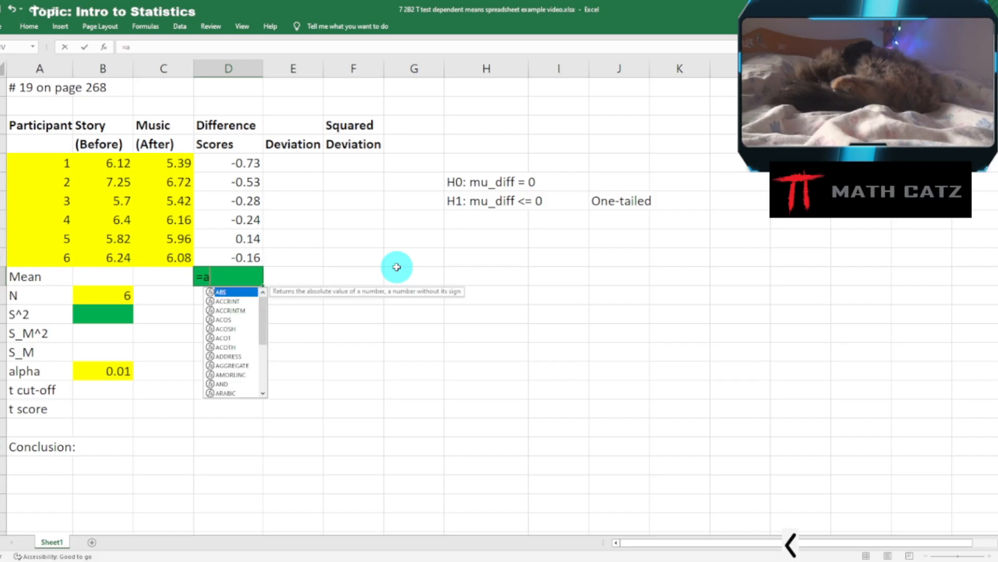
type("ve")
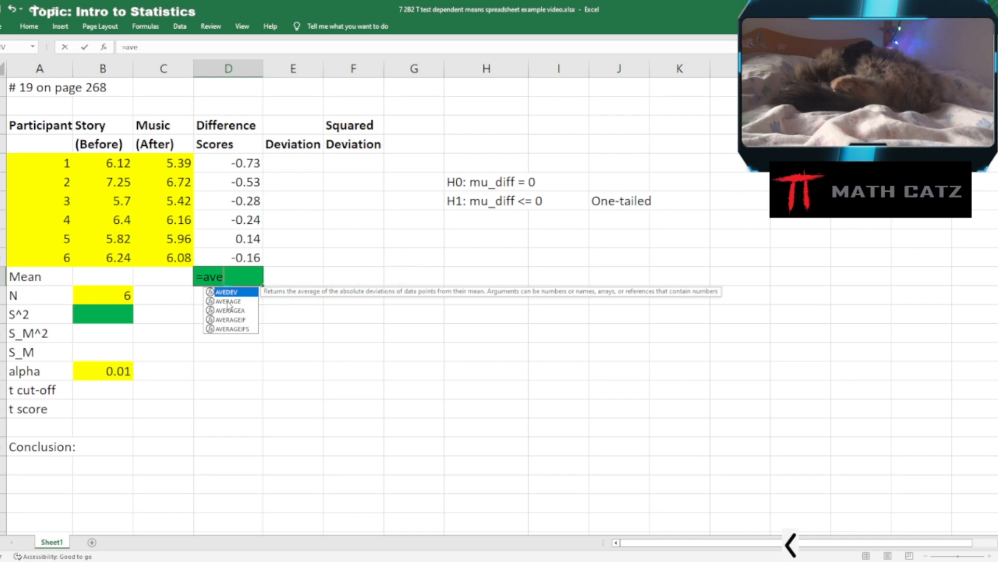
left_click(229, 302)
double_click(229, 301)
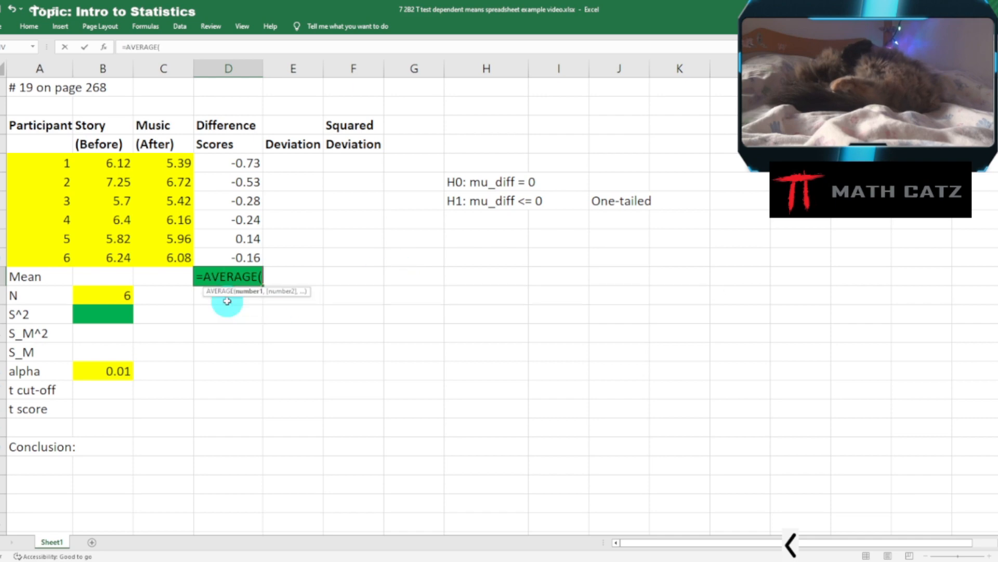
left_click_drag(235, 172, 261, 240)
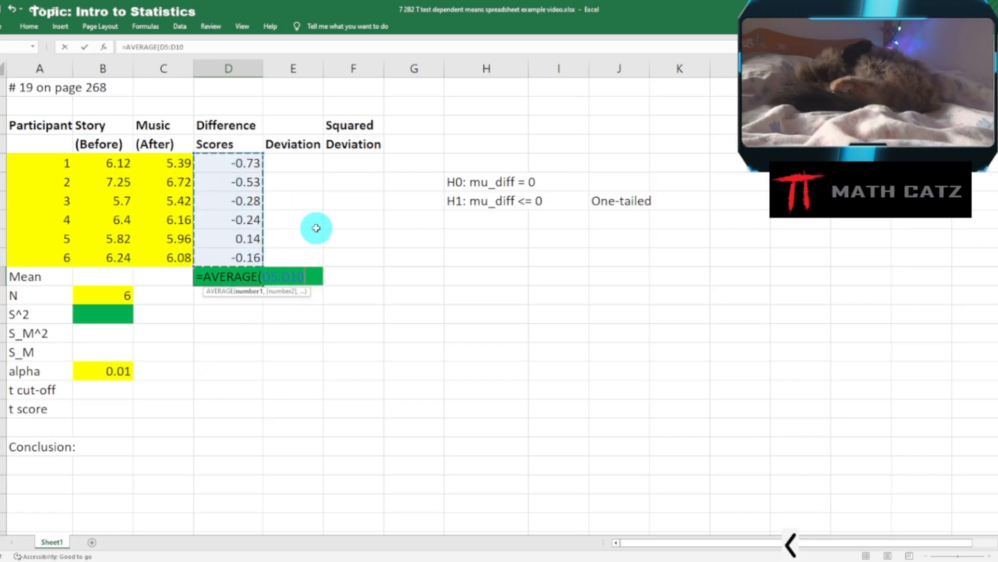
type(")")
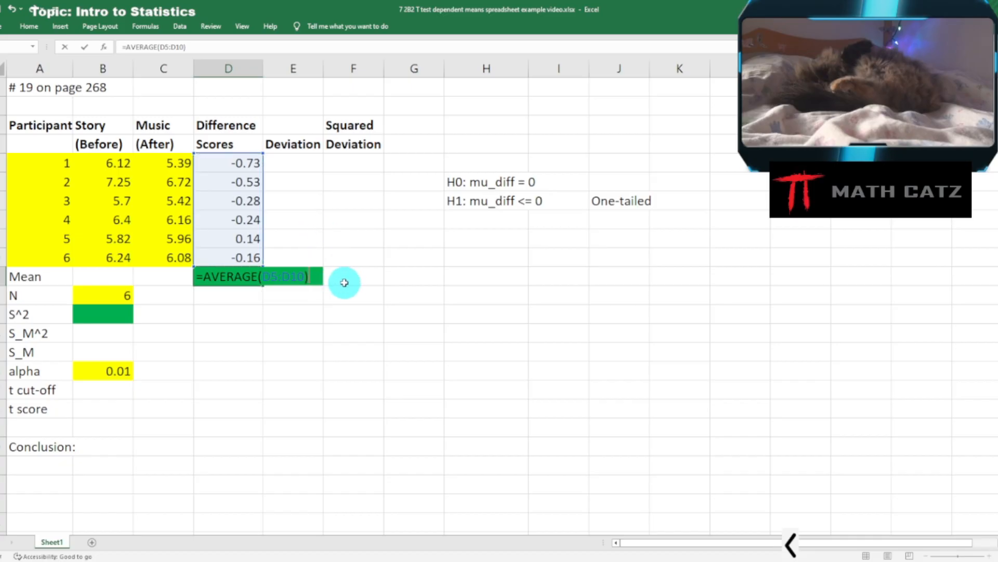
key("Return")
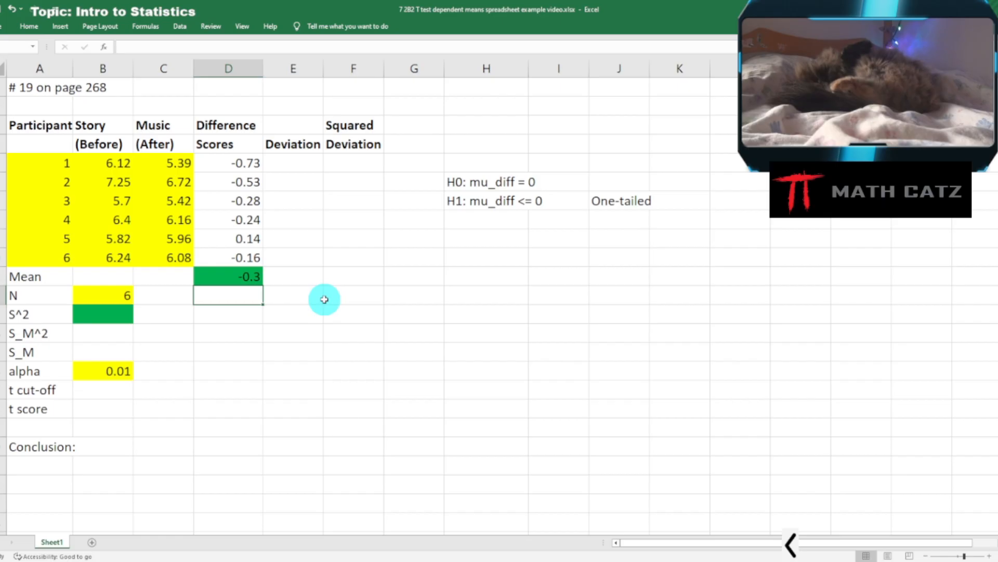
left_click(218, 275)
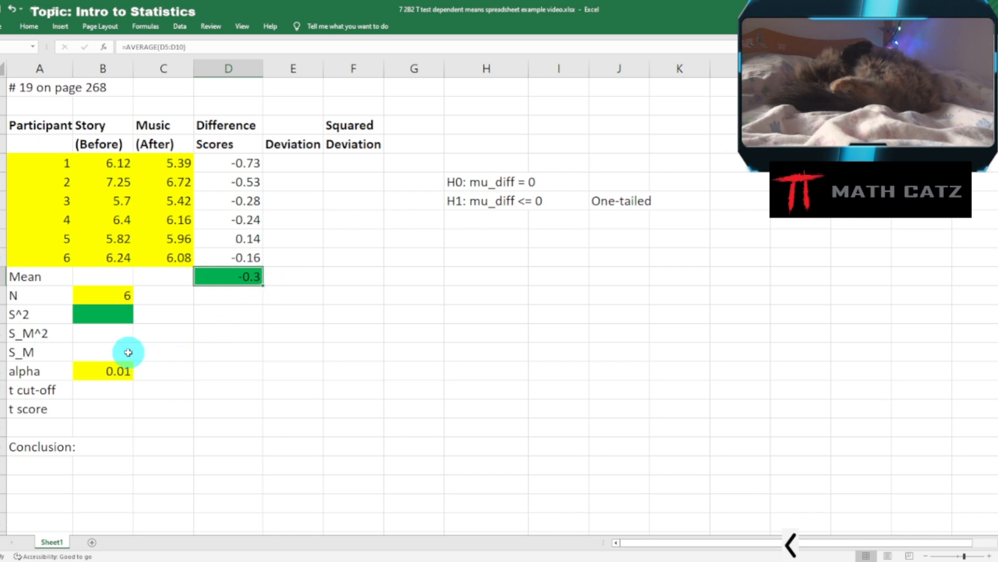
left_click_drag(18, 352, 101, 352)
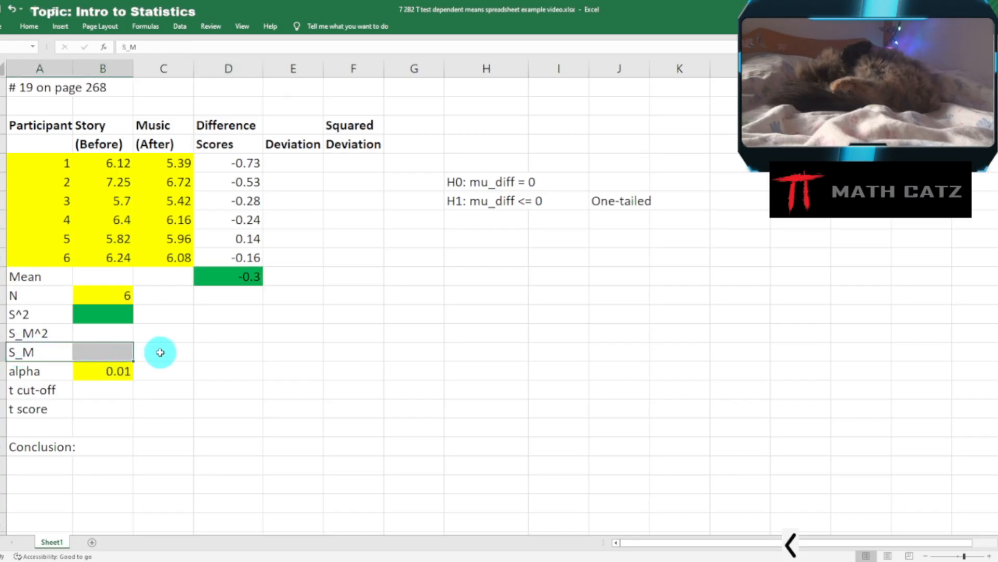
left_click(99, 295)
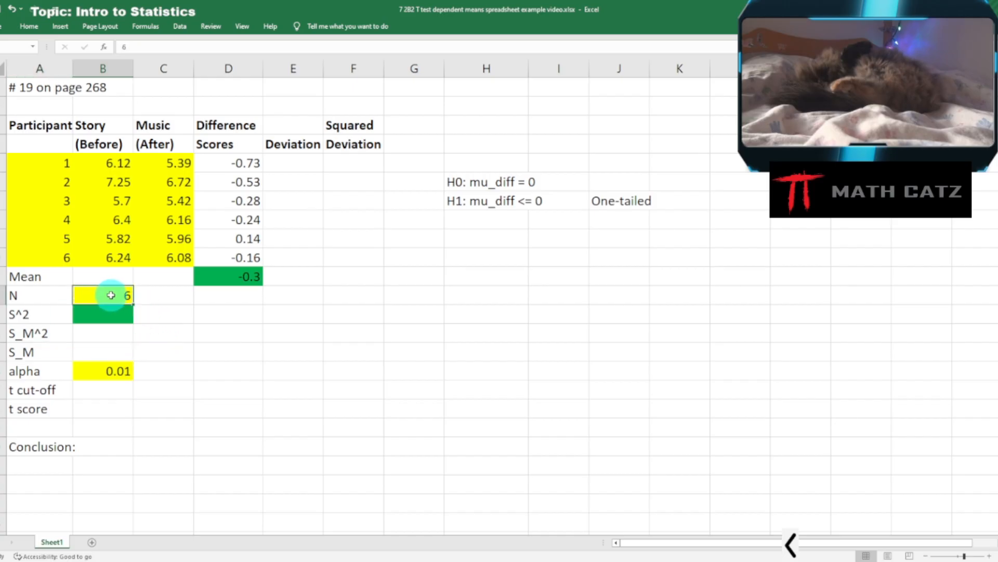
left_click(92, 315)
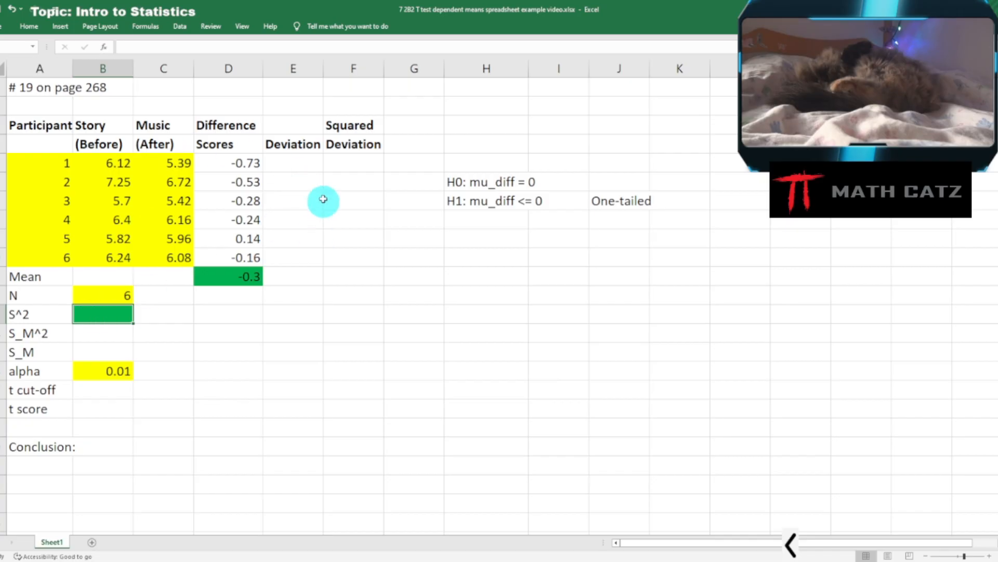
left_click(297, 162)
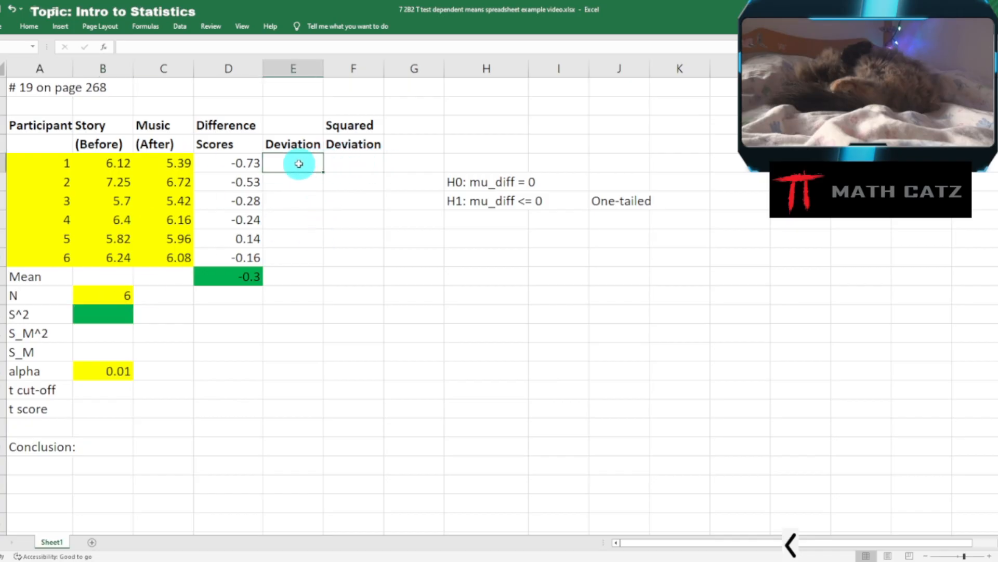
left_click(353, 162)
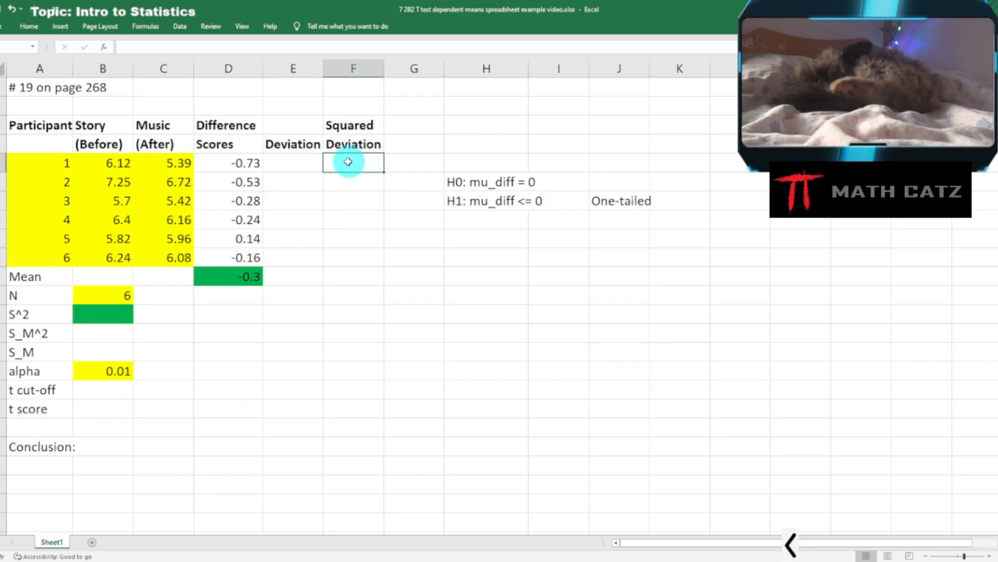
Step: Calculate participant 1's deviation in E5 as the difference score minus the fixed mean with =D5-$D$11
left_click(291, 162)
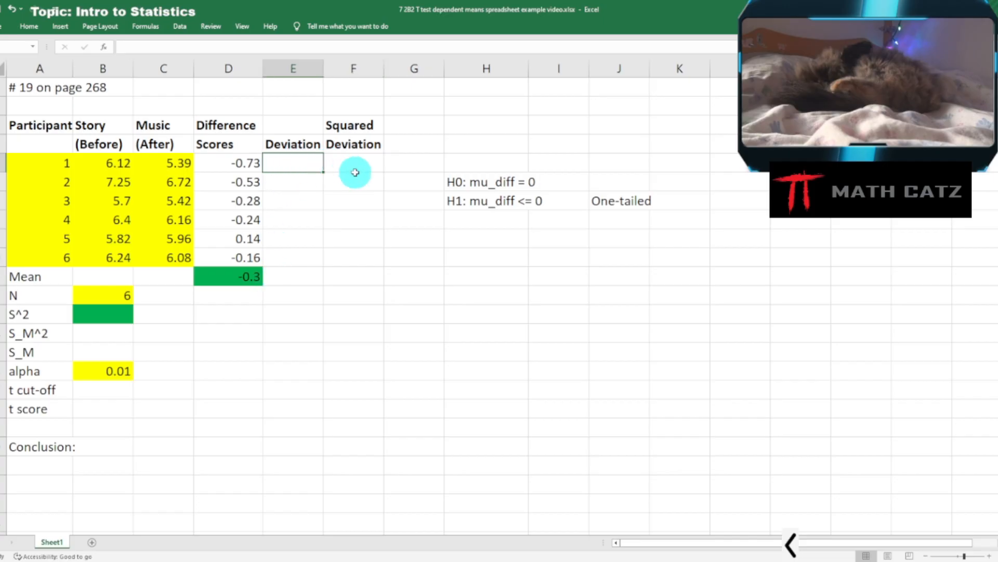
type("=")
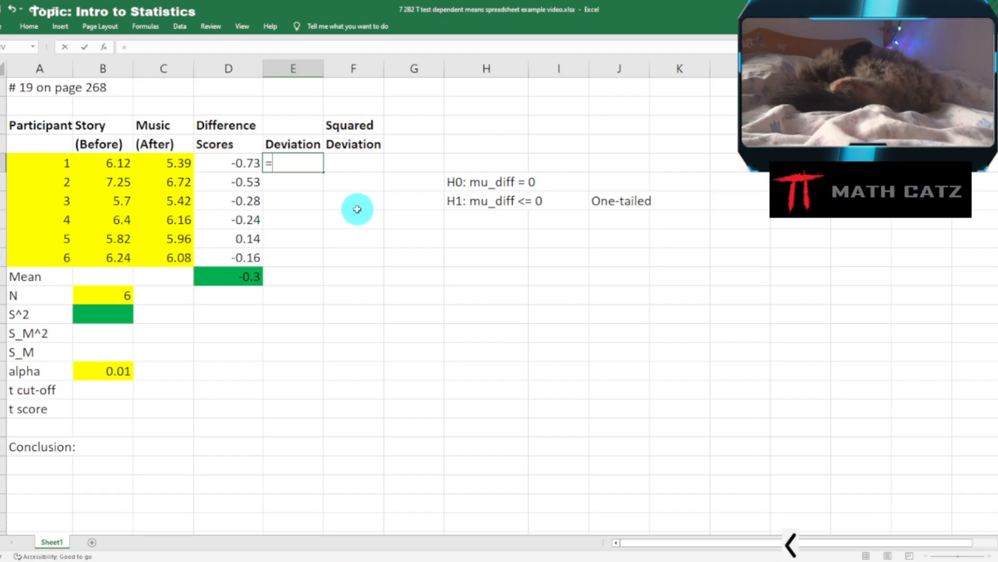
left_click(208, 163)
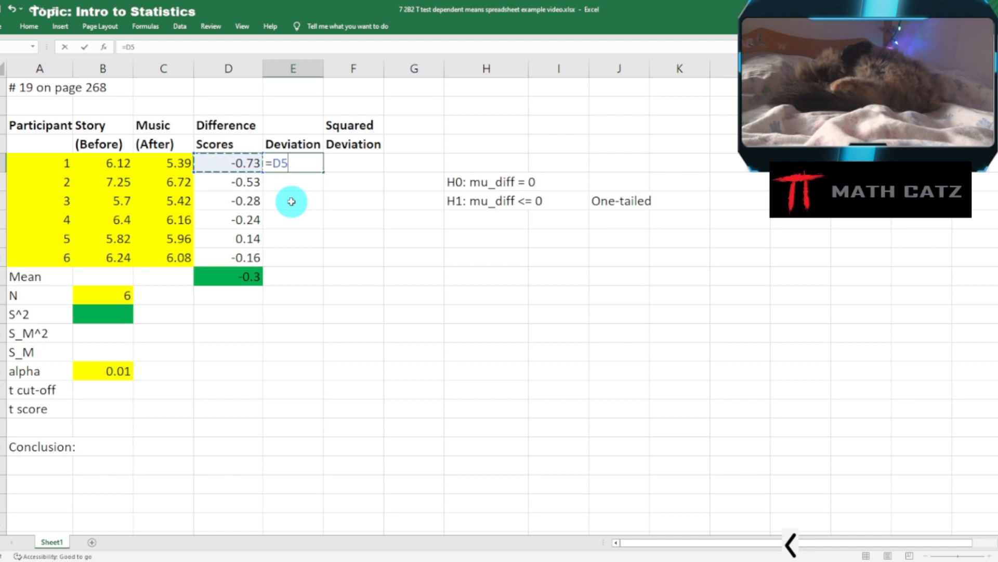
type("-")
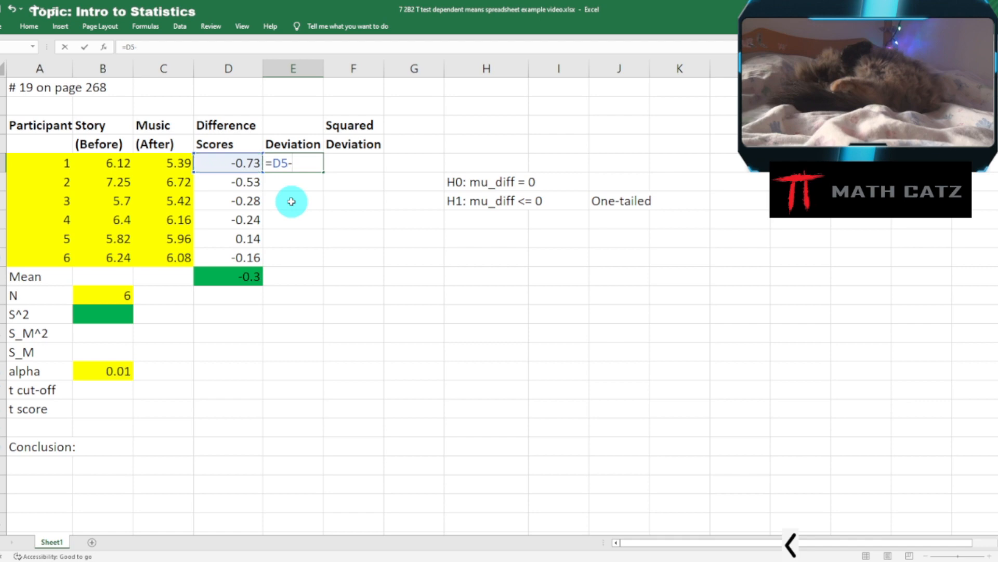
left_click(222, 277)
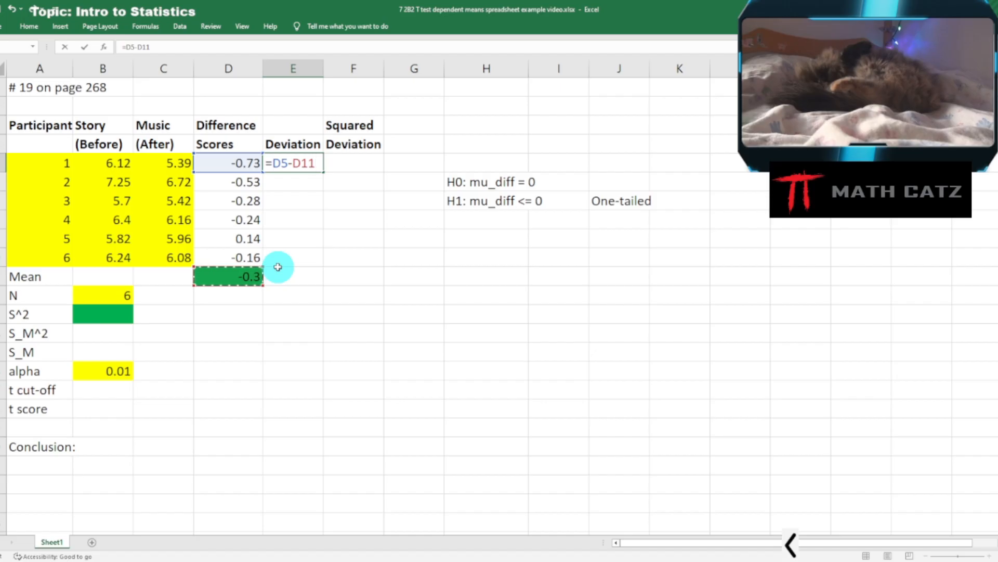
left_click(312, 163)
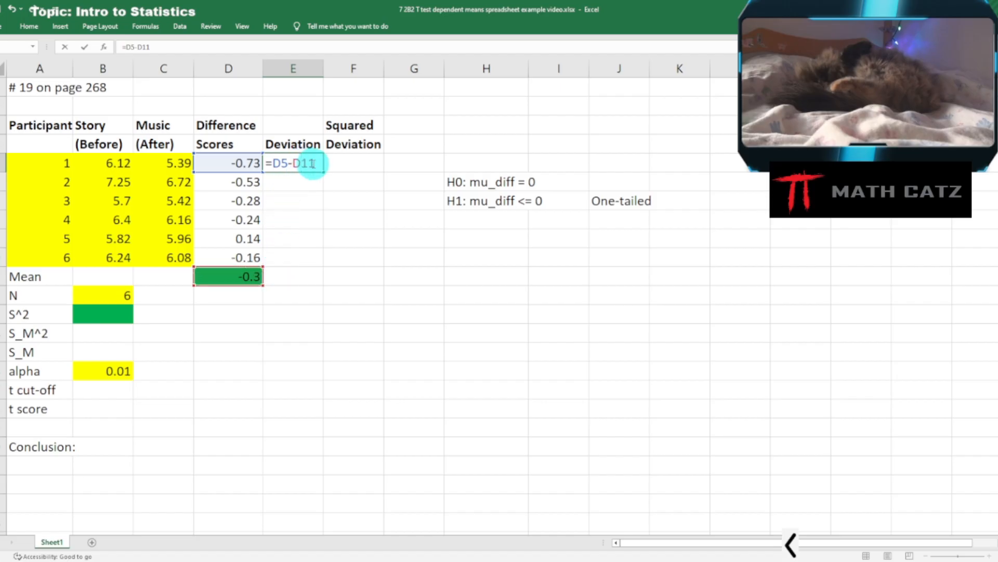
key("F4")
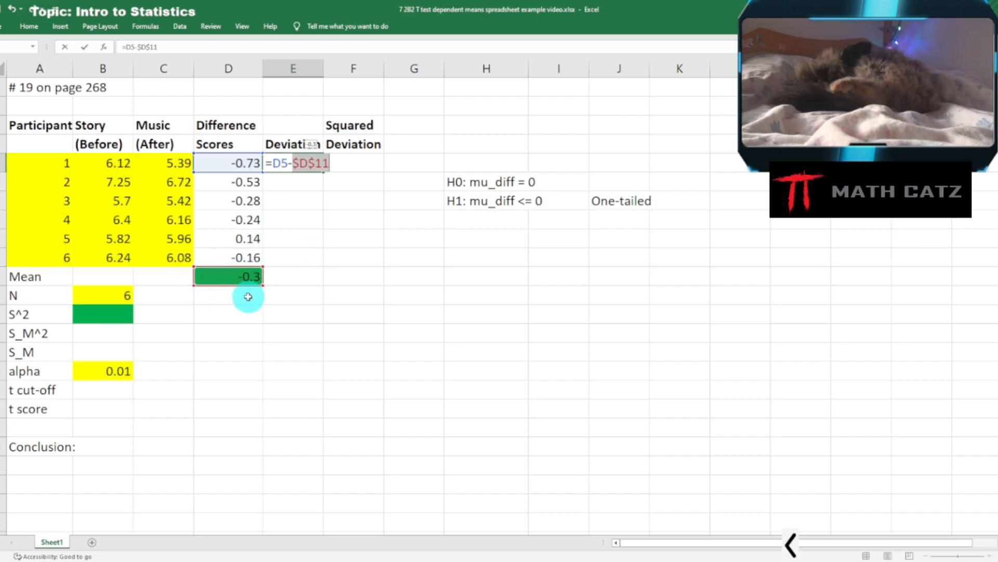
key("Return")
Step: Copy the E5 deviation formula down through E10 and check the copied formula for participant 4
left_click(303, 164)
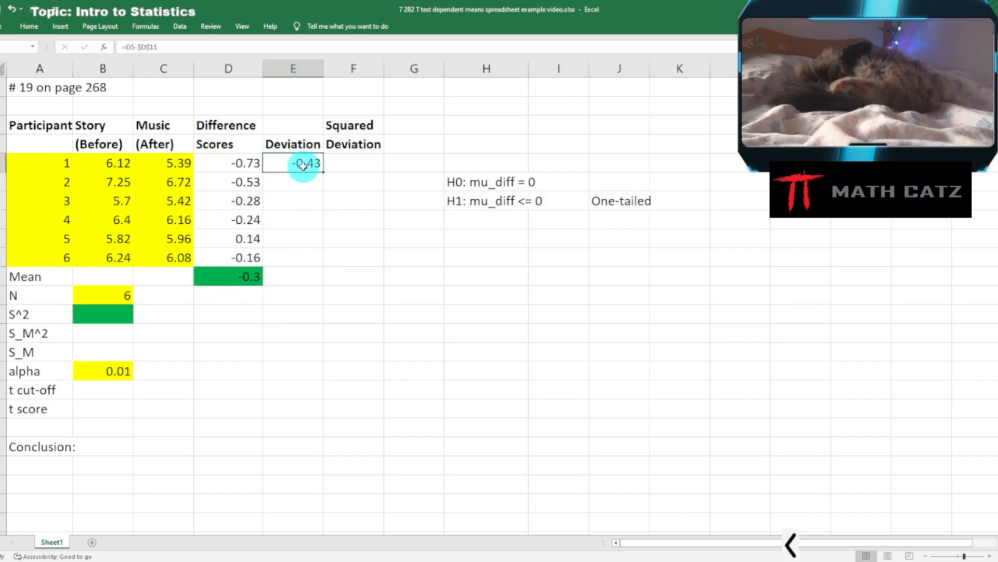
left_click_drag(321, 170, 318, 261)
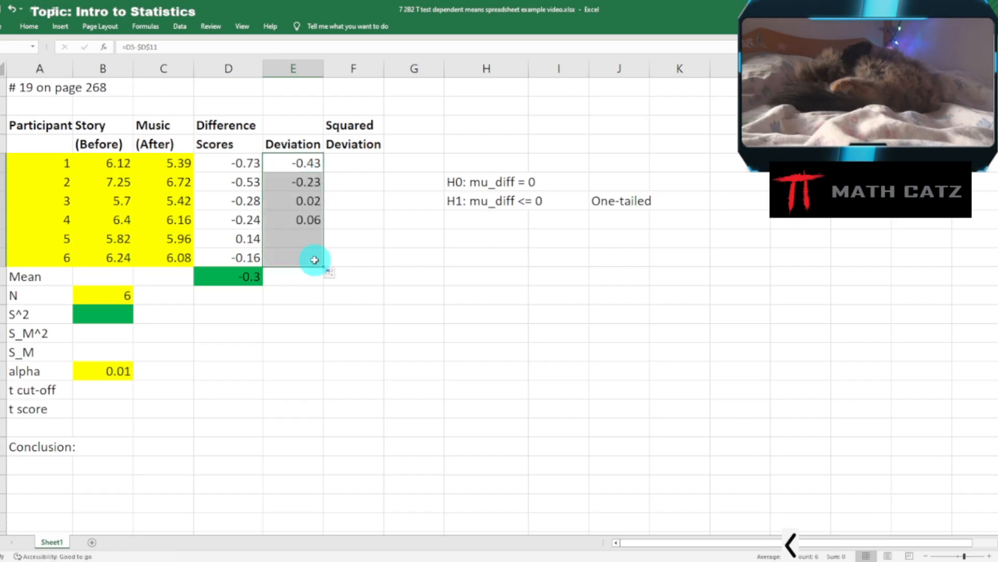
left_click(302, 221)
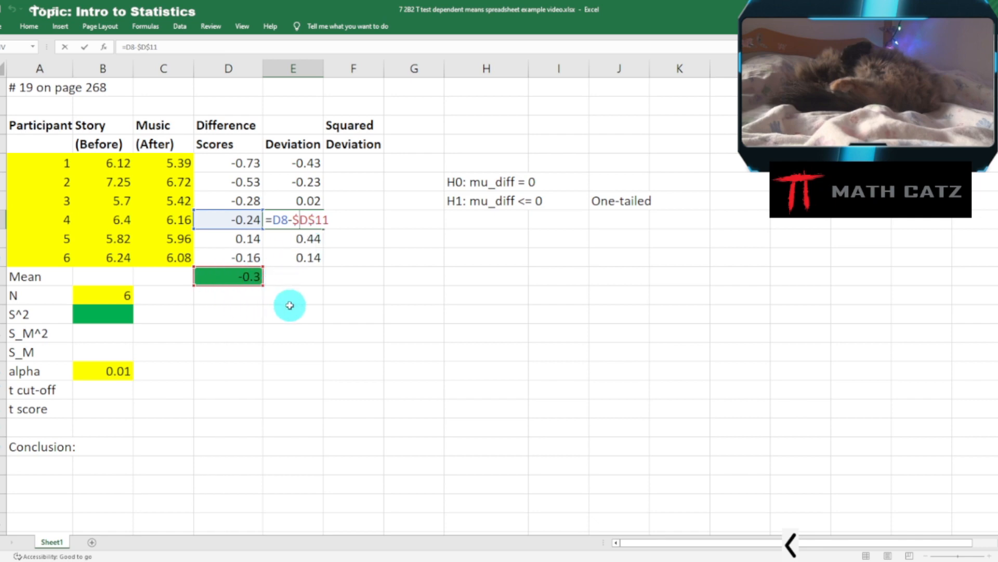
key("ctrl+Return")
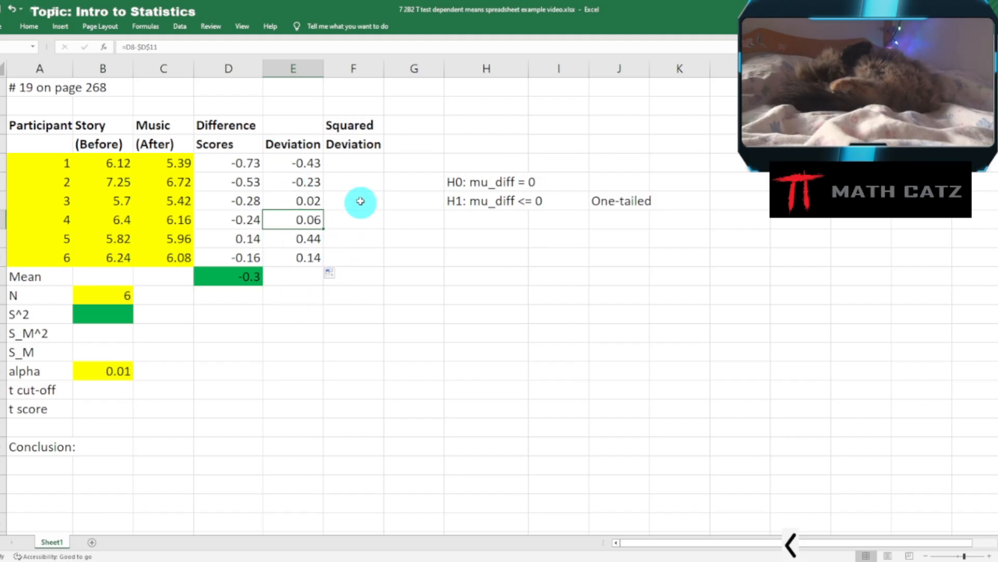
Step: Calculate participant 1's squared deviation in F5 with =E5^2
left_click(358, 166)
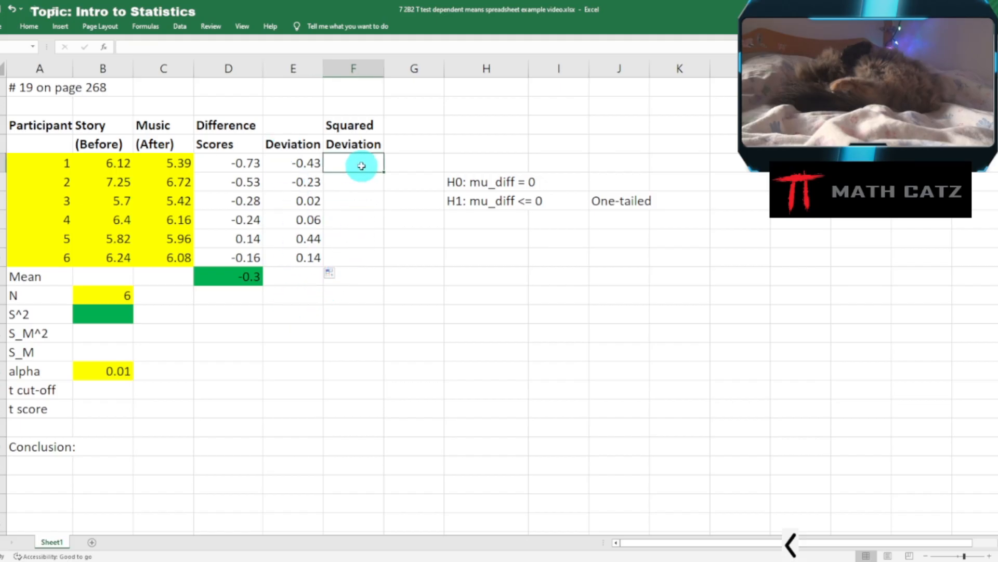
type("=")
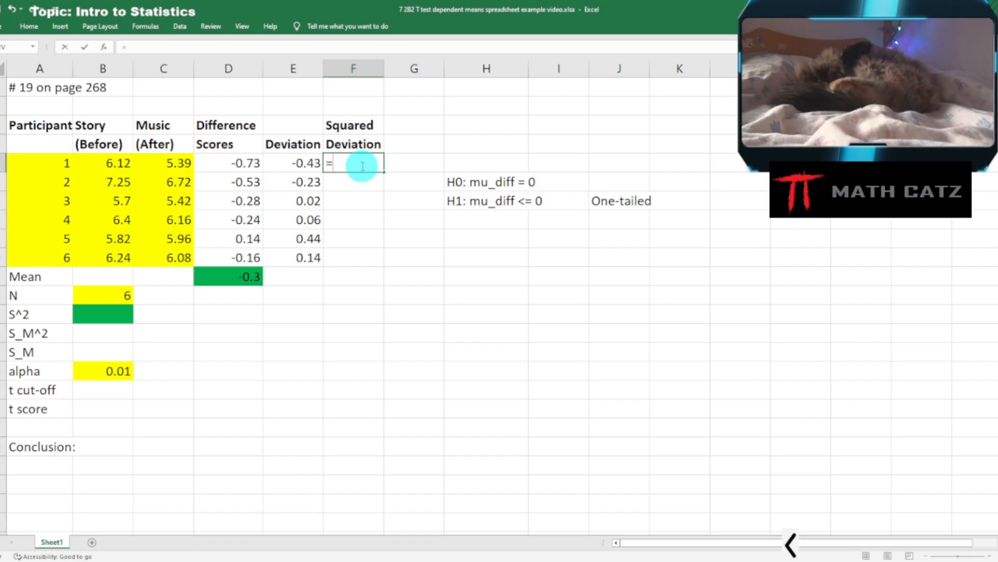
left_click(283, 163)
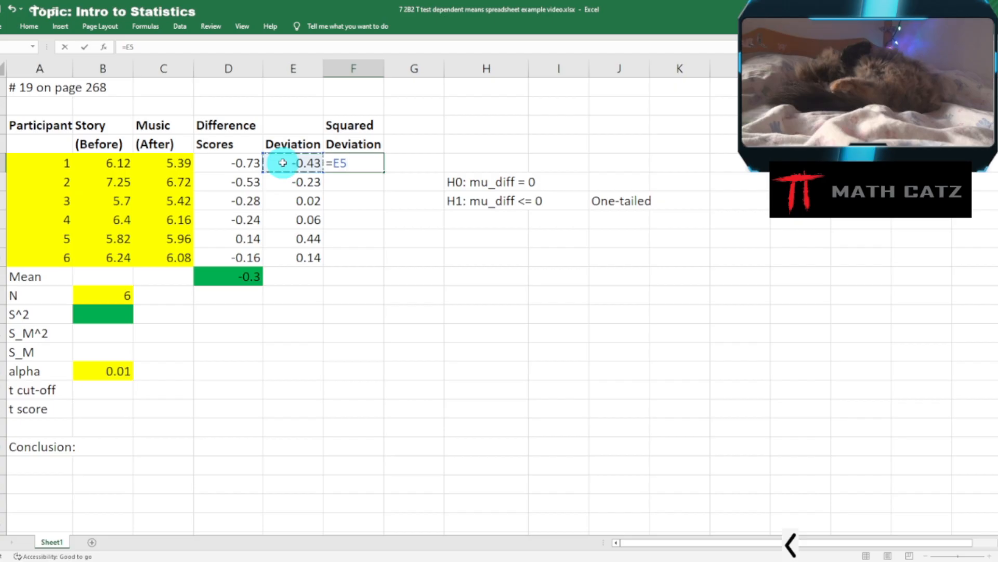
type("^")
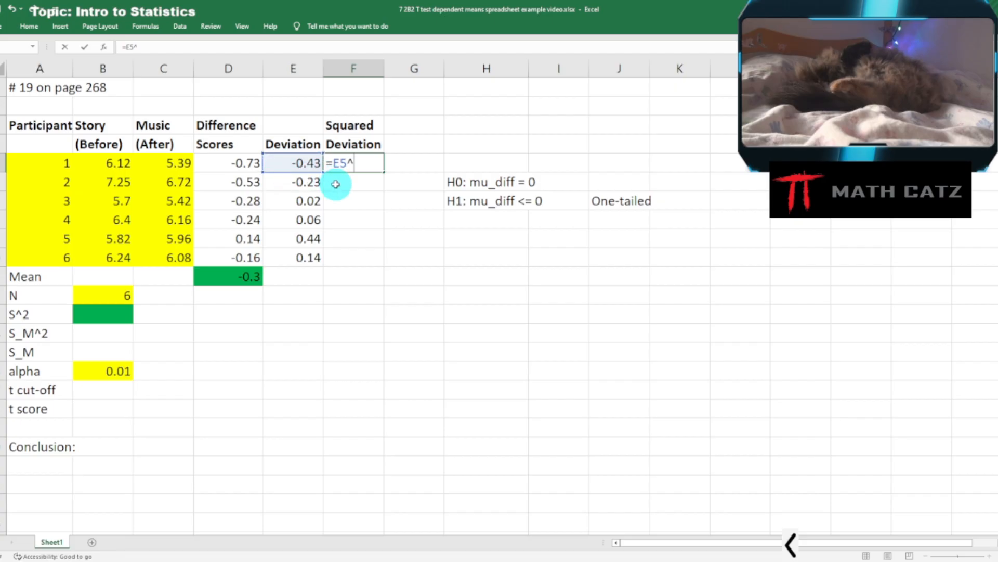
type("2")
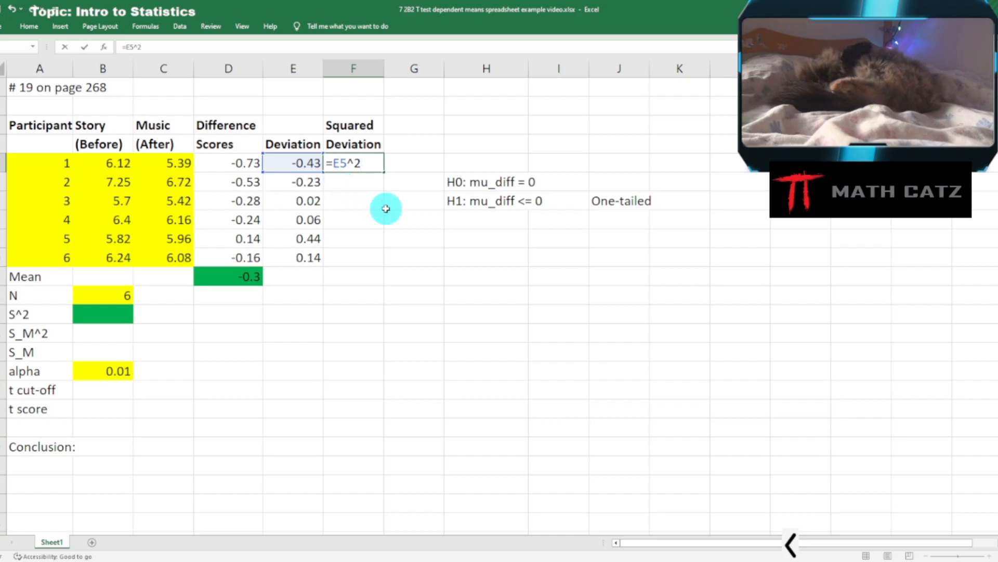
key("Return")
Step: Copy the F5 squared deviation formula down through F10 and check the copied formula for participant 5
left_click(370, 166)
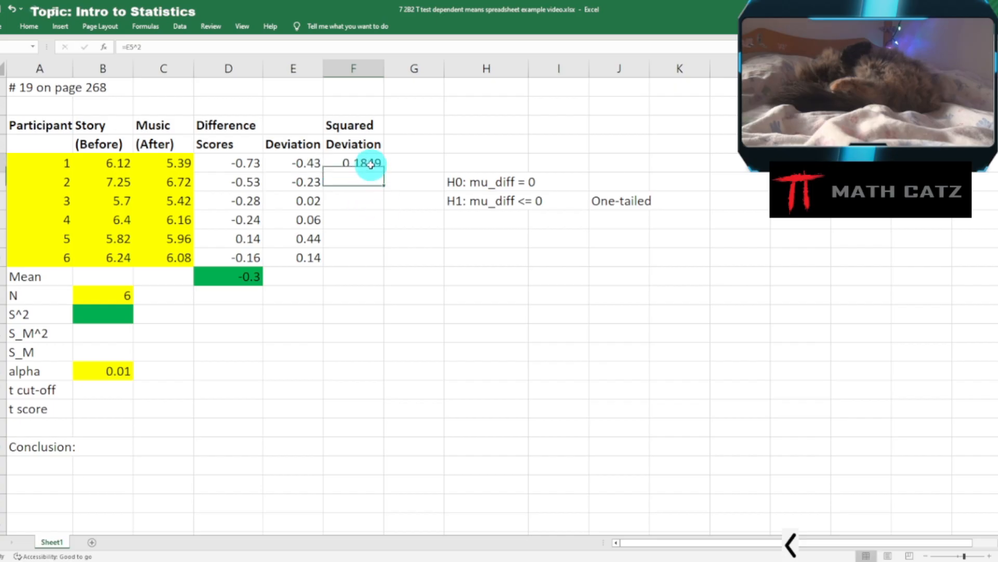
left_click_drag(384, 172, 386, 264)
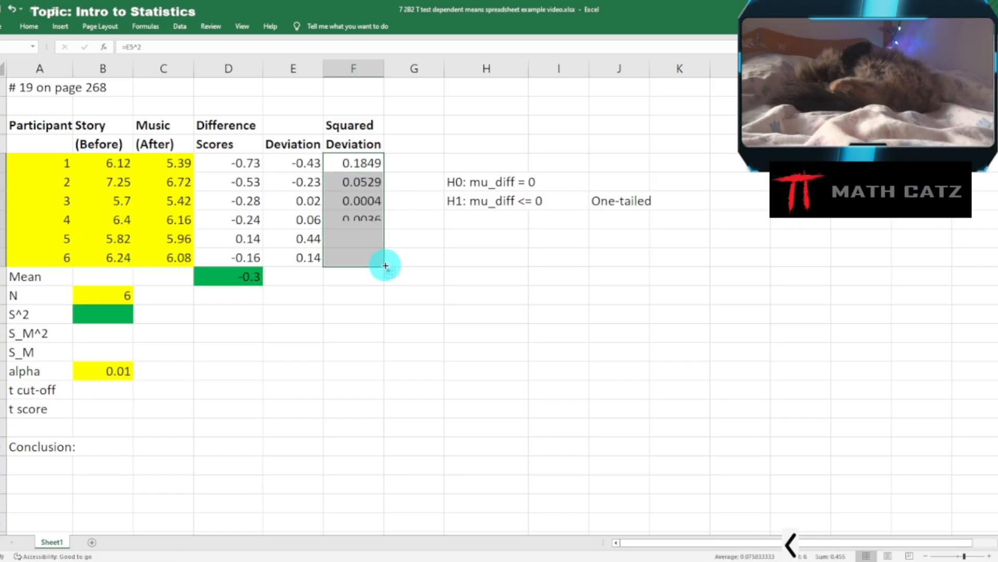
double_click(353, 238)
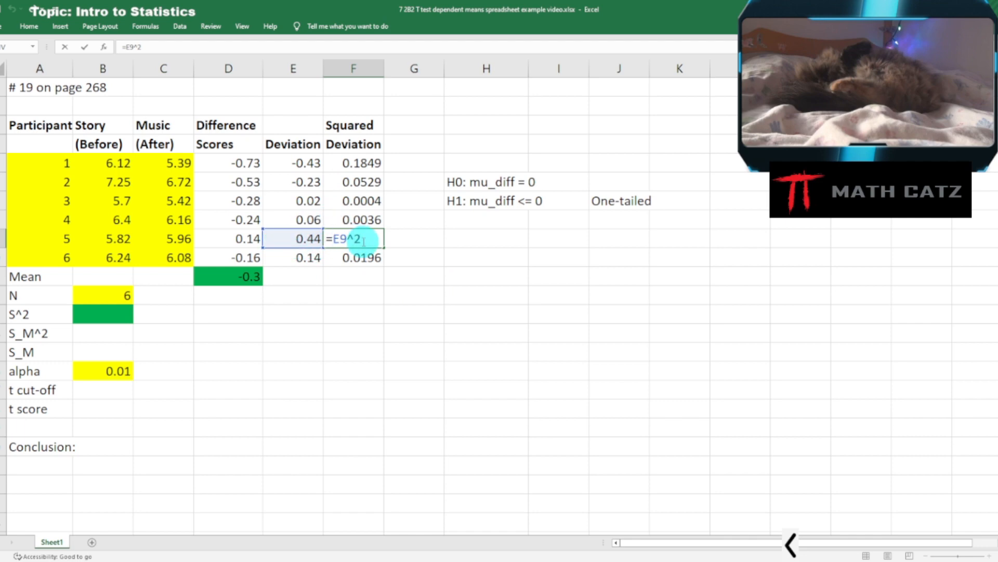
key("ctrl+Return")
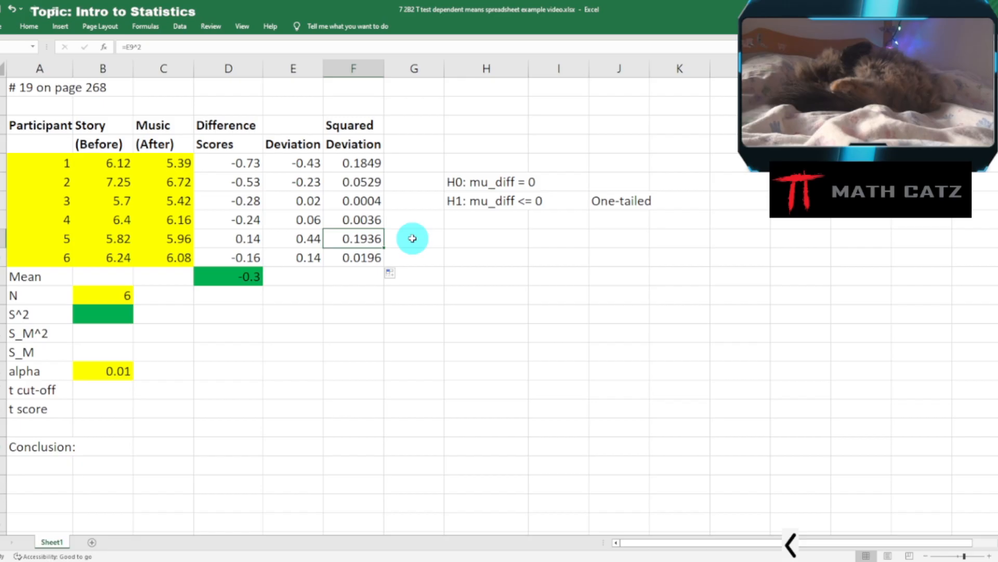
Step: Calculate the estimated variance S^2 in B13 with =SUM(F5:F10)/(B12-1)
left_click(85, 314)
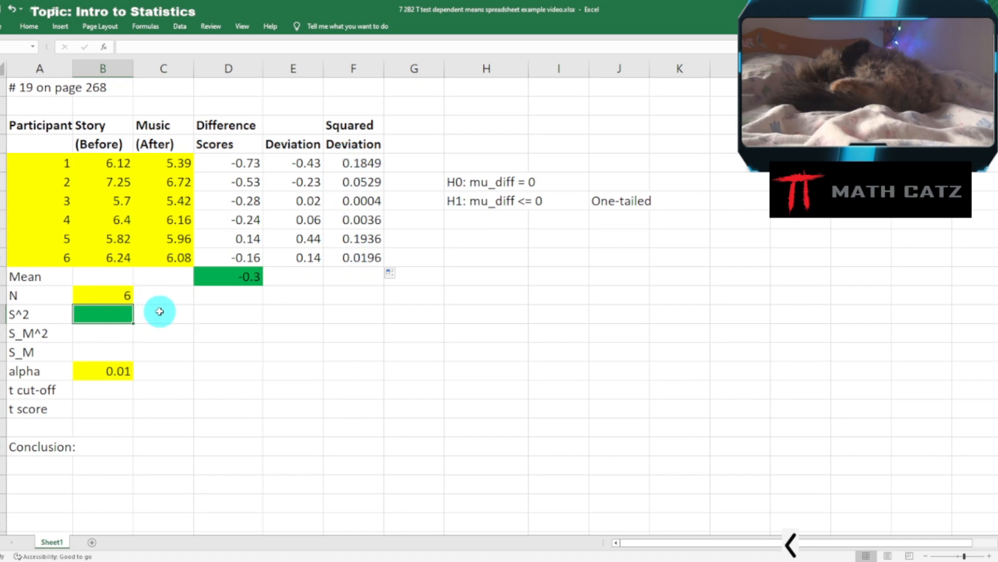
type("=s")
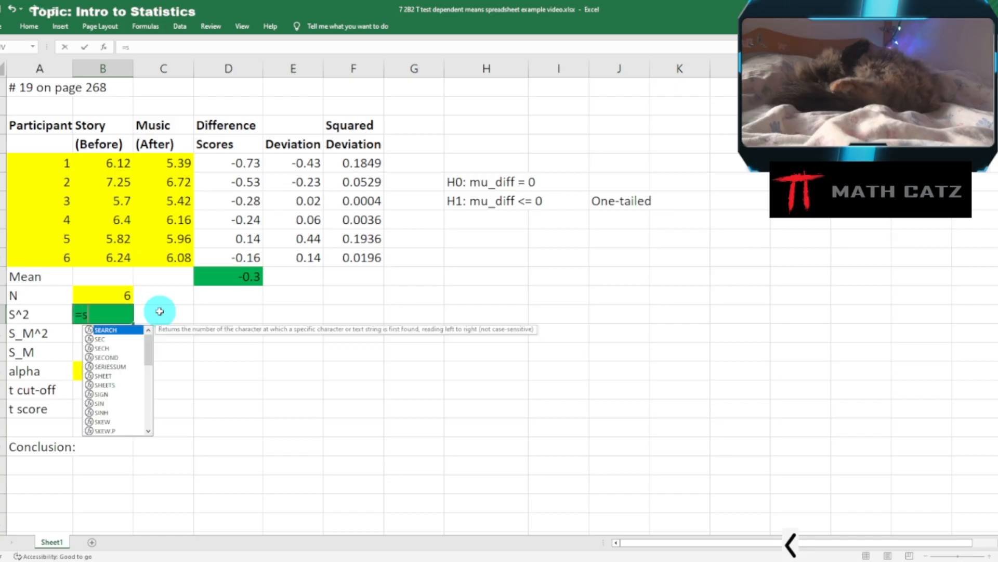
type("um")
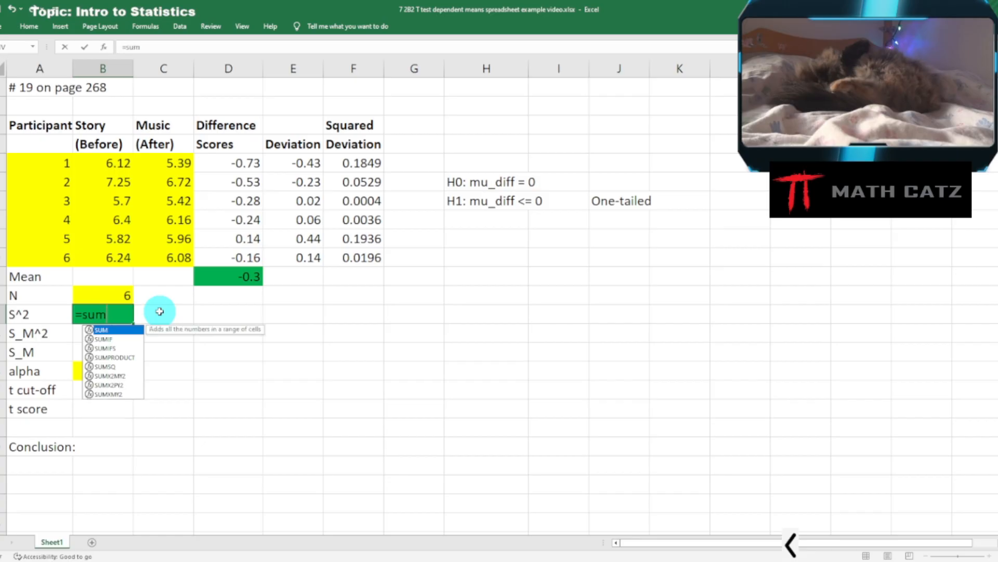
key("Tab")
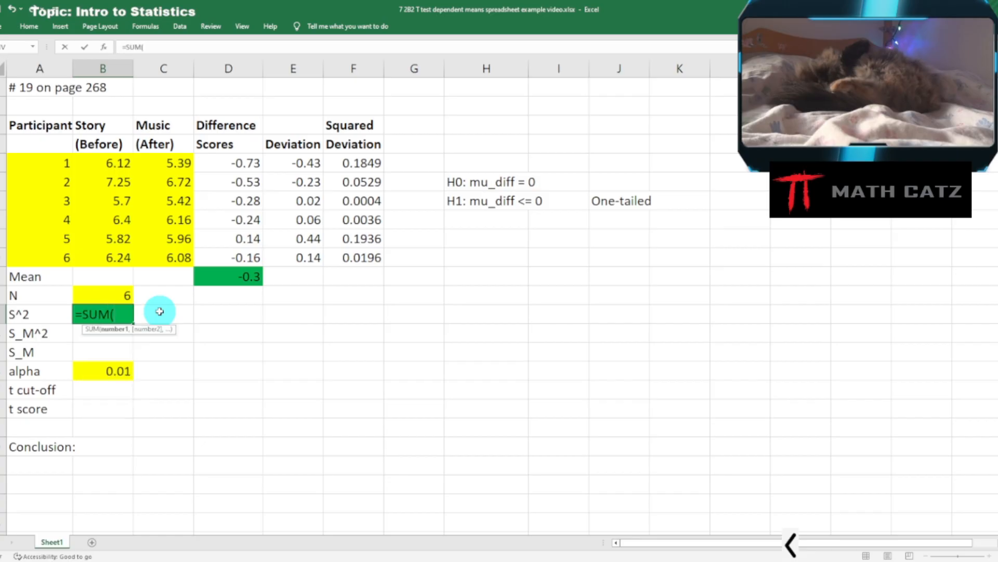
left_click_drag(357, 162, 393, 272)
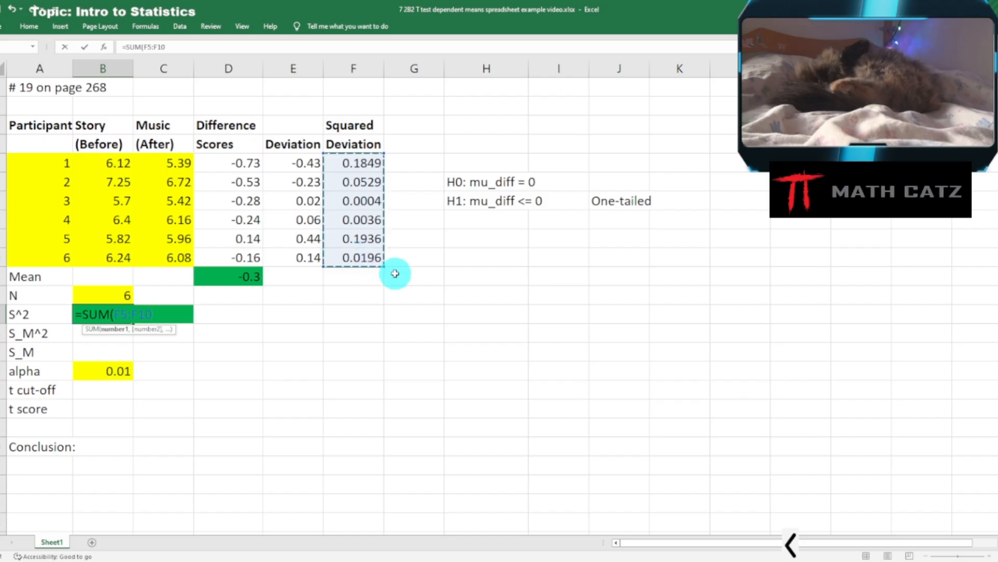
type(")/(")
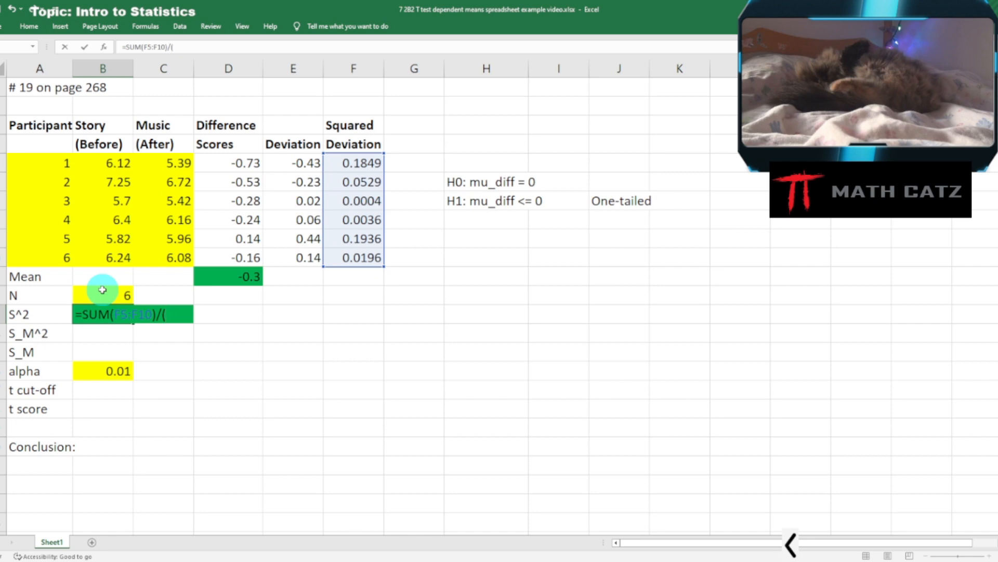
left_click(102, 289)
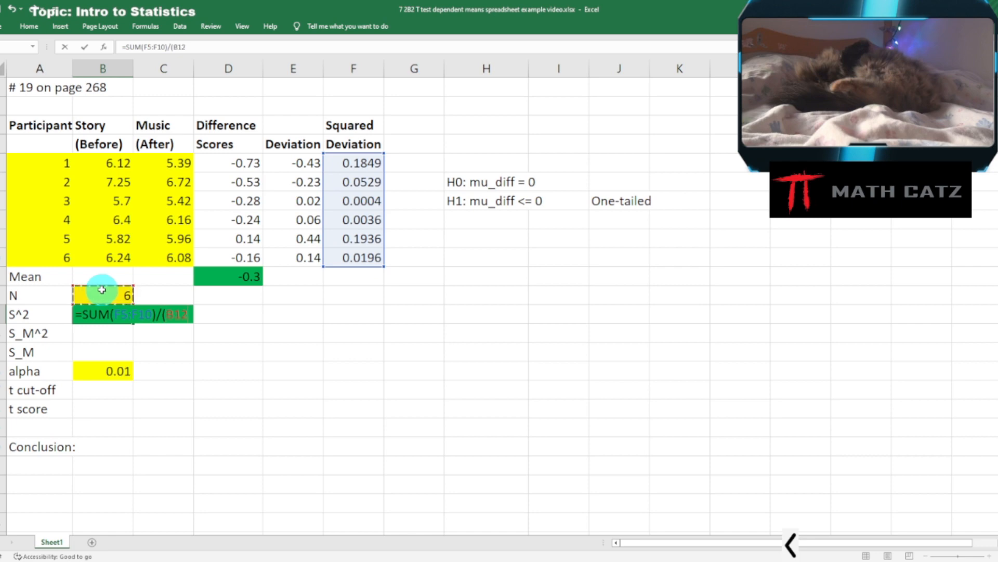
type("-1")
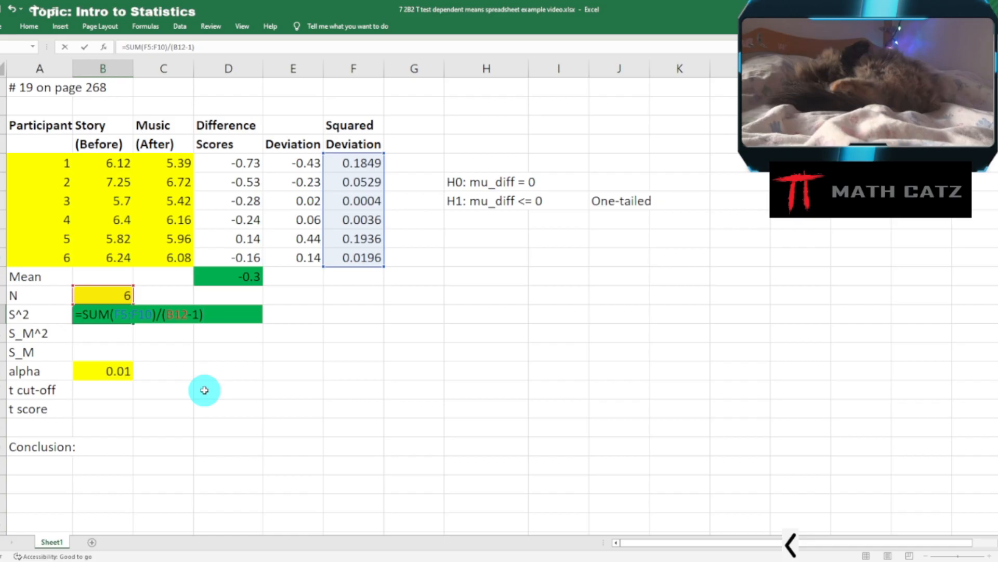
type(")")
key("Return")
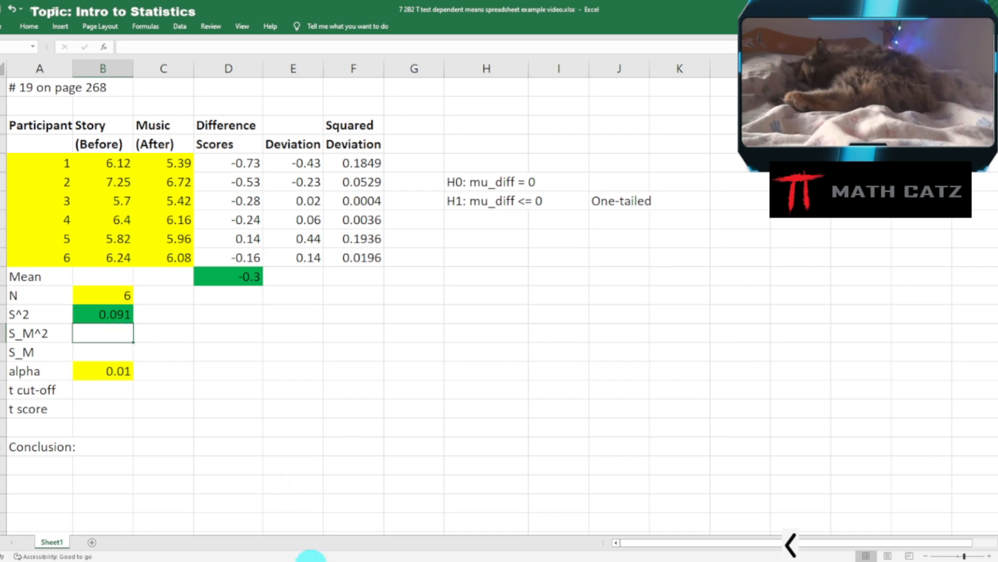
Step: Switch to the textbook PDF, look up the S_M^2 formula in the Major Formulas at the front, and return to the spreadsheet
left_click(310, 554)
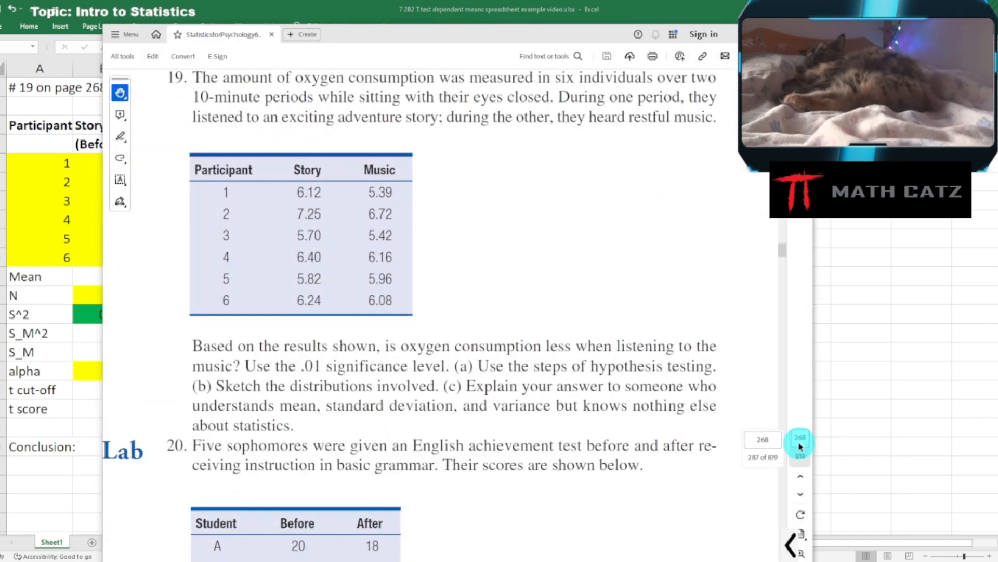
left_click(800, 438)
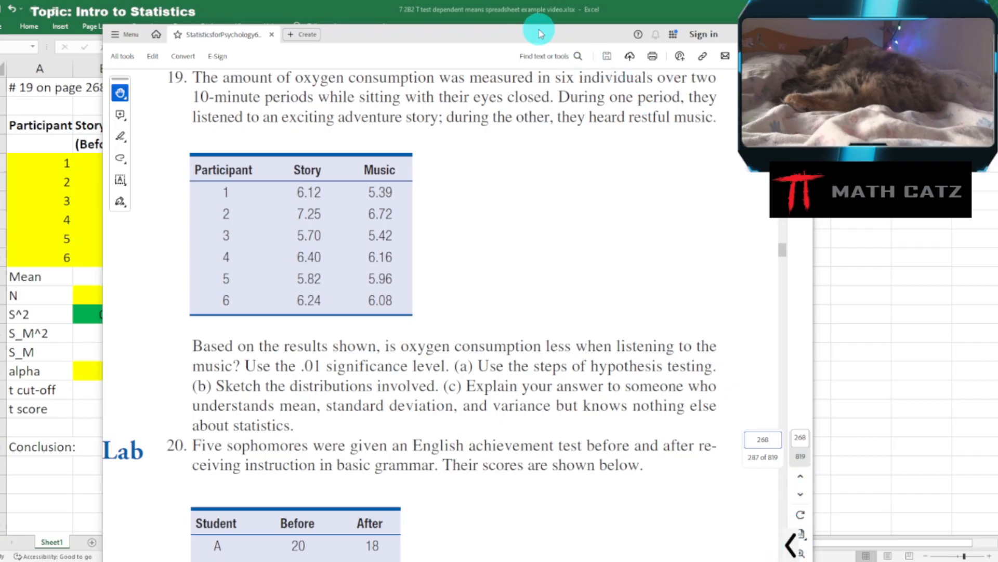
left_click_drag(541, 31, 501, 28)
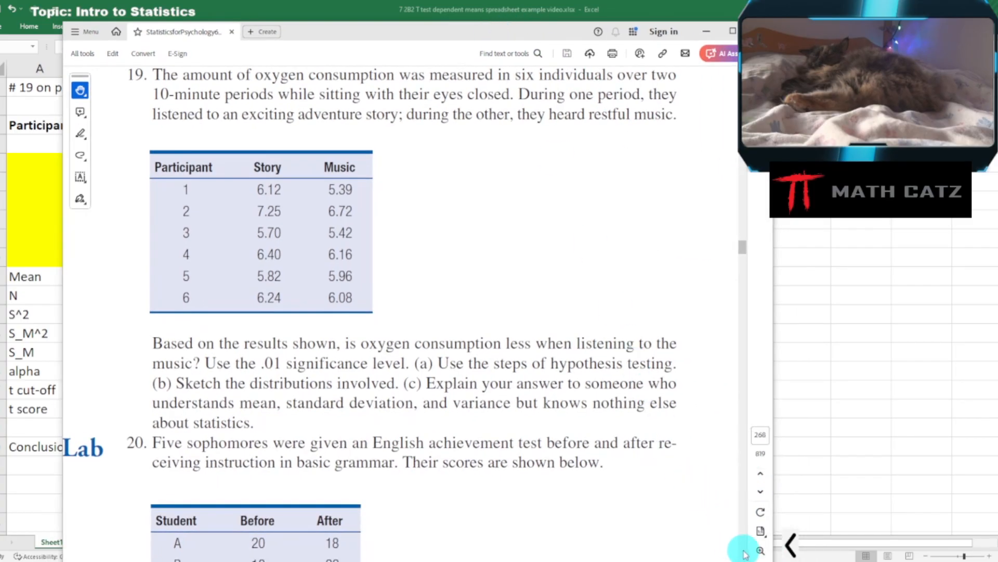
scroll(744, 541, "down", 10)
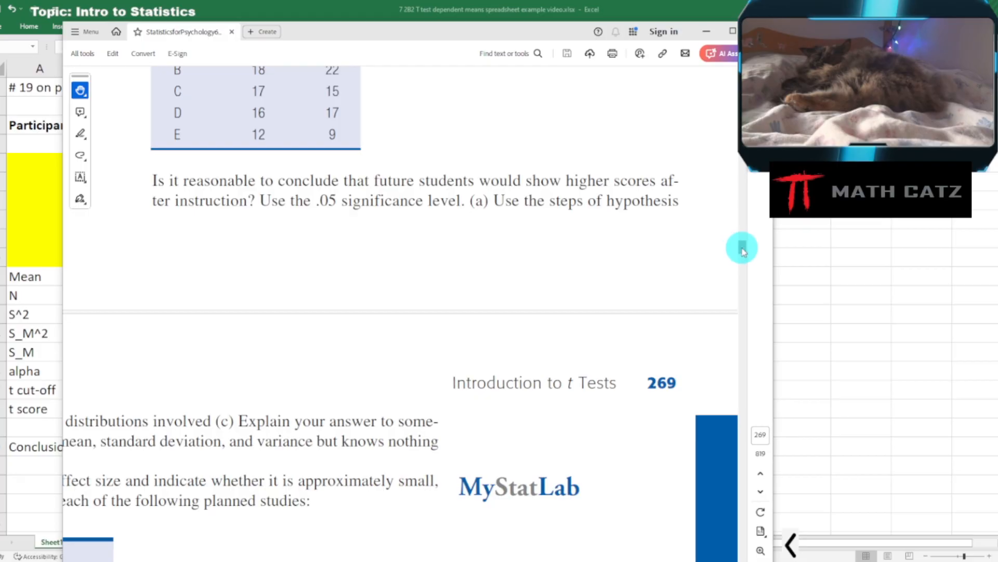
left_click_drag(743, 248, 743, 65)
scroll(595, 284, "down", 12)
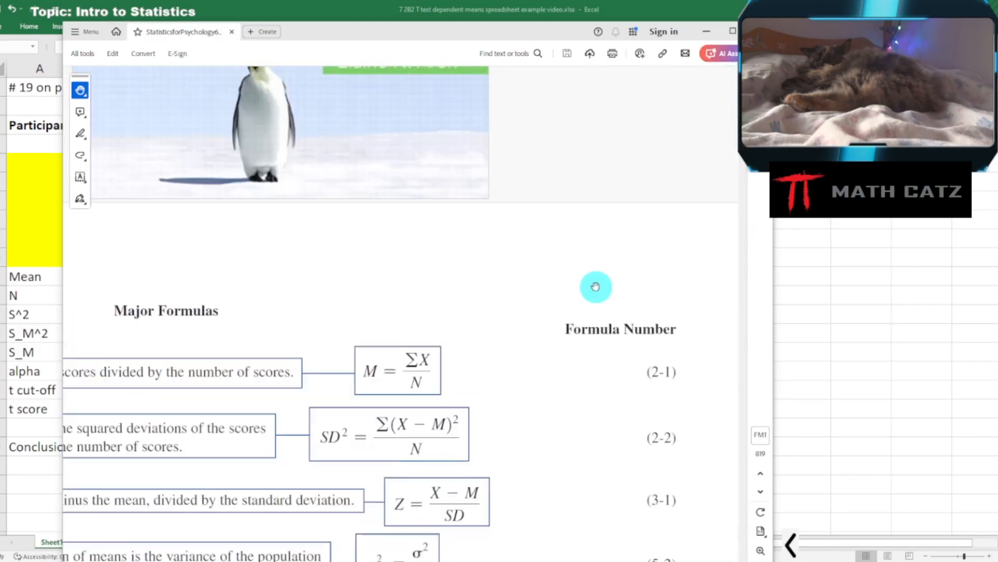
left_click_drag(550, 311, 709, 272)
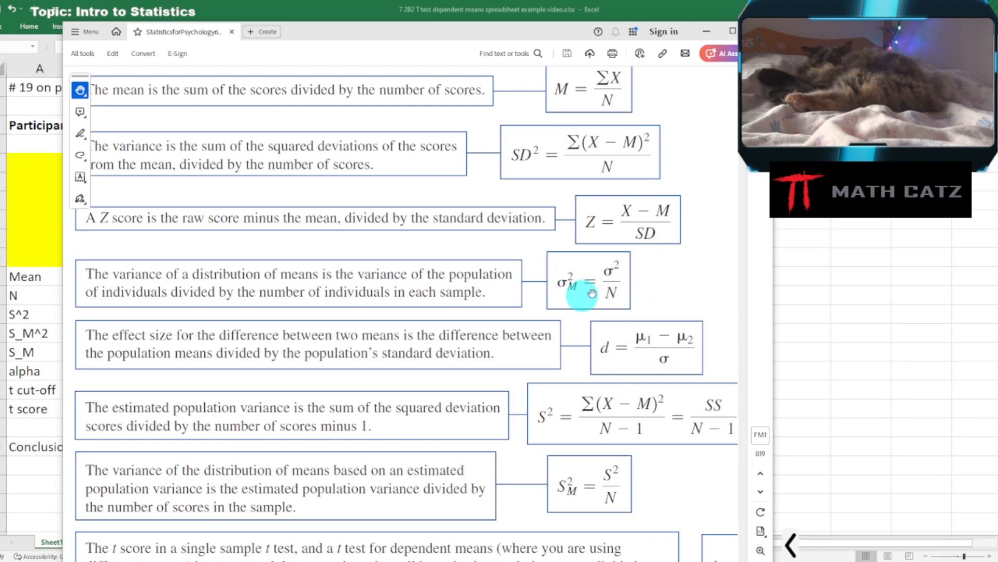
scroll(611, 408, "down", 5)
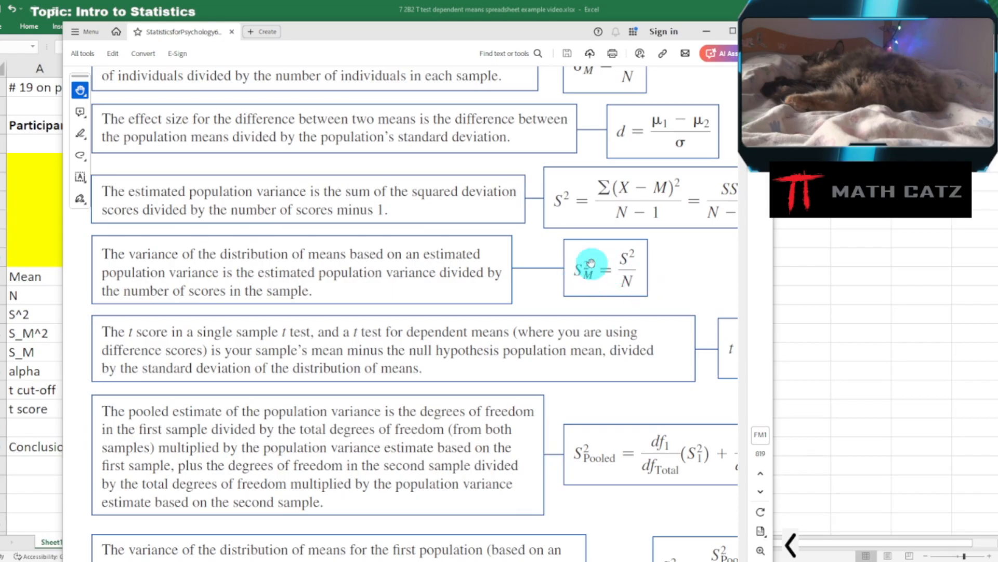
left_click(706, 32)
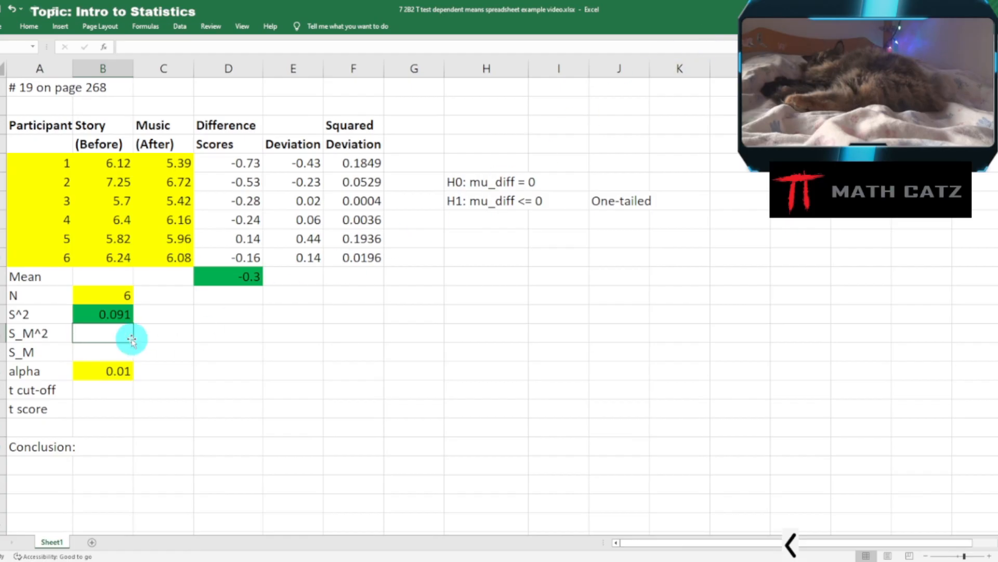
Step: Calculate the variance of the distribution of means, S_M^2, in B14 with =B13/B12
type("=")
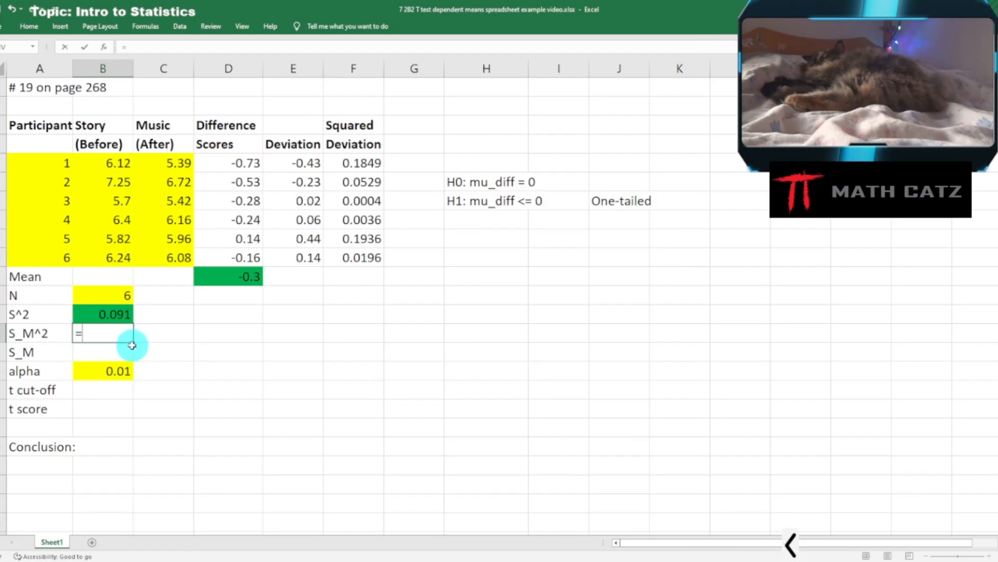
left_click(104, 315)
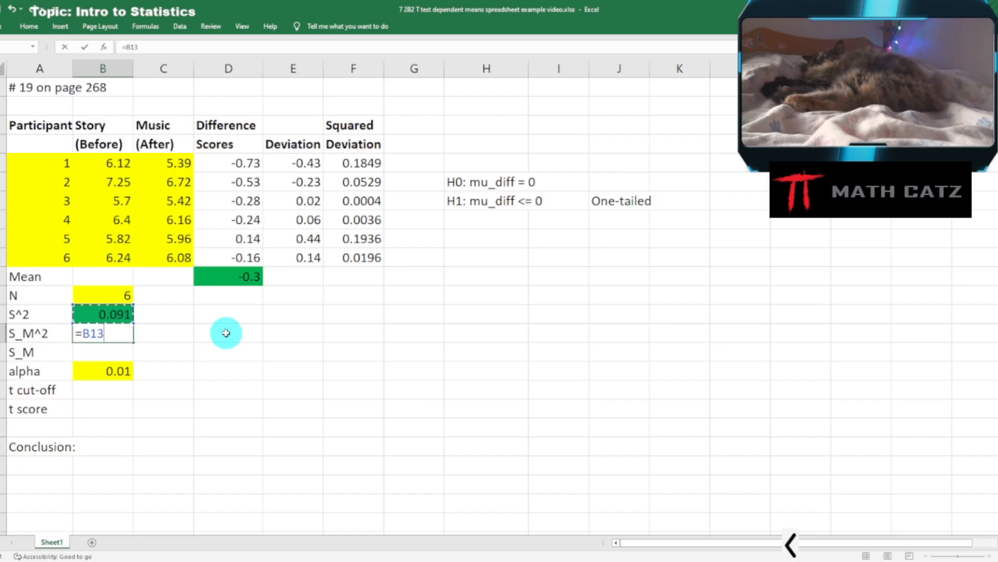
type("/")
left_click(102, 295)
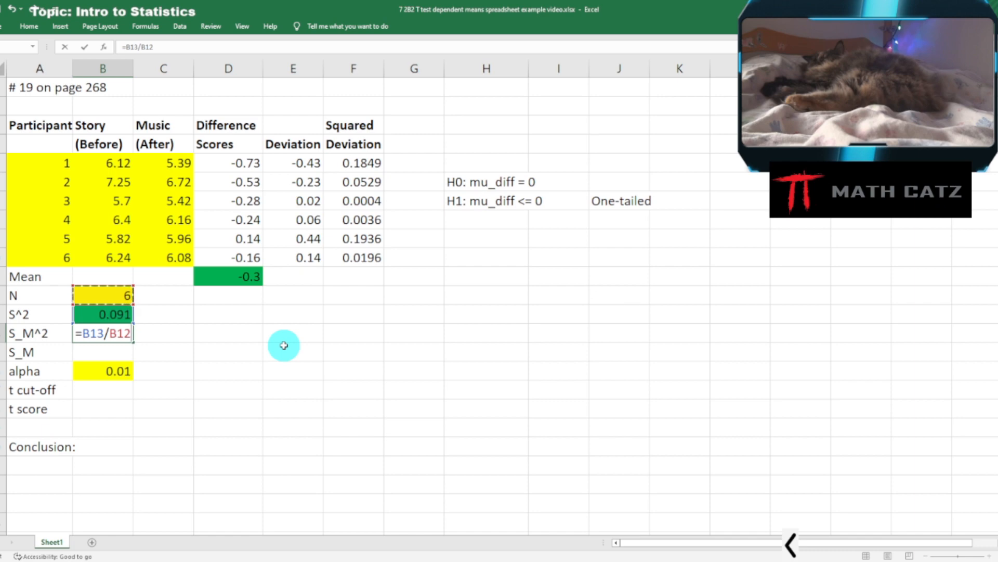
key("Return")
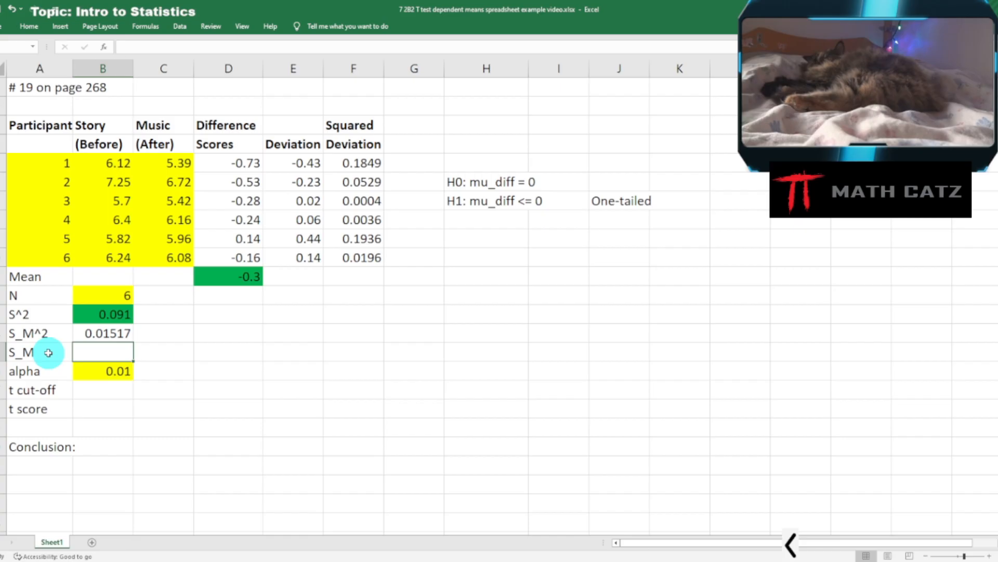
Step: Switch to the textbook PDF to examine the dependent-means t score formula (7-7) and its S_M term, and return to the spreadsheet
left_click(304, 561)
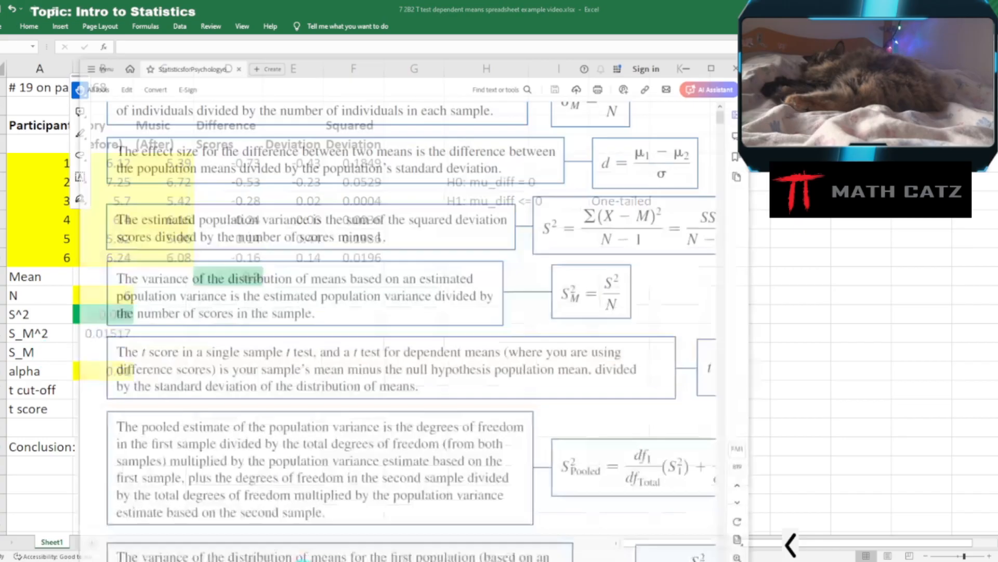
left_click_drag(391, 452, 262, 357)
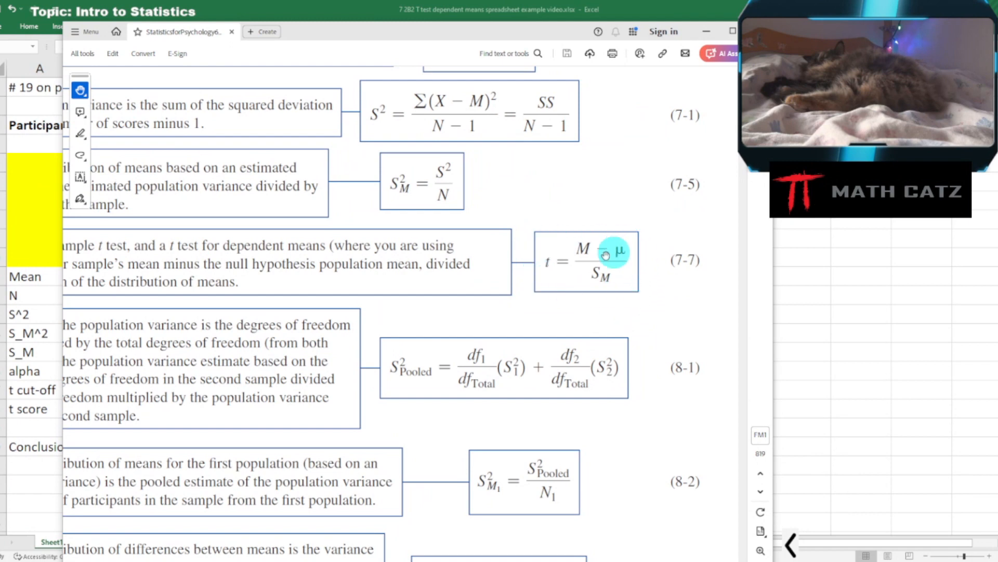
mouse_move(481, 258)
left_mouse_down()
mouse_move(485, 305)
mouse_move(494, 251)
left_mouse_up()
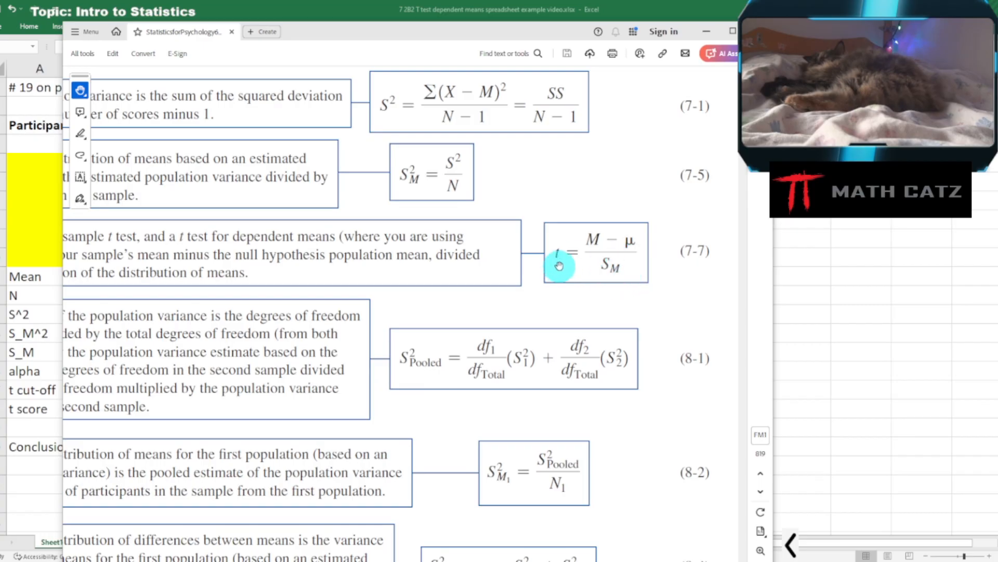
left_click(706, 31)
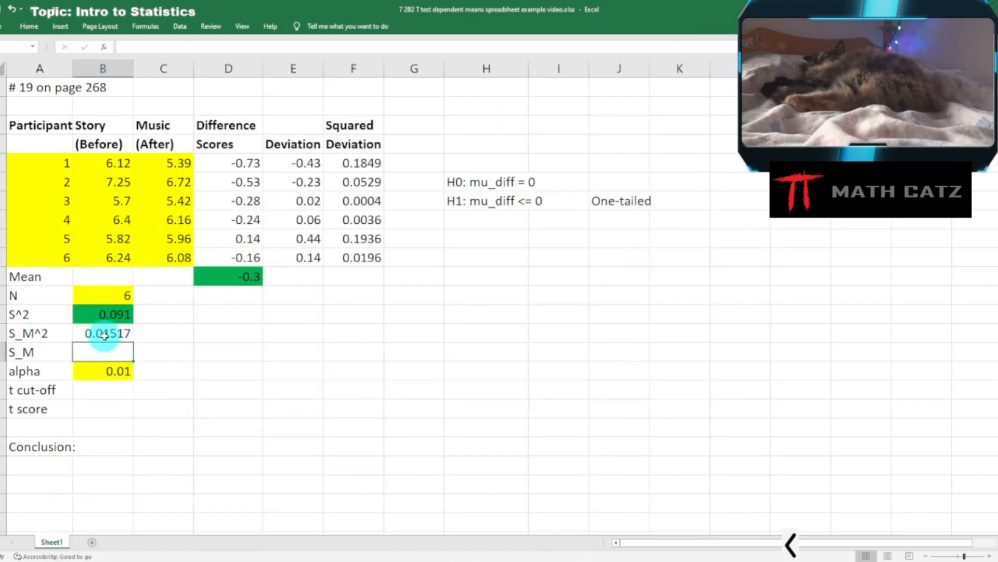
type("=sq")
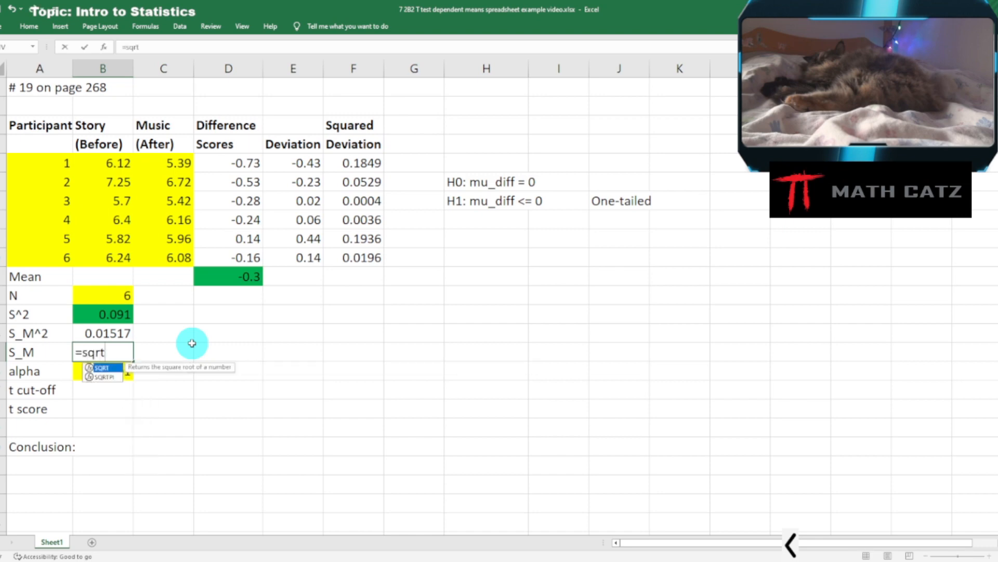
type("rt")
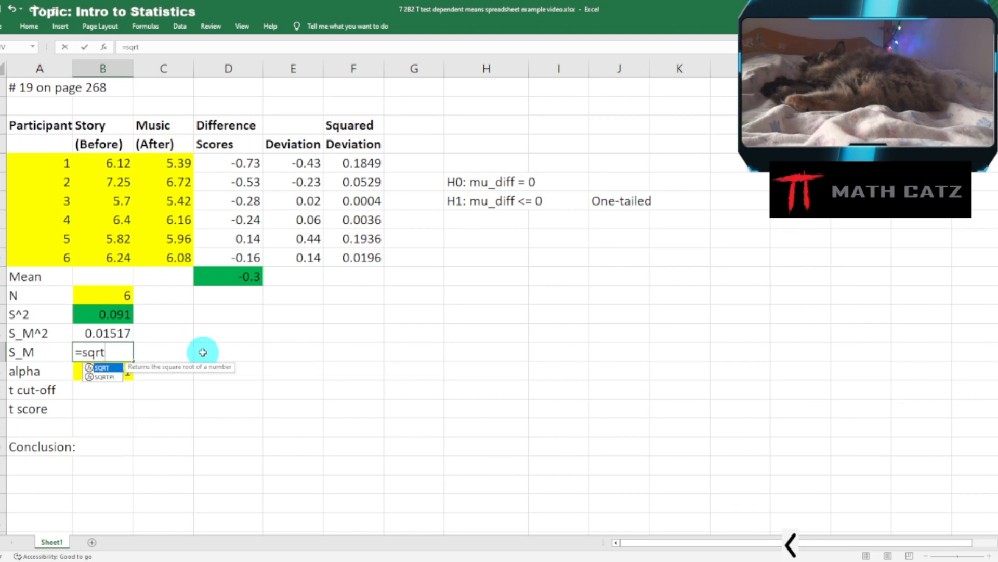
type("(")
key("Escape")
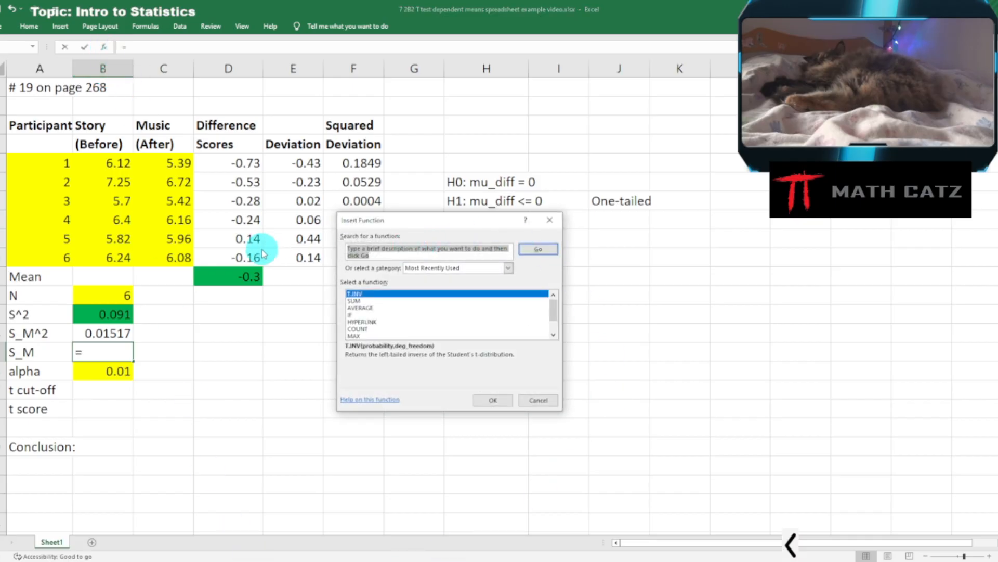
Step: Calculate S_M in B15 by searching the functions for "square root", inserting SQRT with B14 as its number, and checking the formula
type("square root")
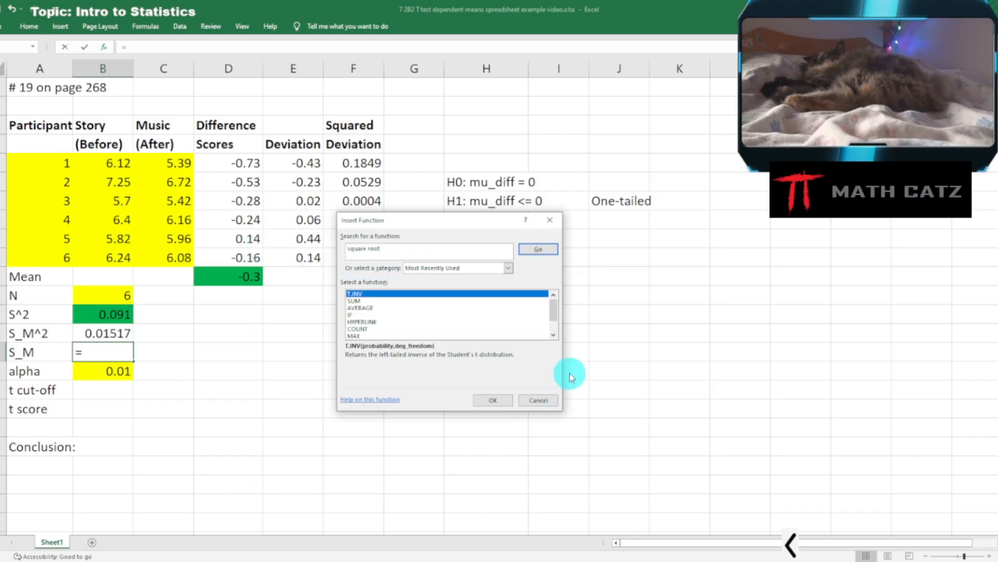
left_click(539, 249)
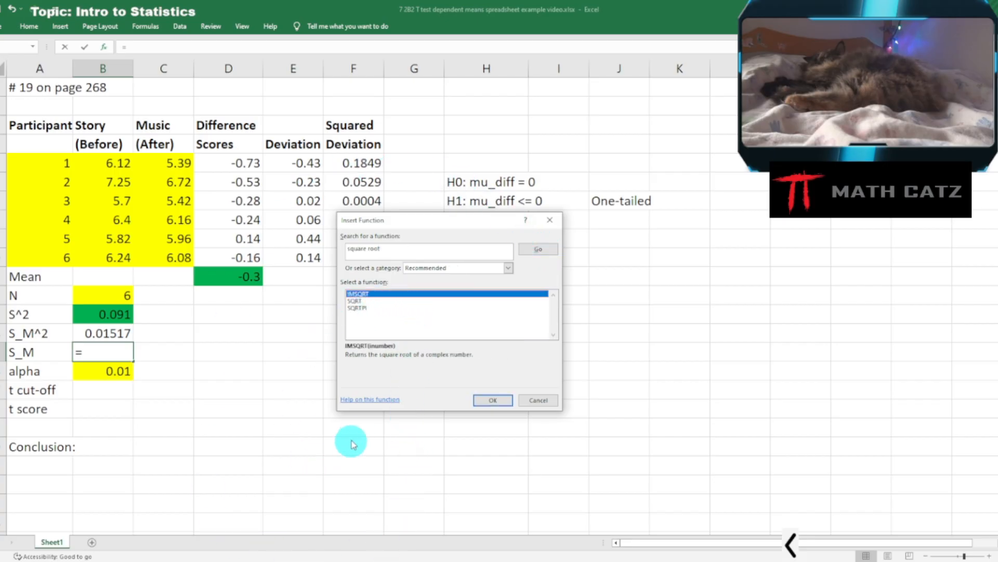
left_click(358, 301)
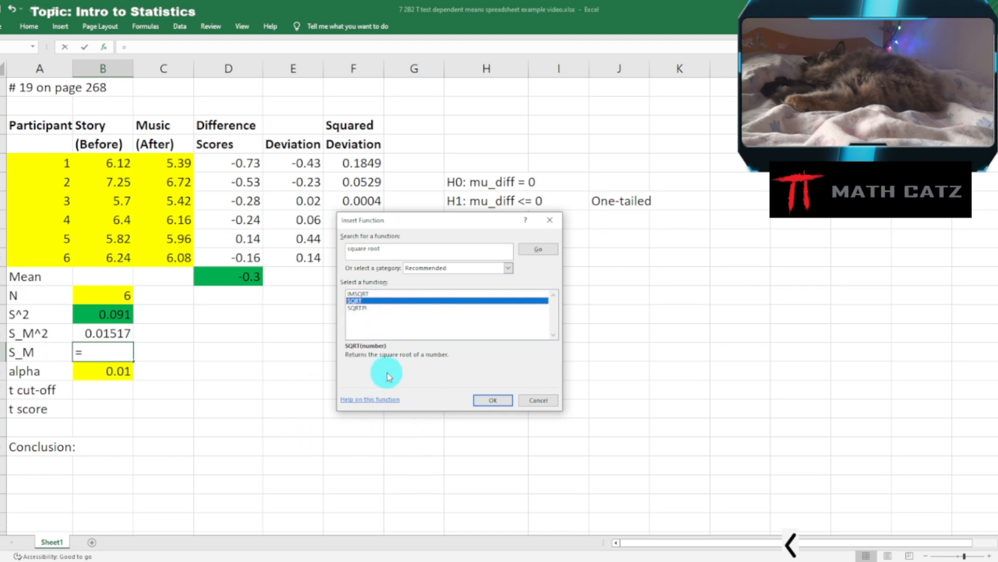
left_click(494, 401)
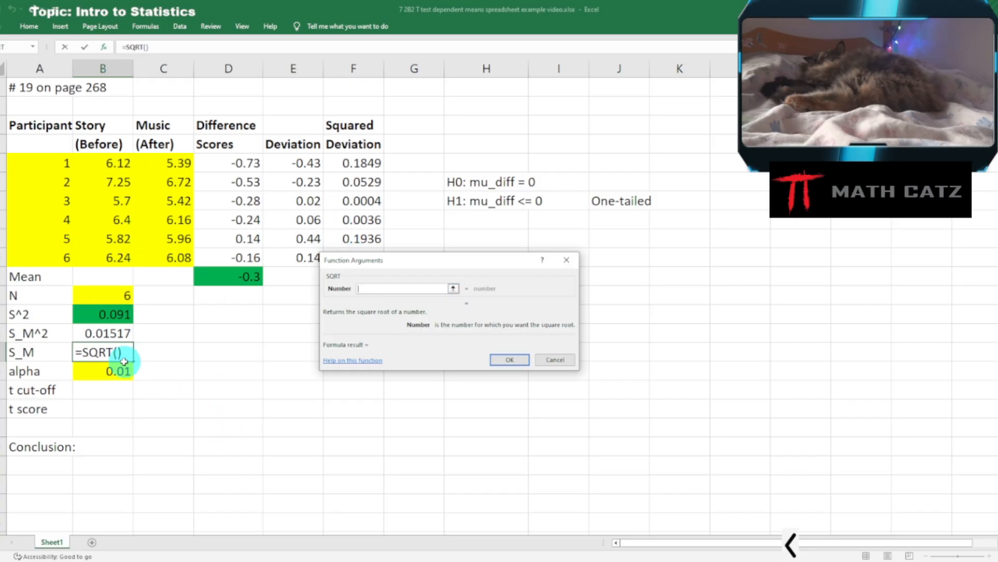
left_click(92, 334)
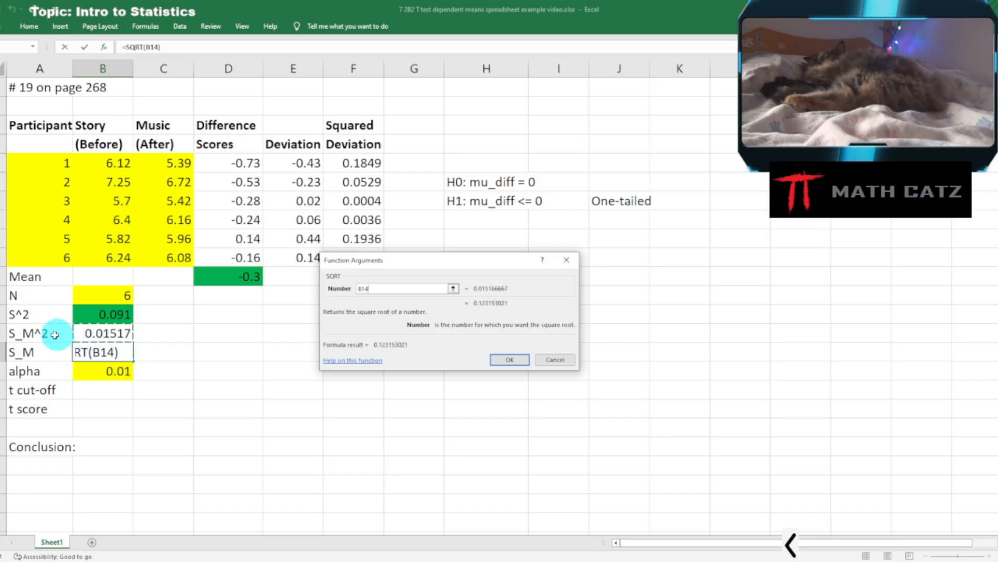
left_click(507, 358)
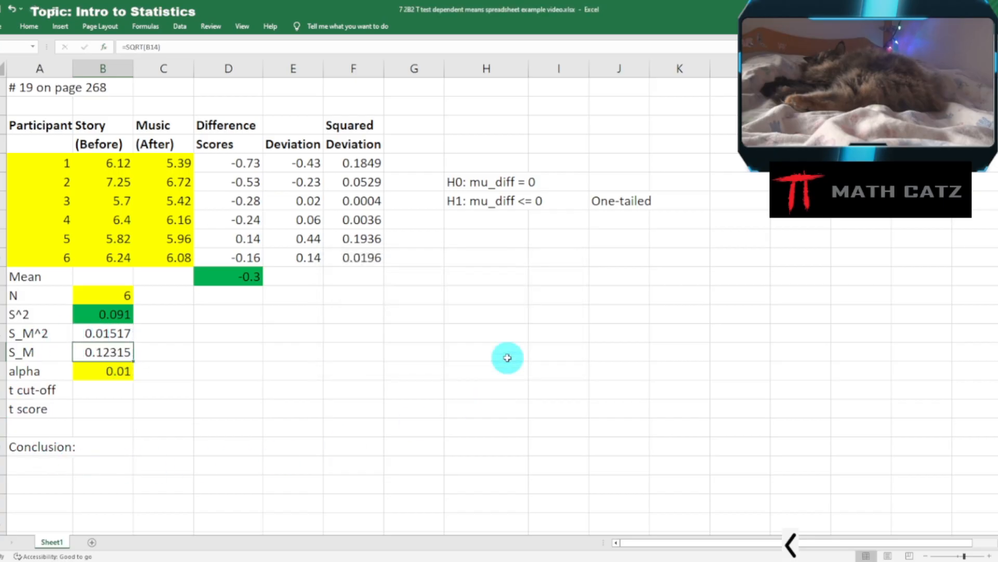
double_click(128, 352)
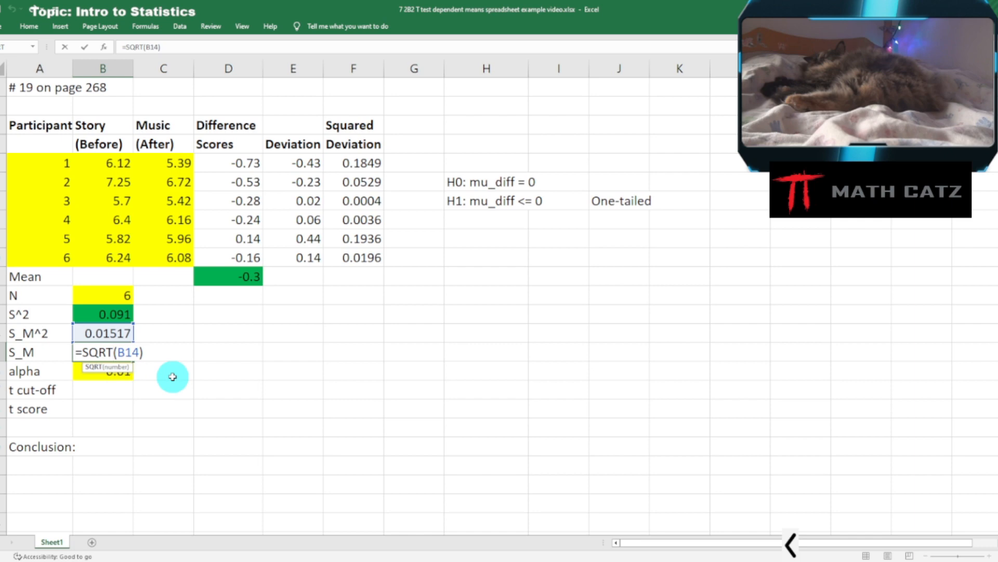
key("Escape")
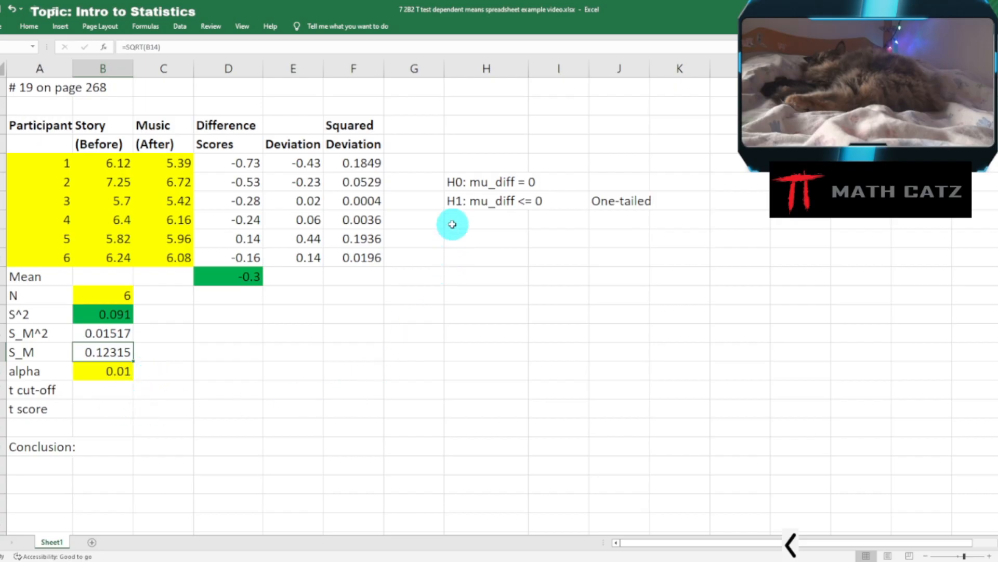
Step: Select the hypotheses block H5:K8, reread problem 19 on page 268 of the textbook PDF, and return to the spreadsheet to review the hypotheses
left_click_drag(448, 170, 666, 225)
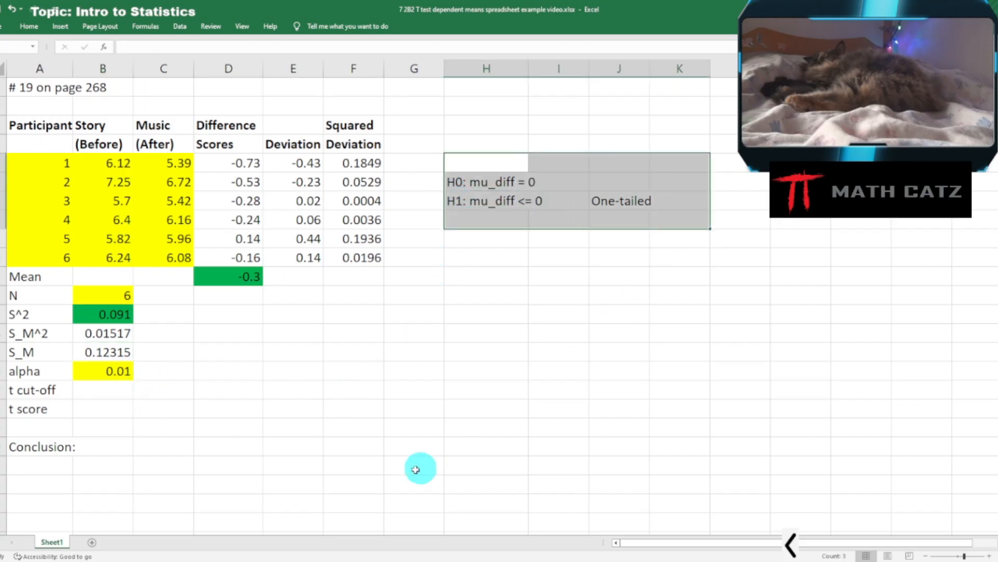
left_click(309, 561)
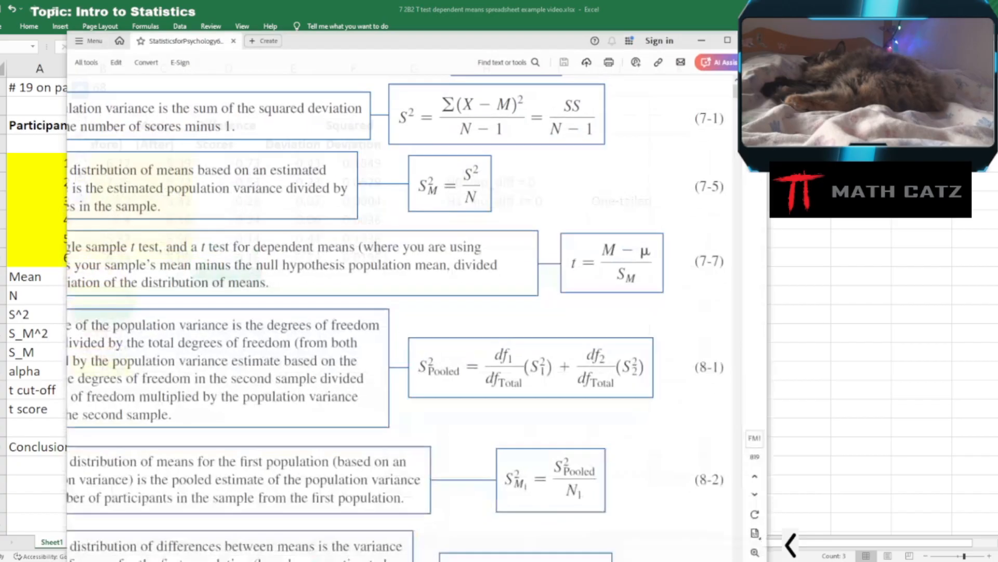
left_click(757, 445)
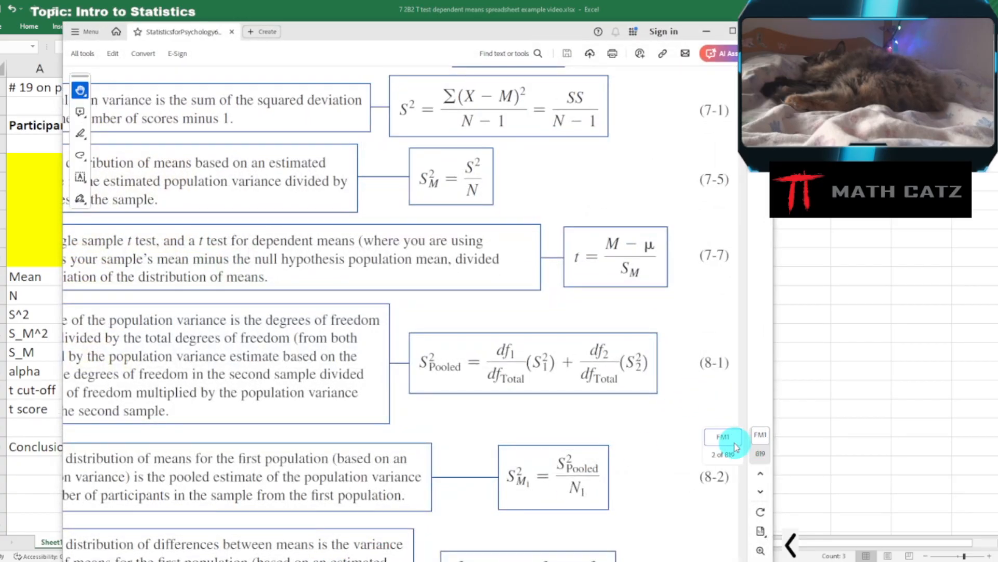
double_click(734, 442)
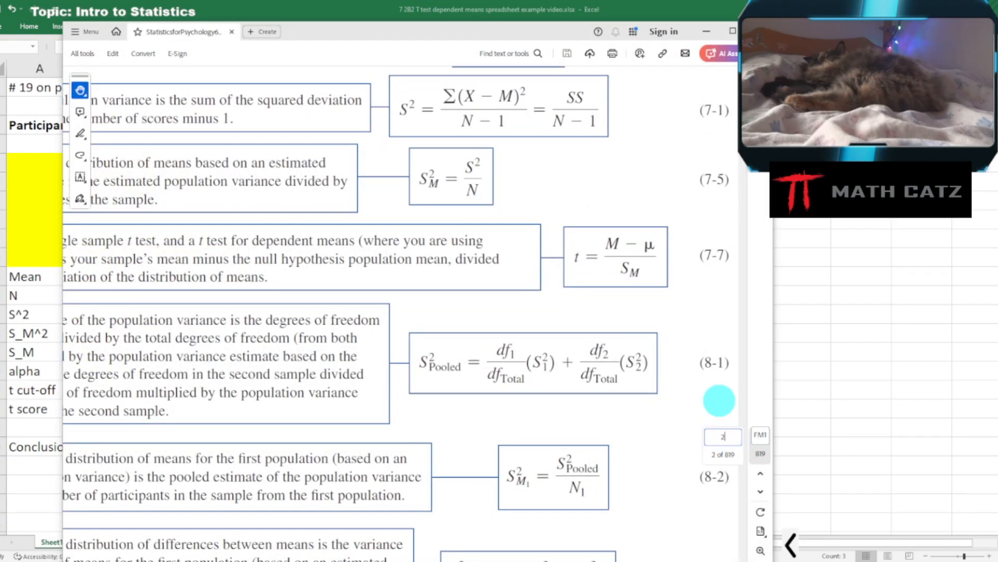
type("268")
key("Return")
left_click_drag(680, 389, 417, 62)
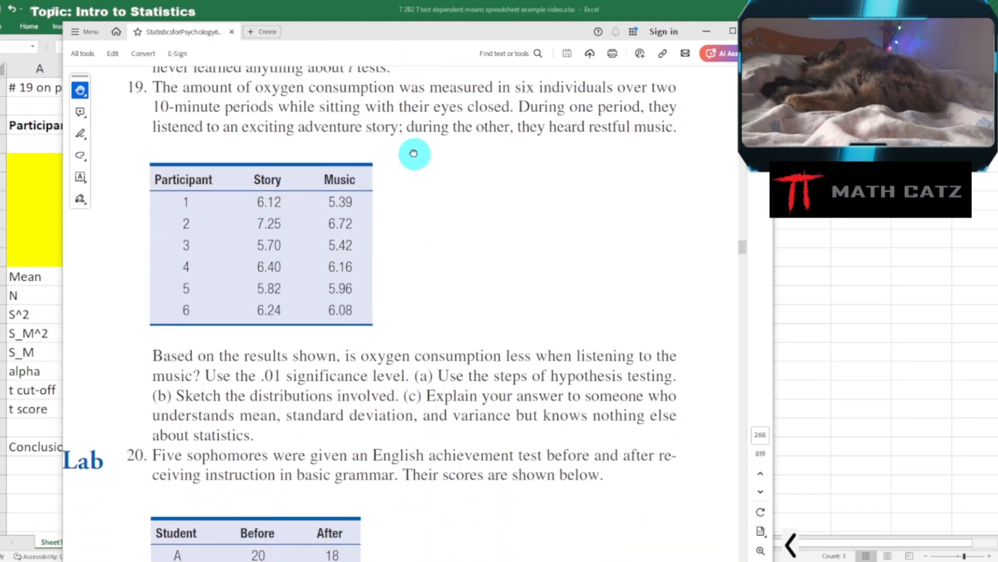
left_click_drag(413, 155, 410, 140)
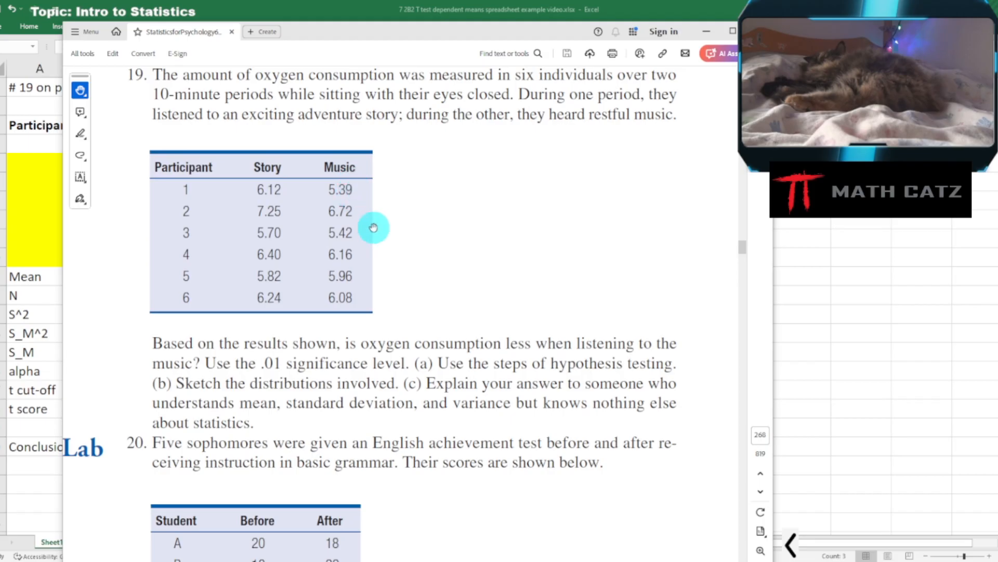
left_click(848, 244)
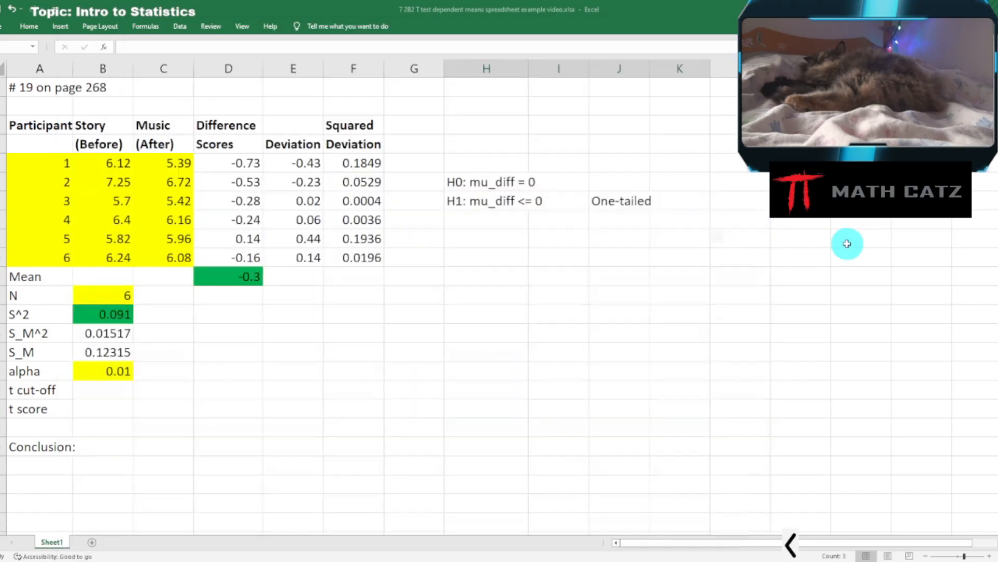
left_click(482, 238)
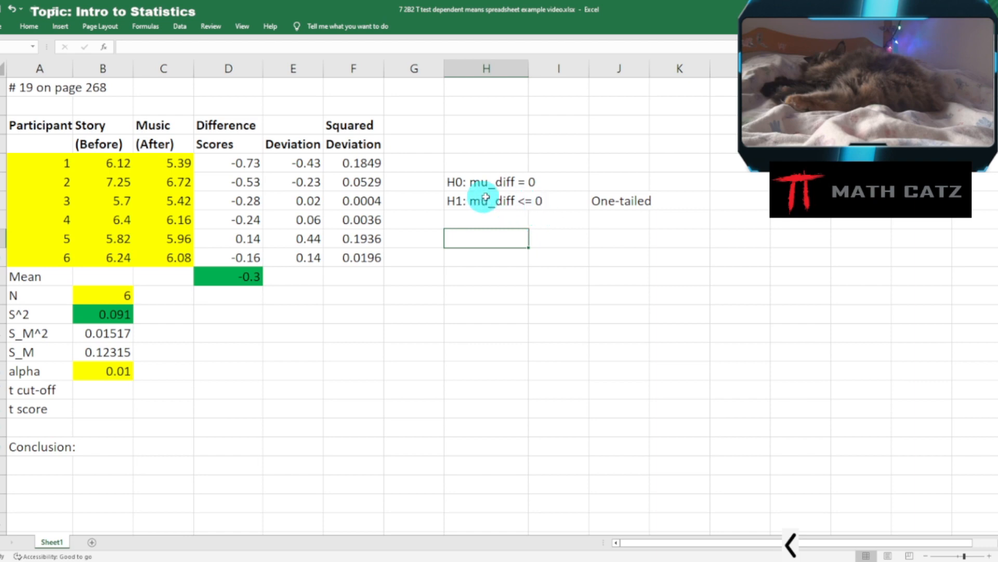
Step: Review the hypotheses and change the research hypothesis in H7 to "H1: mu_diff < 0"
left_click(450, 181)
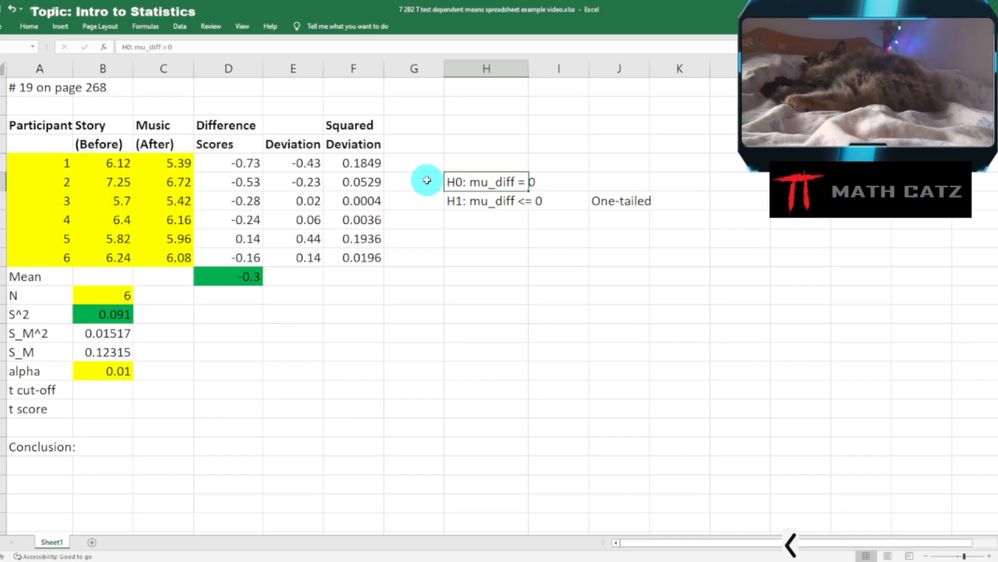
left_click(450, 202)
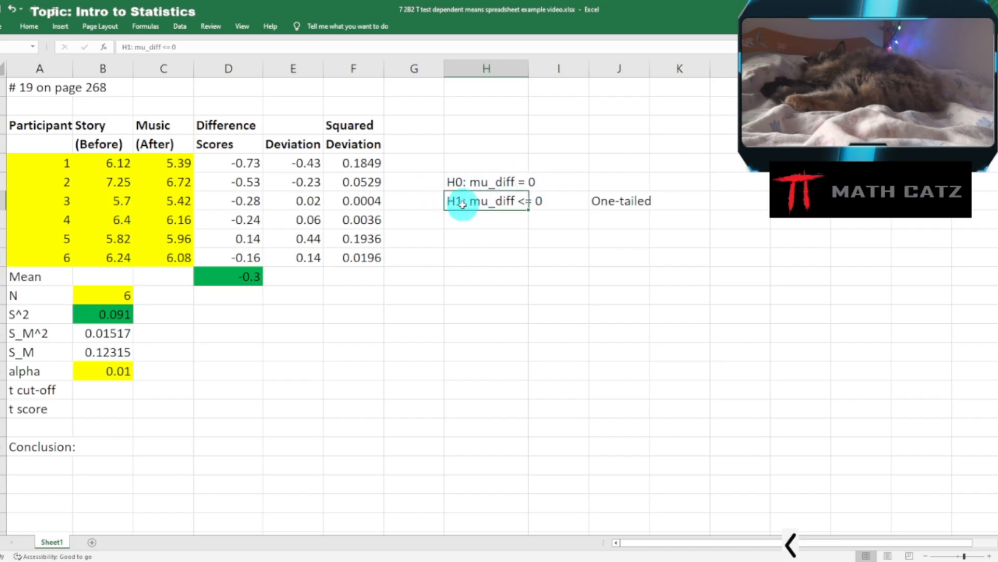
double_click(519, 202)
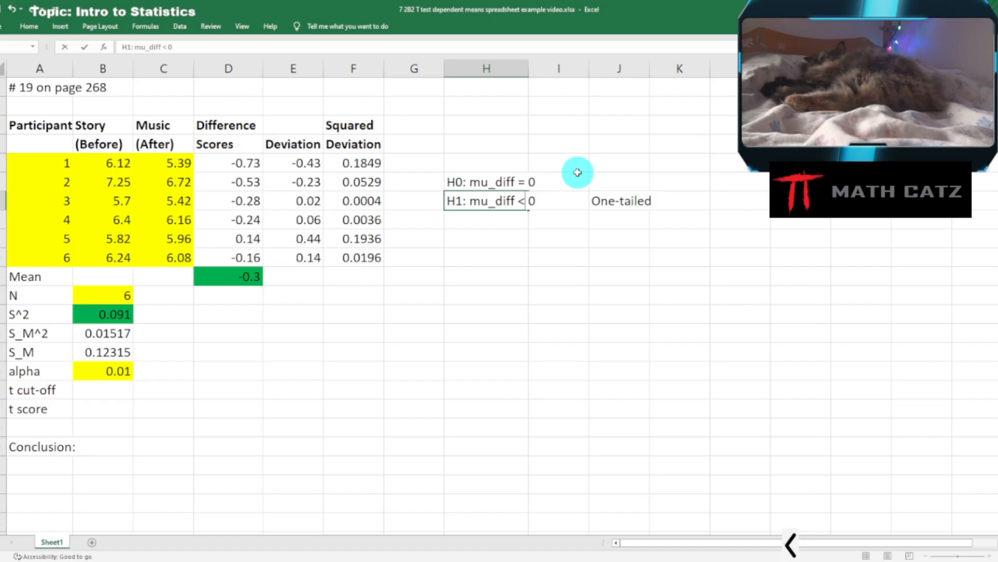
left_click(508, 258)
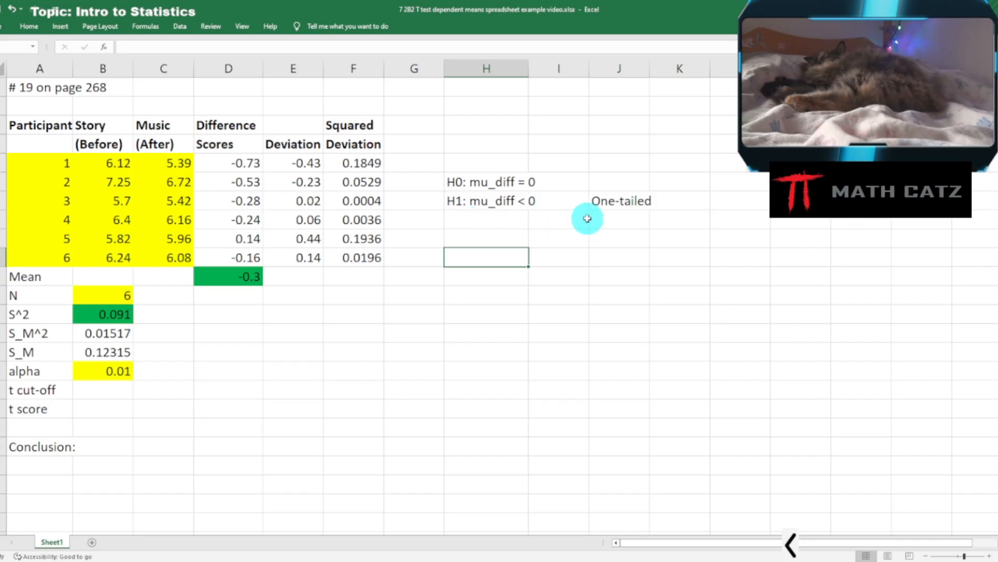
left_click(594, 201)
left_click(576, 279)
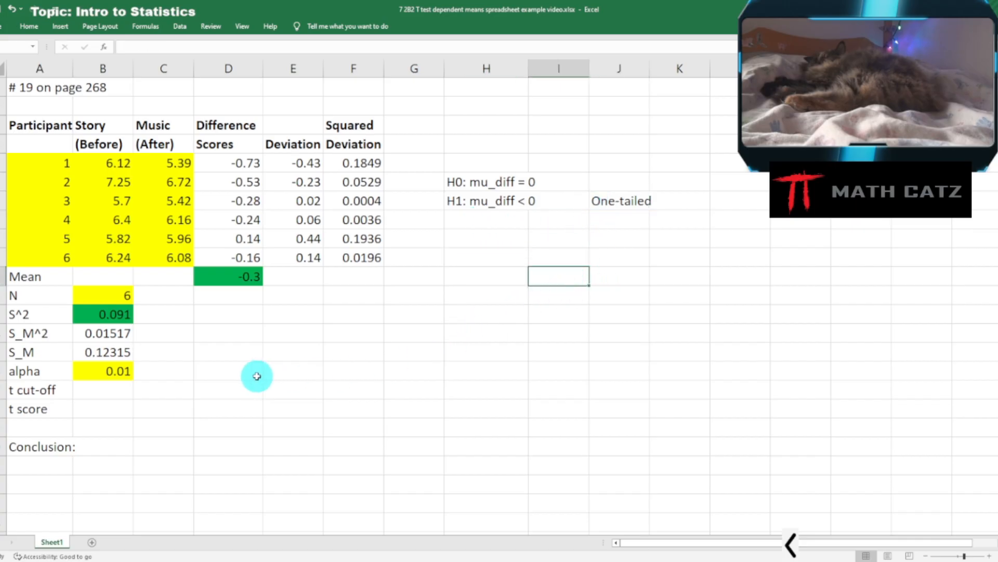
Step: Sketch a blue bell curve with axes below the hypotheses, shade its lower tail, and label that tail α = 0.01
left_click(96, 391)
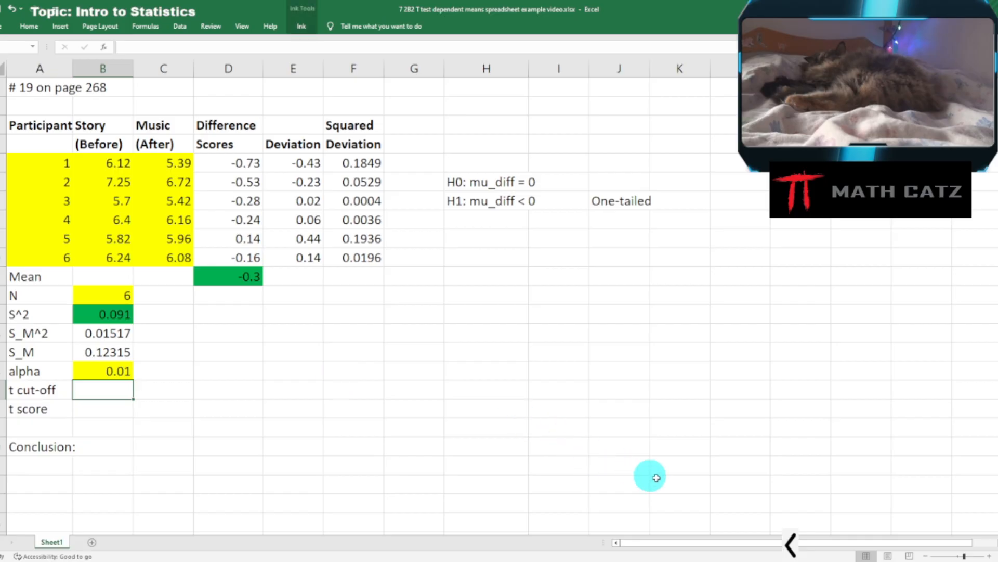
left_click(791, 538)
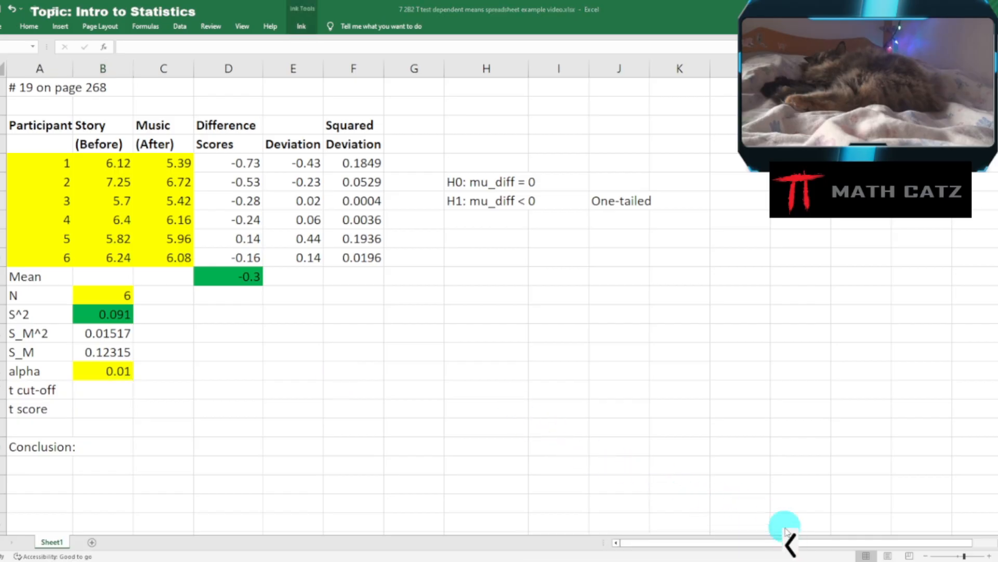
left_click(791, 541)
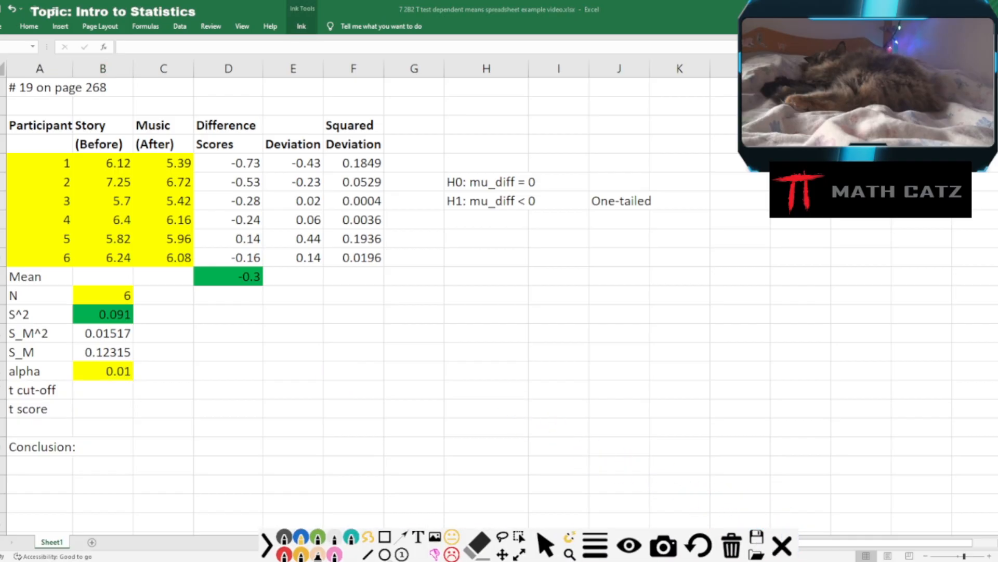
left_click(304, 538)
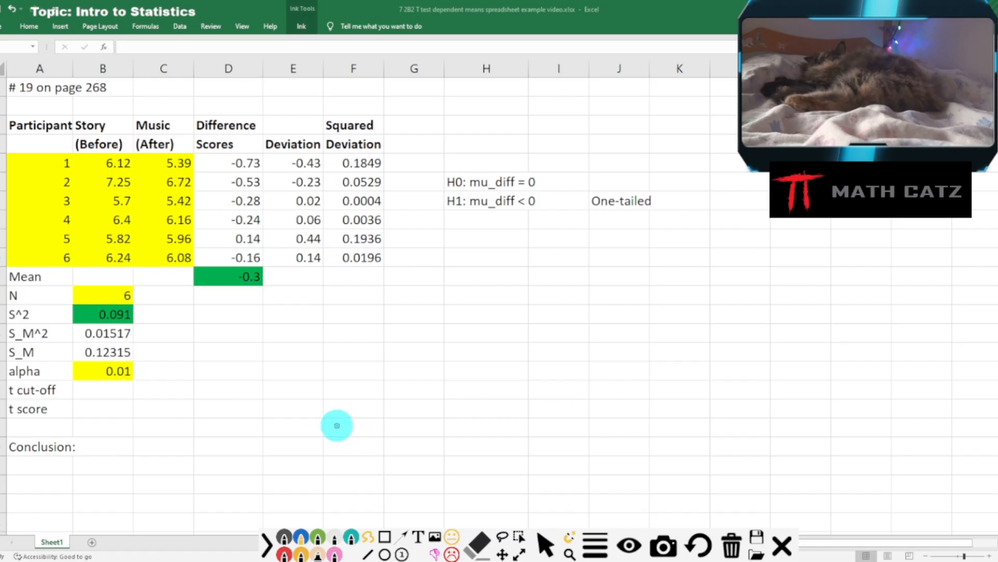
left_click_drag(333, 426, 761, 410)
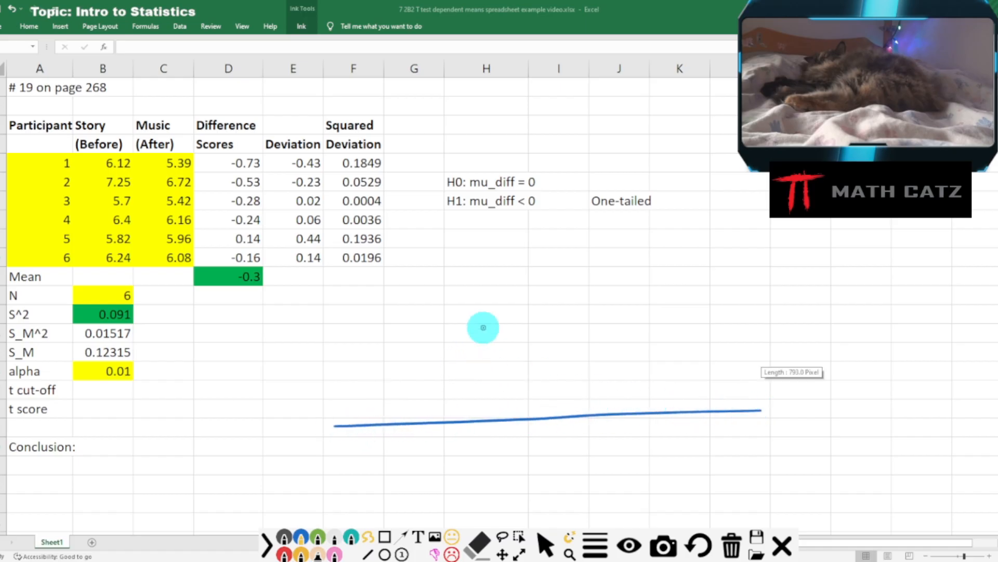
left_click_drag(509, 273, 520, 446)
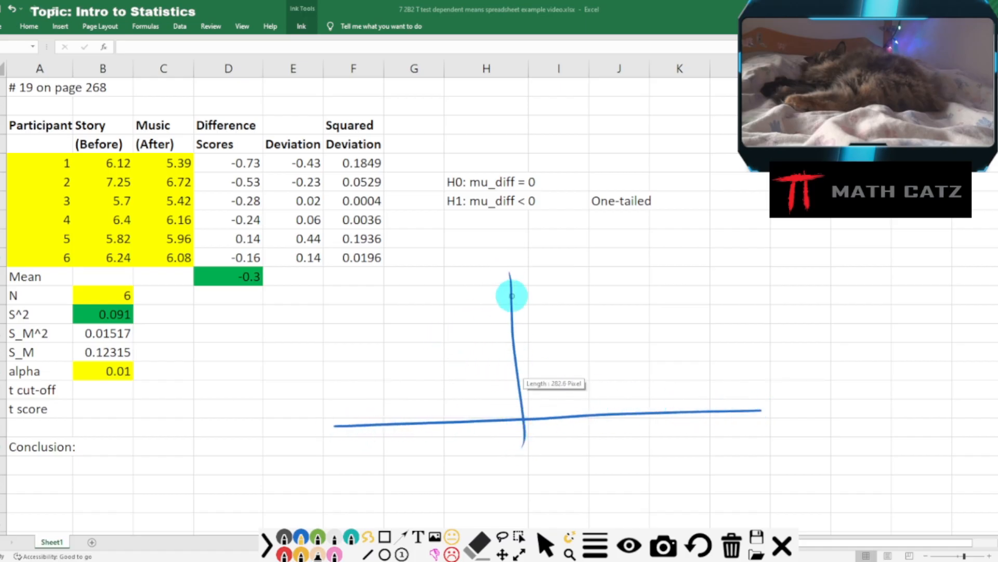
mouse_move(511, 292)
left_mouse_down()
mouse_move(542, 292)
mouse_move(598, 357)
mouse_move(708, 381)
left_mouse_up()
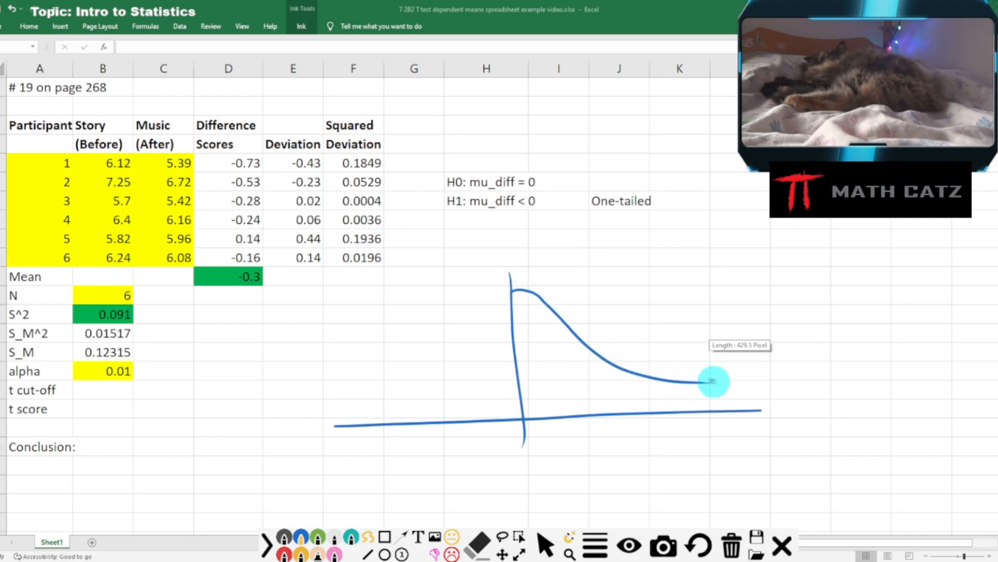
mouse_move(517, 288)
left_mouse_down()
mouse_move(475, 303)
mouse_move(423, 373)
mouse_move(339, 407)
left_mouse_up()
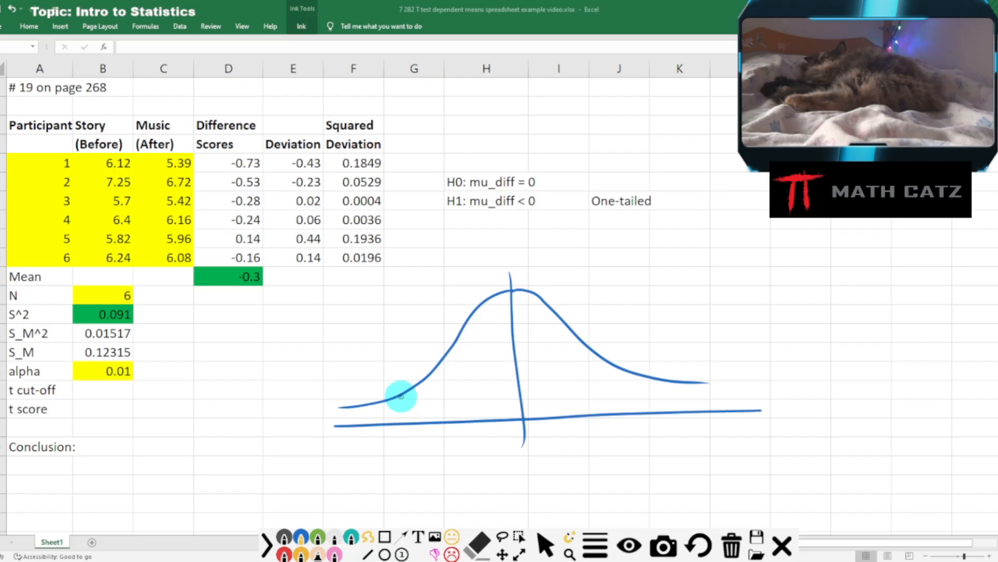
mouse_move(401, 396)
left_mouse_down()
mouse_move(403, 423)
mouse_move(383, 407)
mouse_move(334, 408)
mouse_move(354, 381)
mouse_move(330, 373)
mouse_move(330, 352)
mouse_move(380, 336)
left_mouse_up()
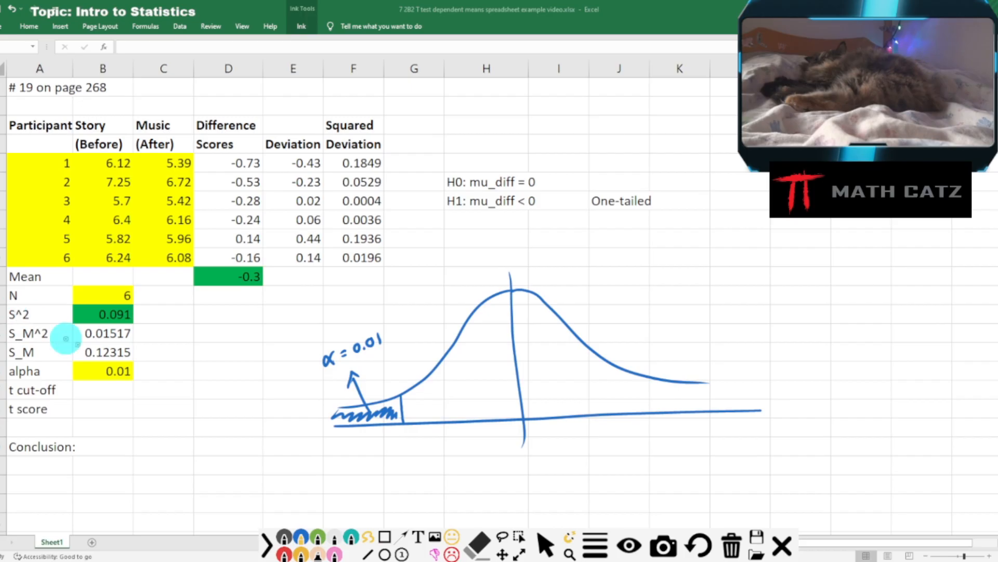
left_click(545, 543)
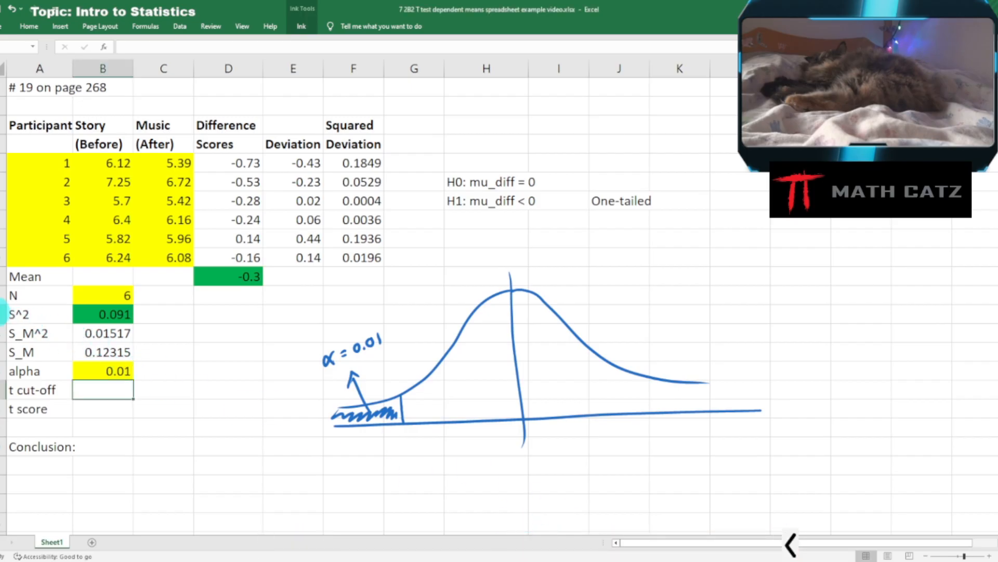
Step: Insert a new row above S^2 and enter the label "df" in A13
left_click(3, 352)
right_click(3, 314)
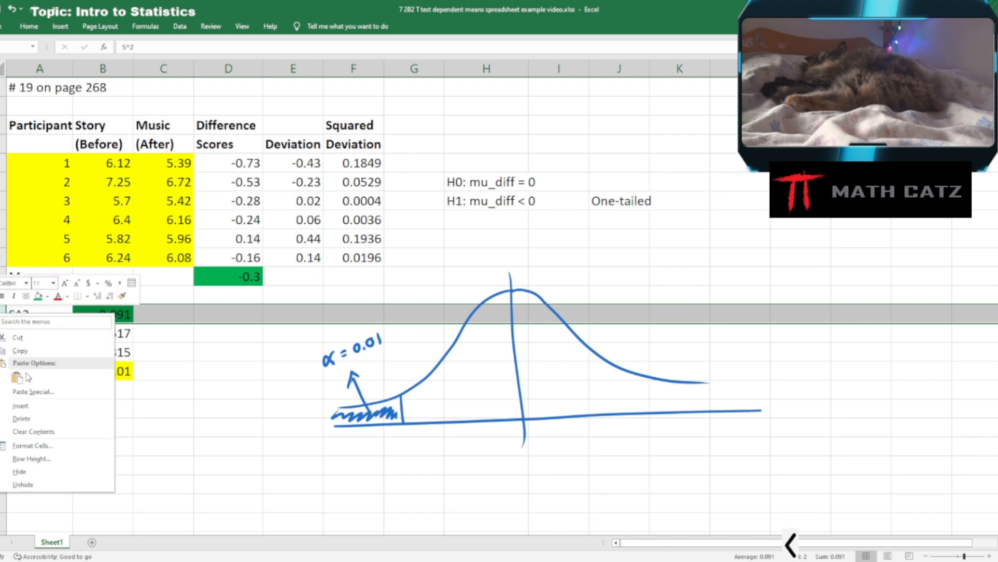
left_click(37, 411)
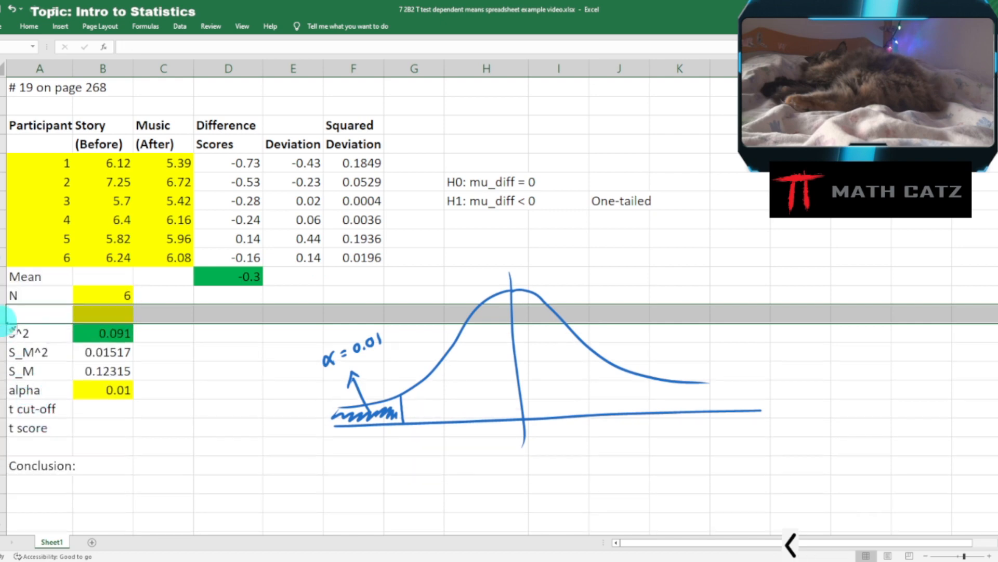
left_click(32, 311)
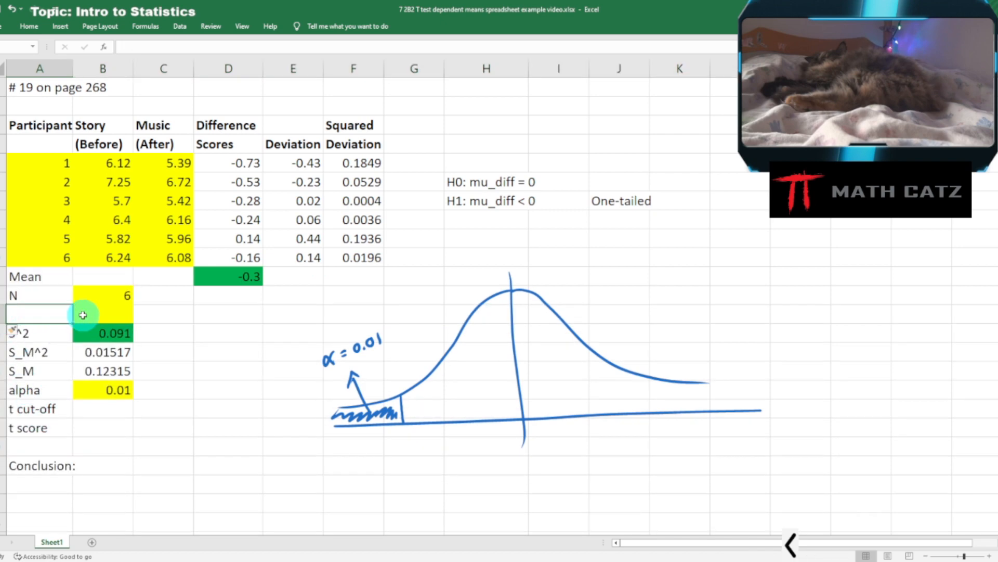
type("df")
Step: Fill B13 with green and calculate the degrees of freedom there with =B12-1
left_click(111, 314)
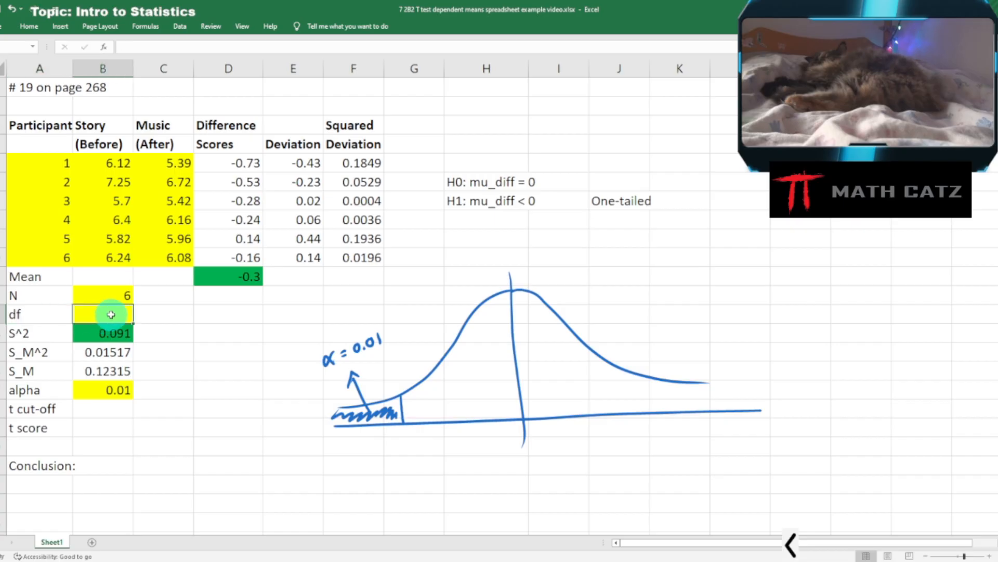
right_click(113, 317)
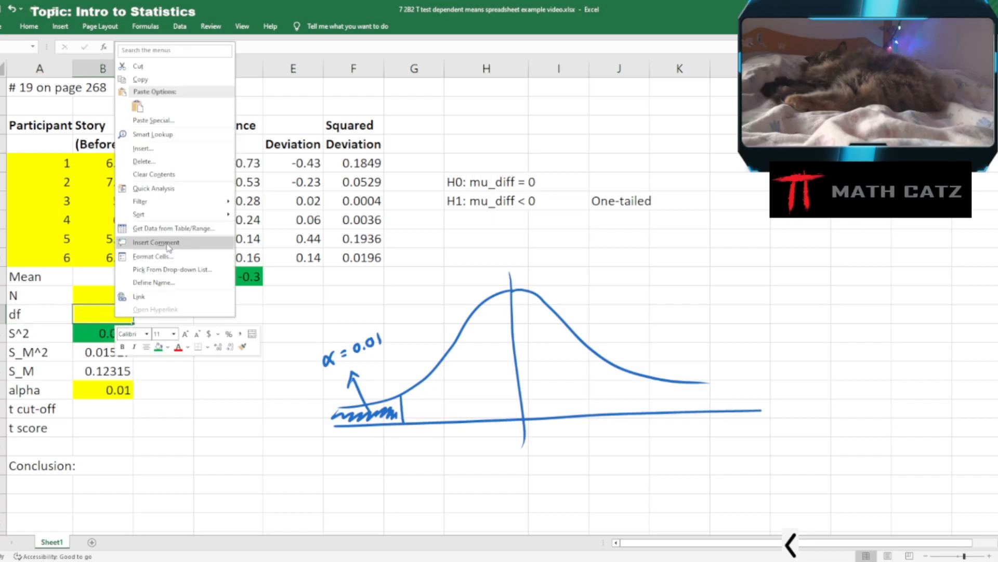
left_click(160, 346)
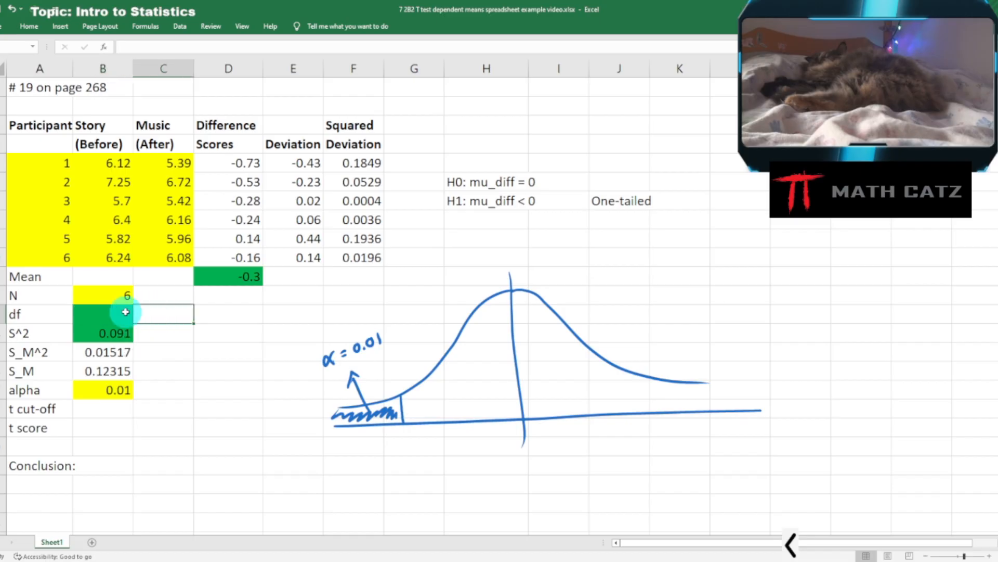
type("=")
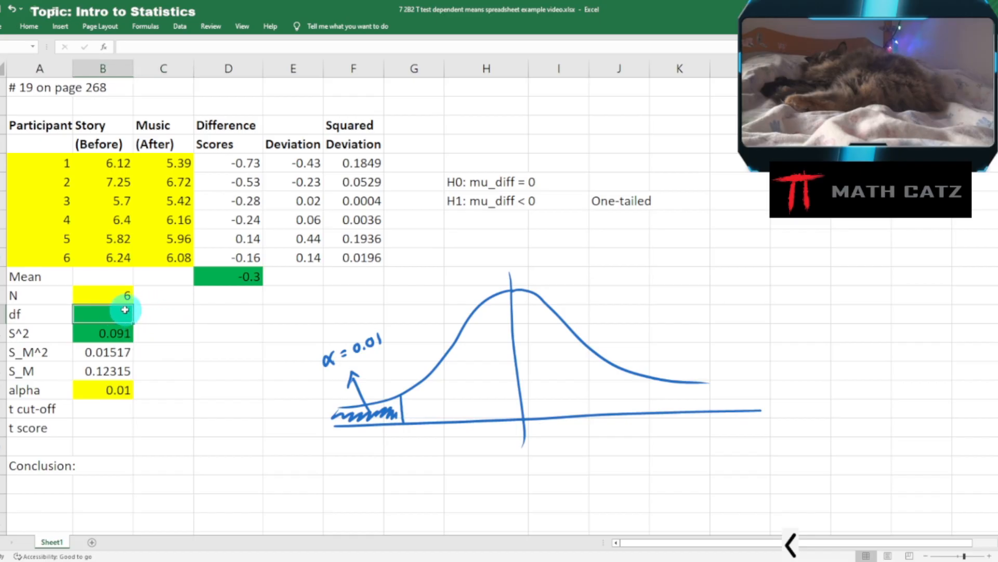
left_click(116, 295)
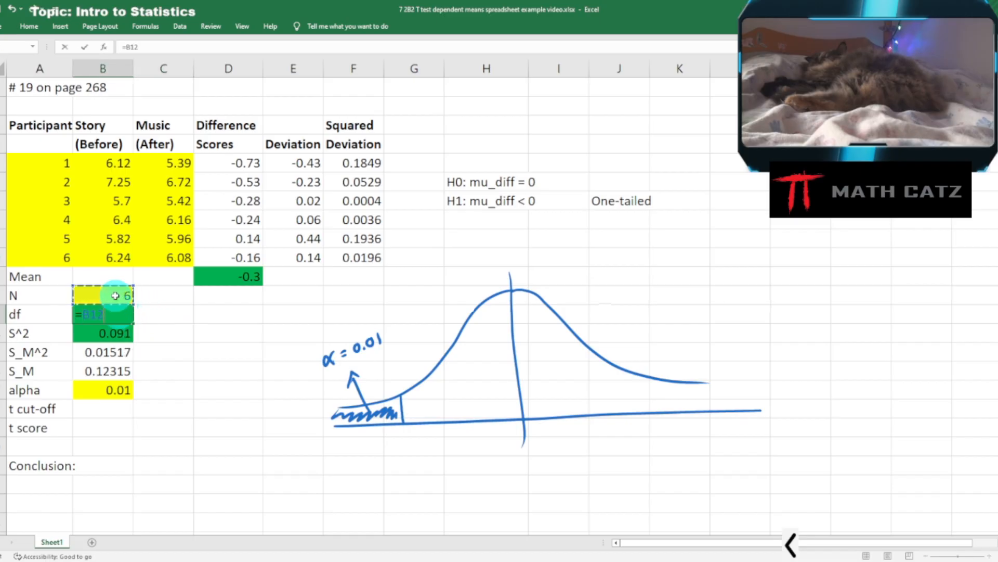
type("-1")
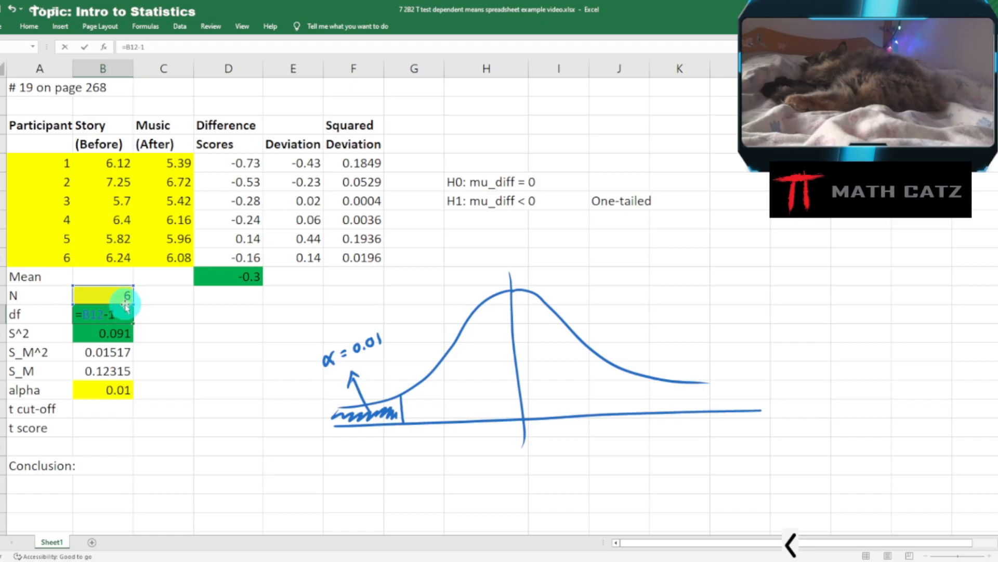
key("Return")
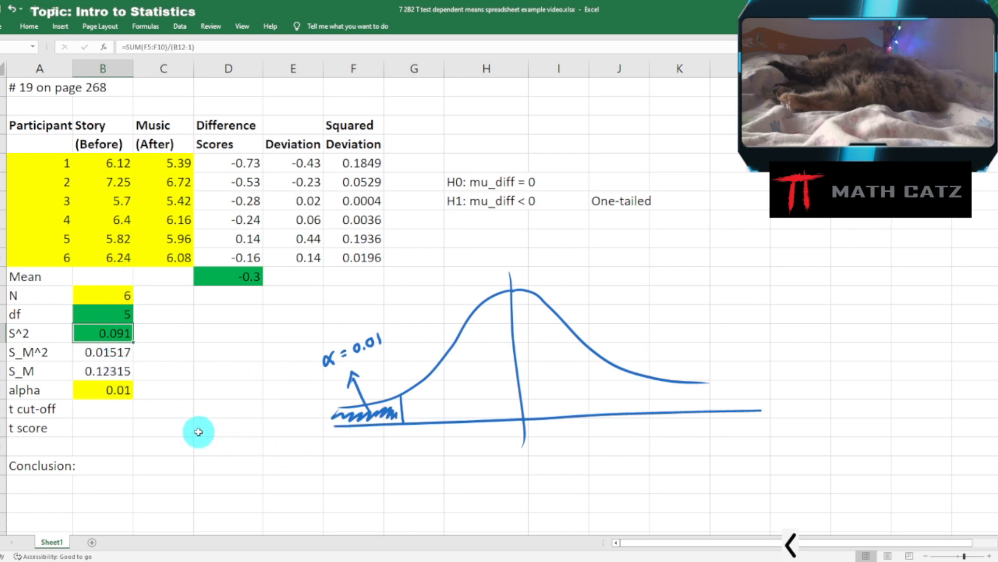
Step: Fill the t cut-off cell B18 with green
left_click(105, 413)
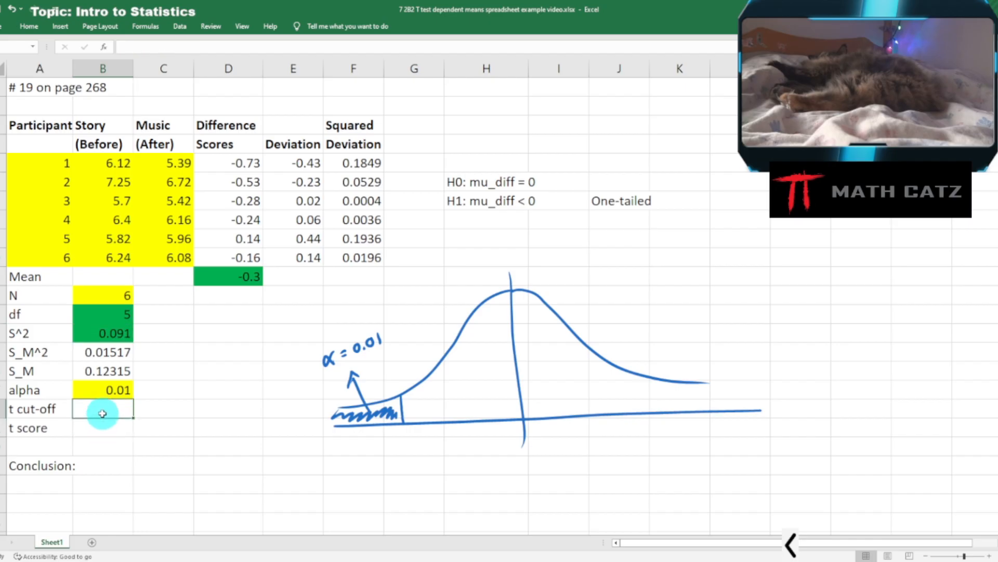
right_click(103, 413)
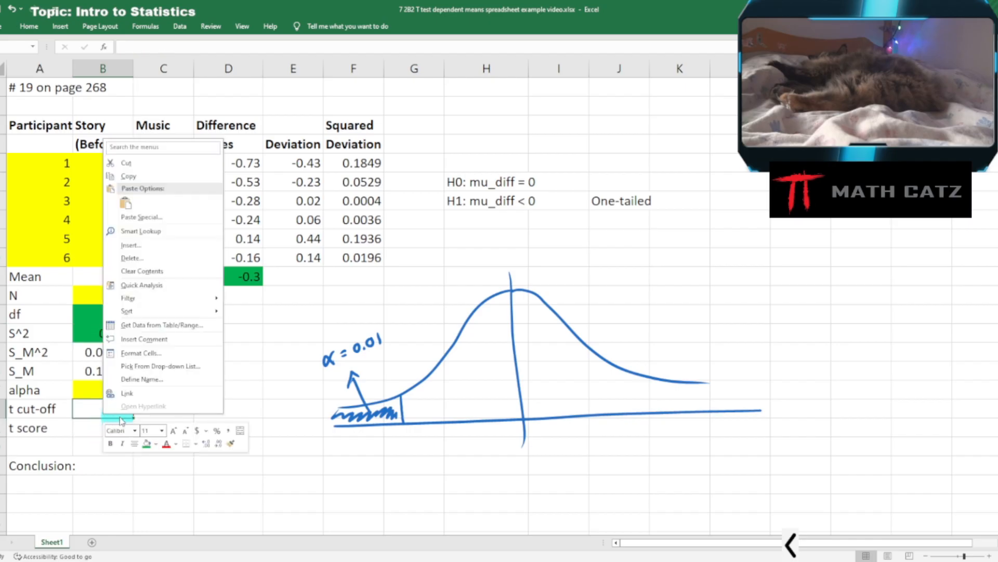
left_click(147, 443)
left_click(261, 394)
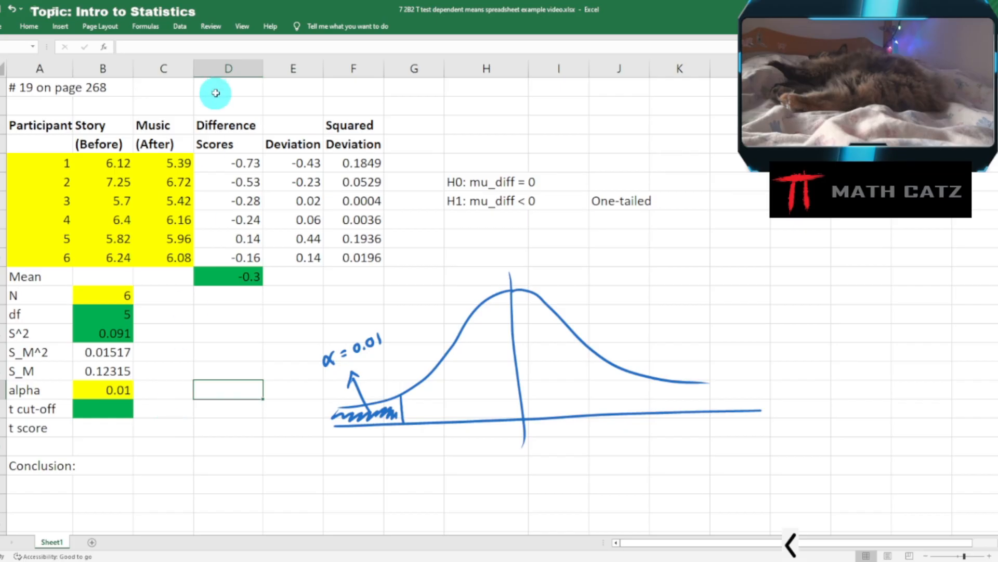
Step: Start inserting a function in the t cut-off cell B18 and search the functions for "t distribution"
left_click(99, 405)
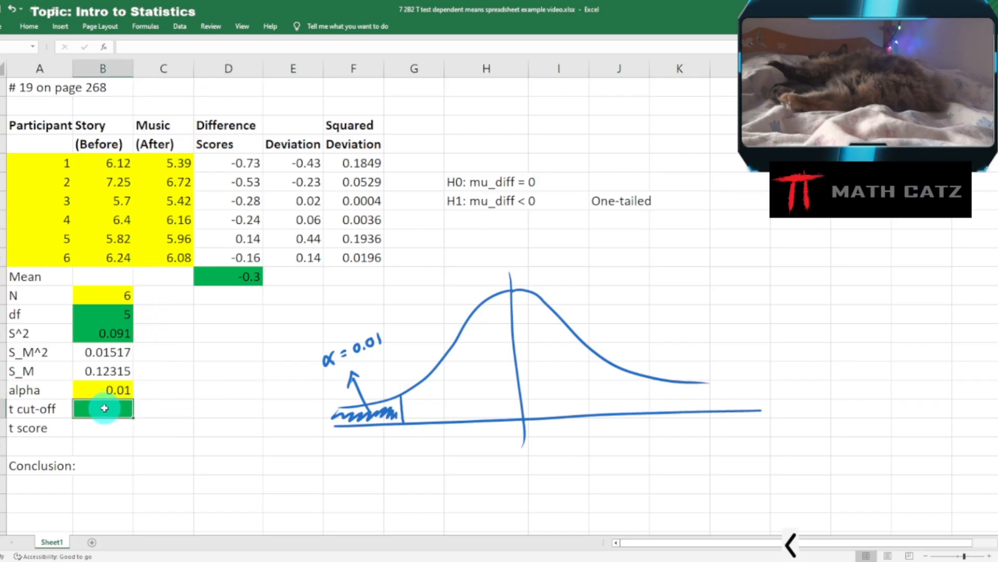
left_click(103, 48)
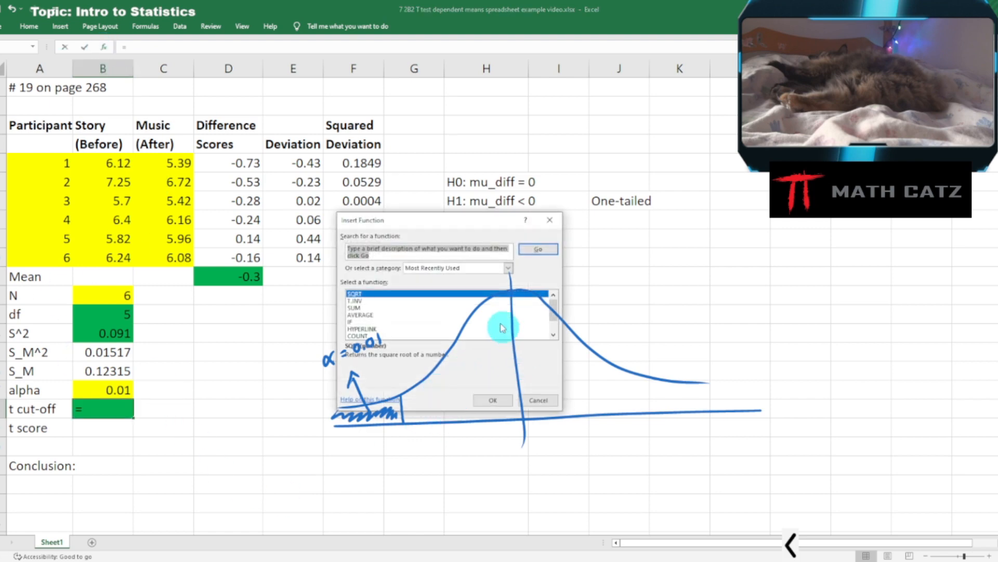
left_click_drag(439, 223, 170, 193)
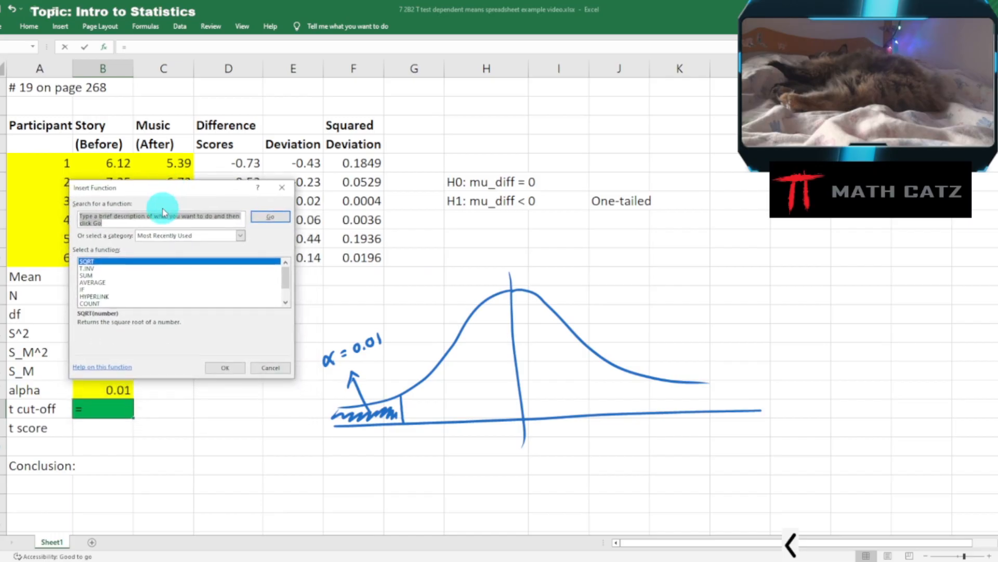
type("t distribution")
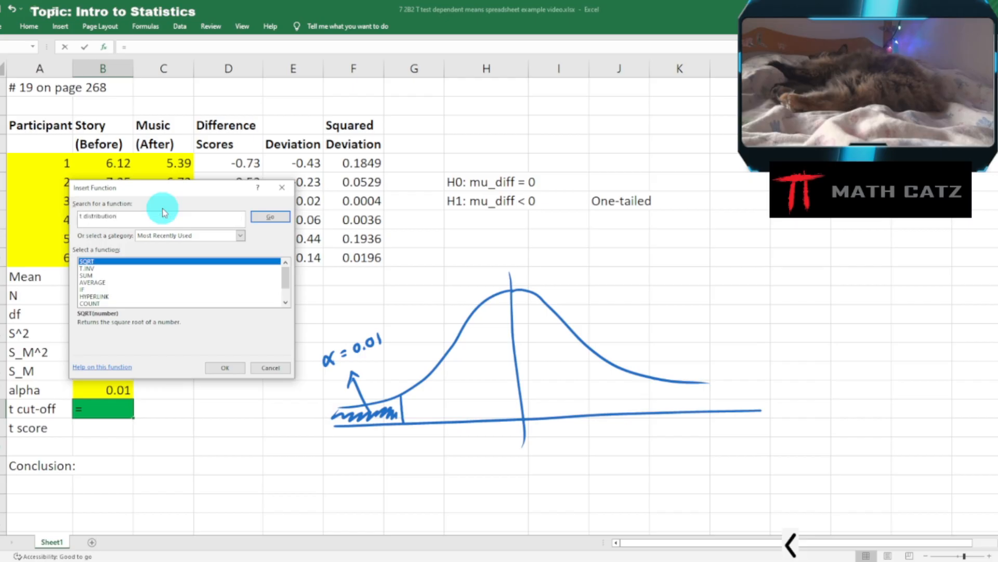
left_click(268, 217)
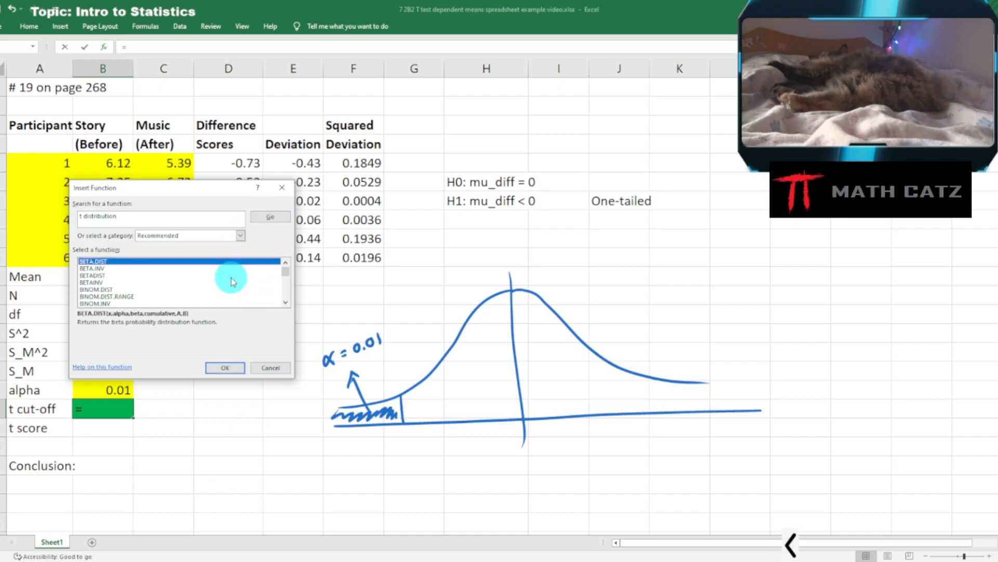
Step: Review the descriptions of T.DIST.2T, T.DIST.RT and T.DIST among the suggested functions
scroll(233, 274, "down", 1)
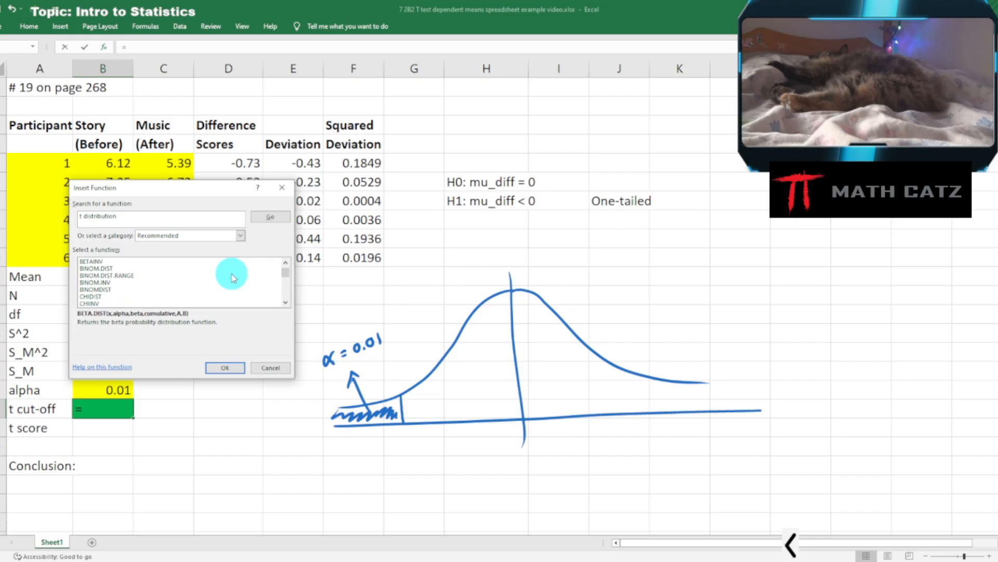
scroll(232, 278, "down", 1)
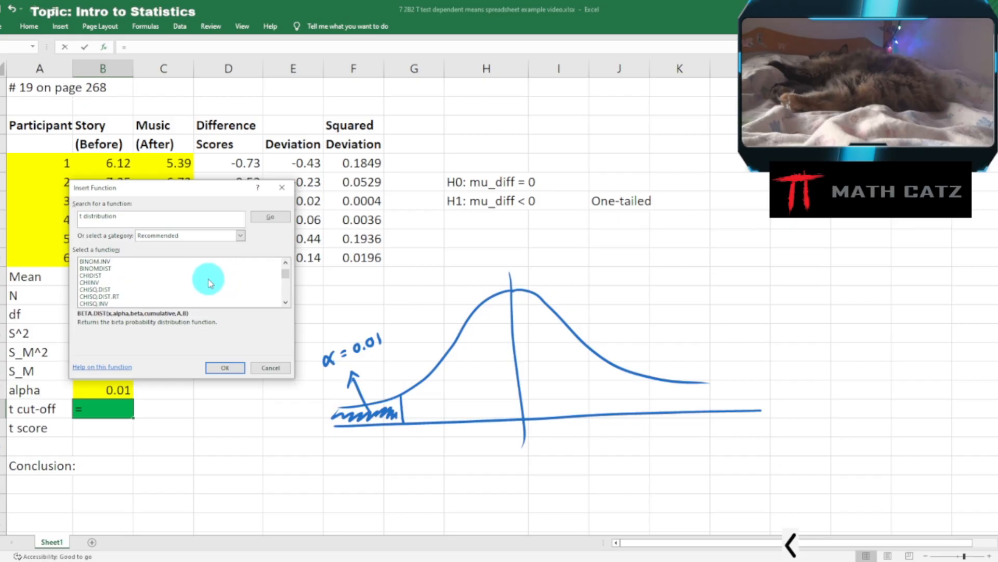
scroll(210, 283, "down", 4)
scroll(210, 283, "down", 5)
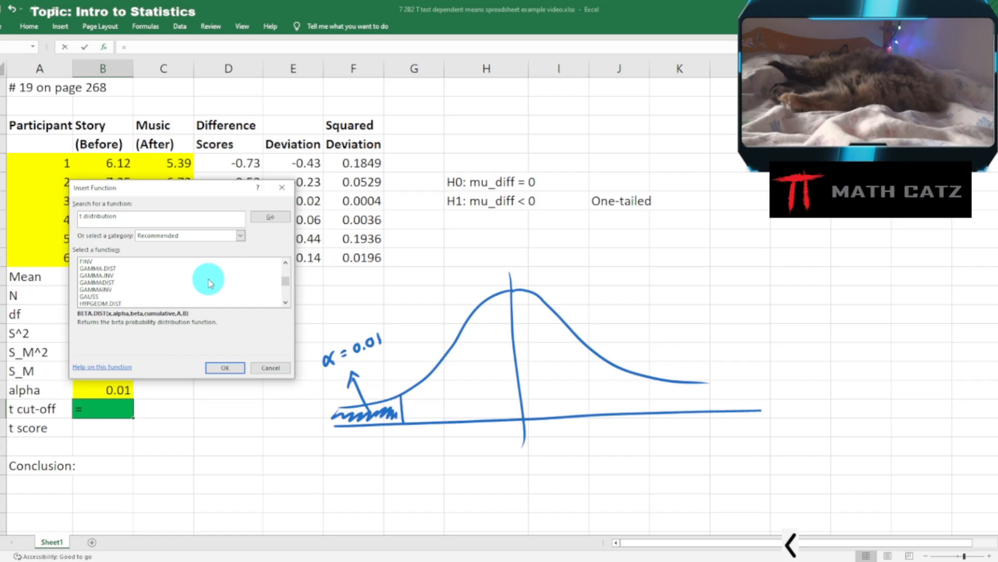
scroll(210, 284, "down", 4)
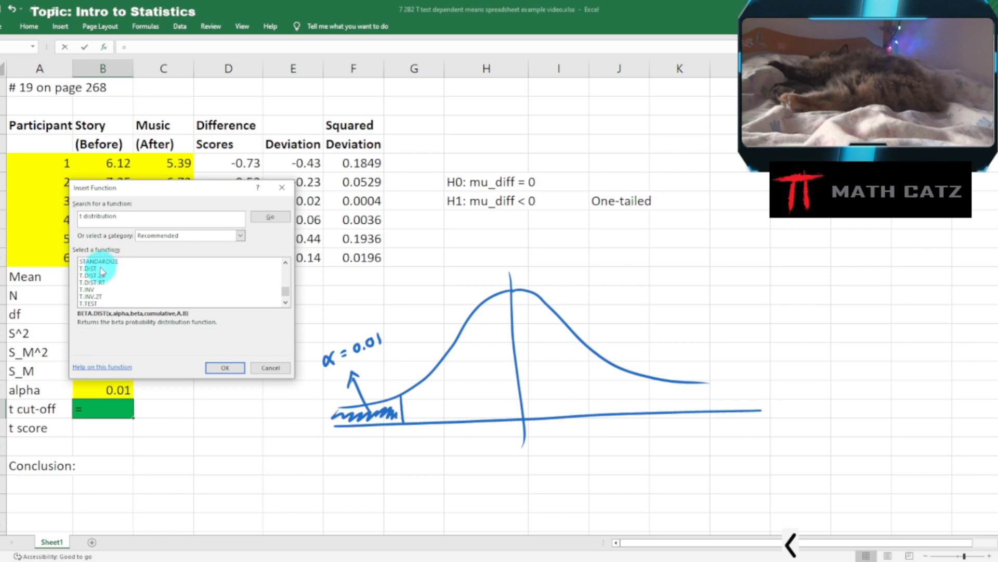
left_click(108, 269)
left_click(111, 275)
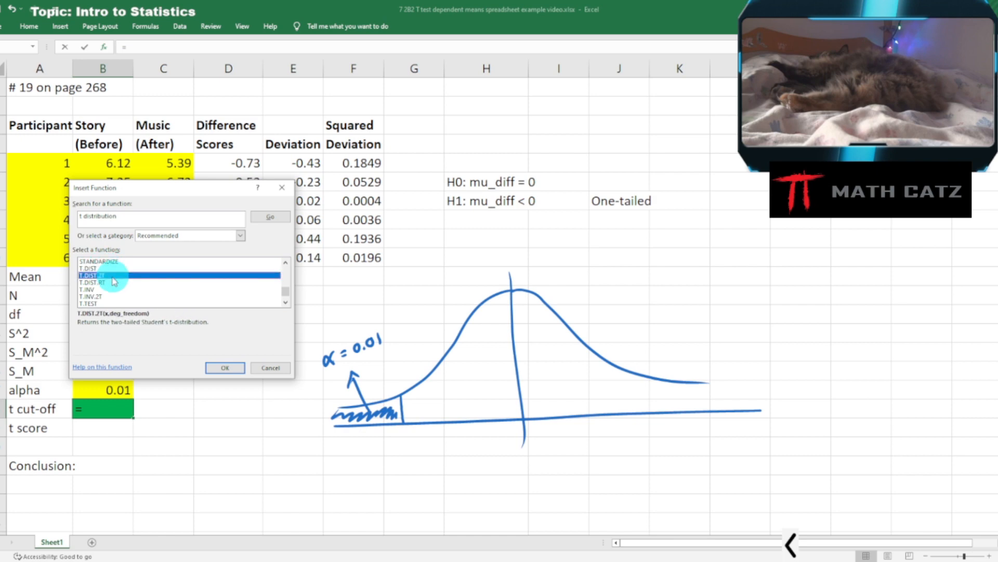
left_click(111, 283)
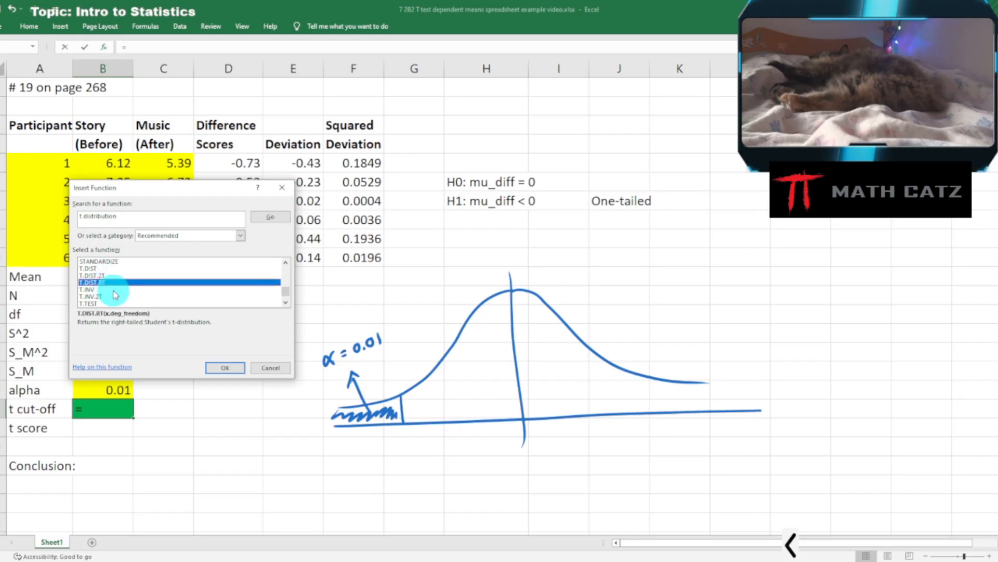
left_click(101, 268)
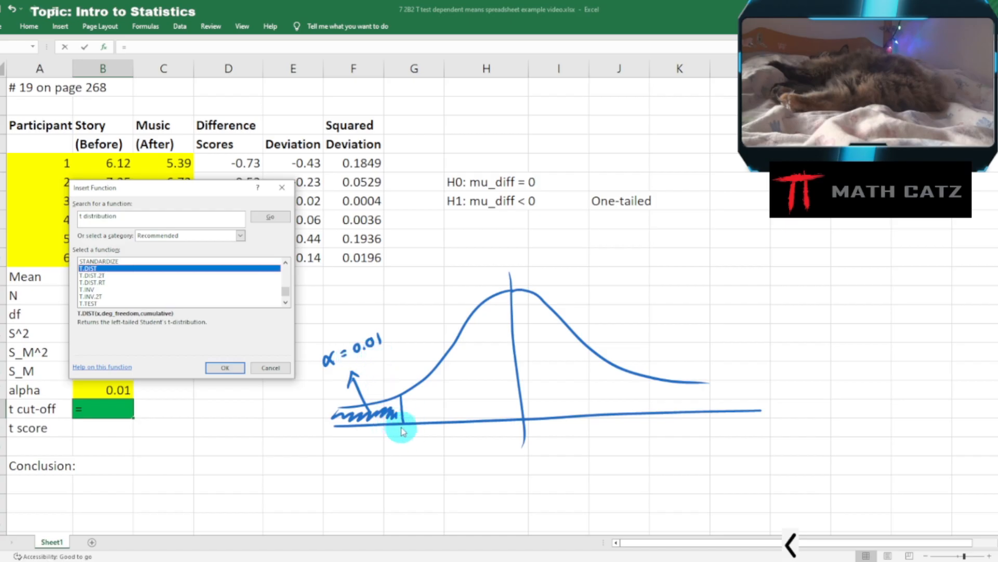
Step: Compare T.INV with T.INV.2T and insert T.INV, the left-tailed inverse of the t-distribution
left_click(98, 290)
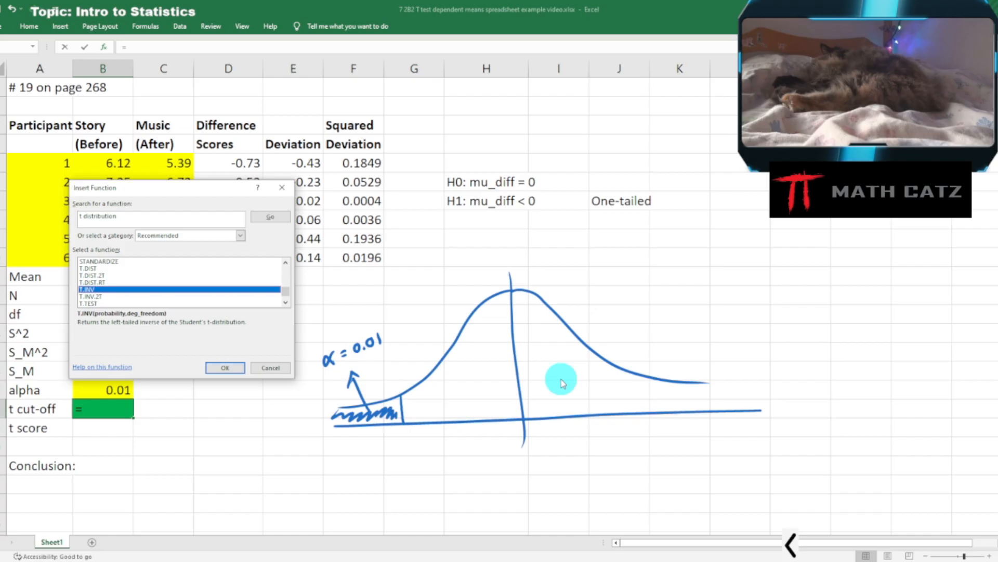
left_click(102, 297)
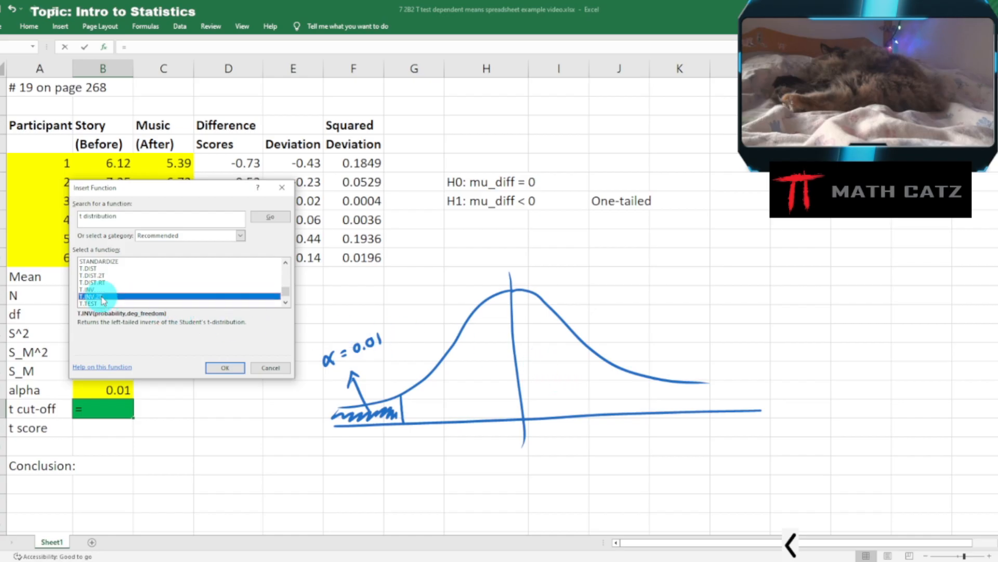
left_click(112, 290)
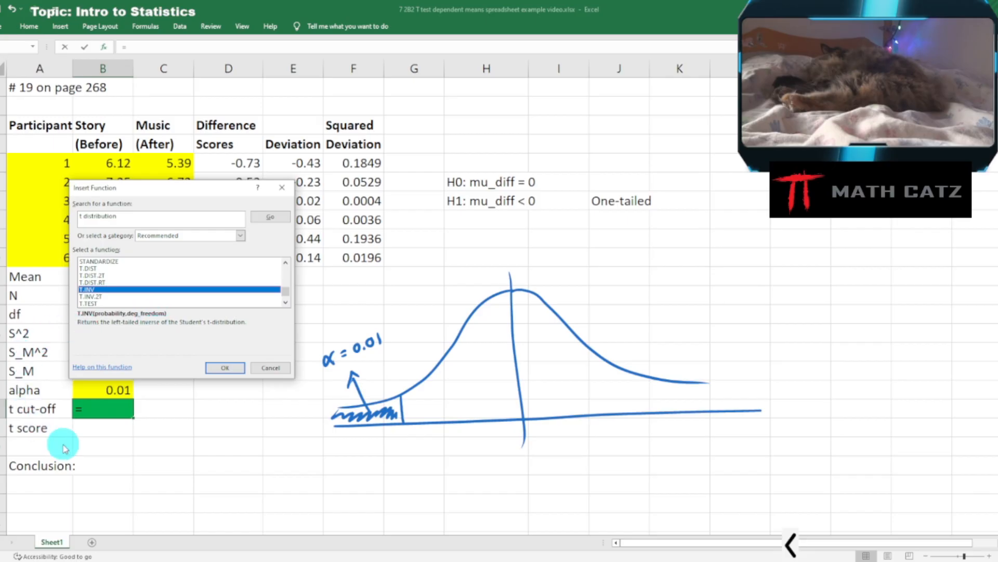
left_click(233, 368)
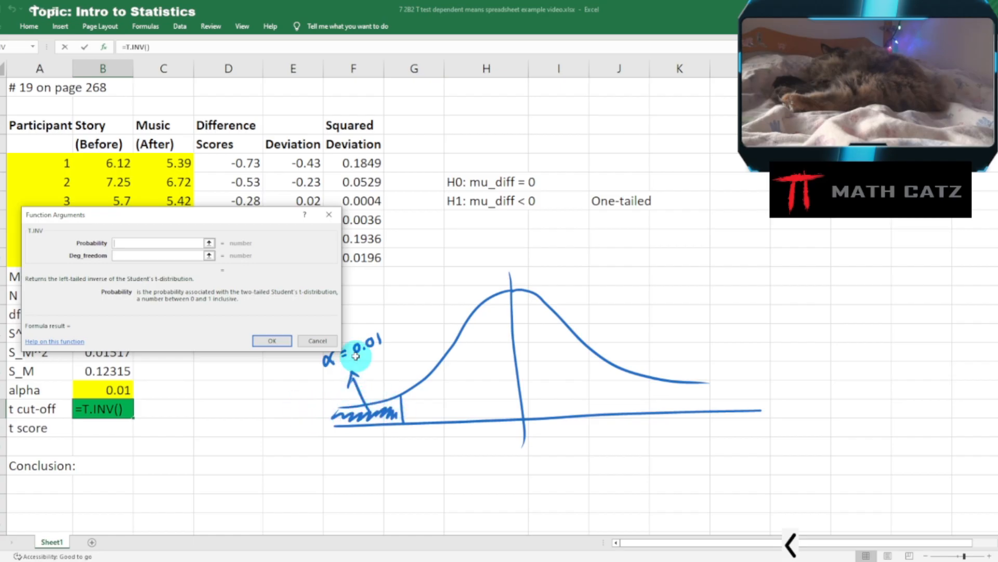
Step: Complete T.INV with alpha cell B17 as the probability and df cell B13 as the degrees of freedom
left_click(107, 390)
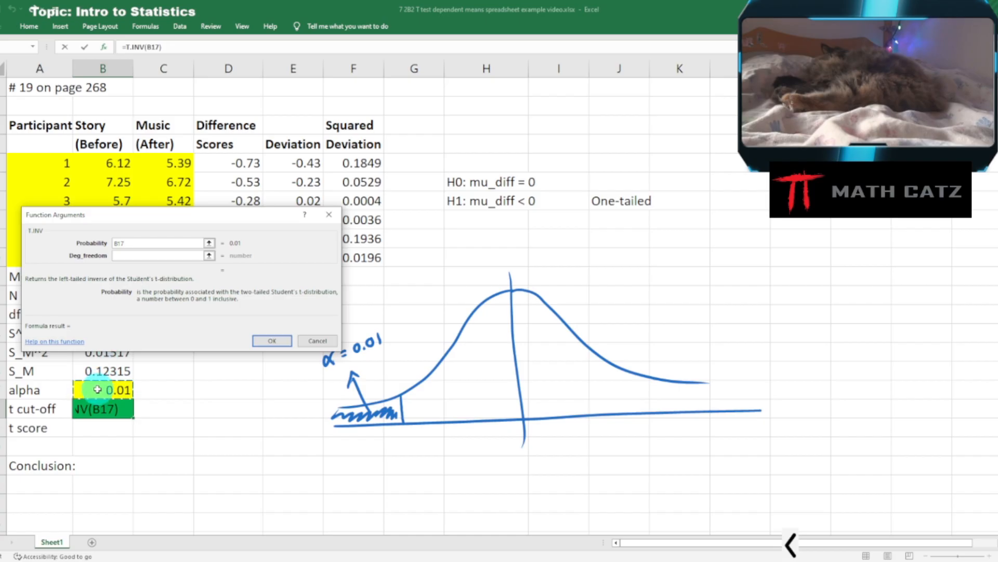
left_click(144, 255)
left_click_drag(139, 219, 283, 162)
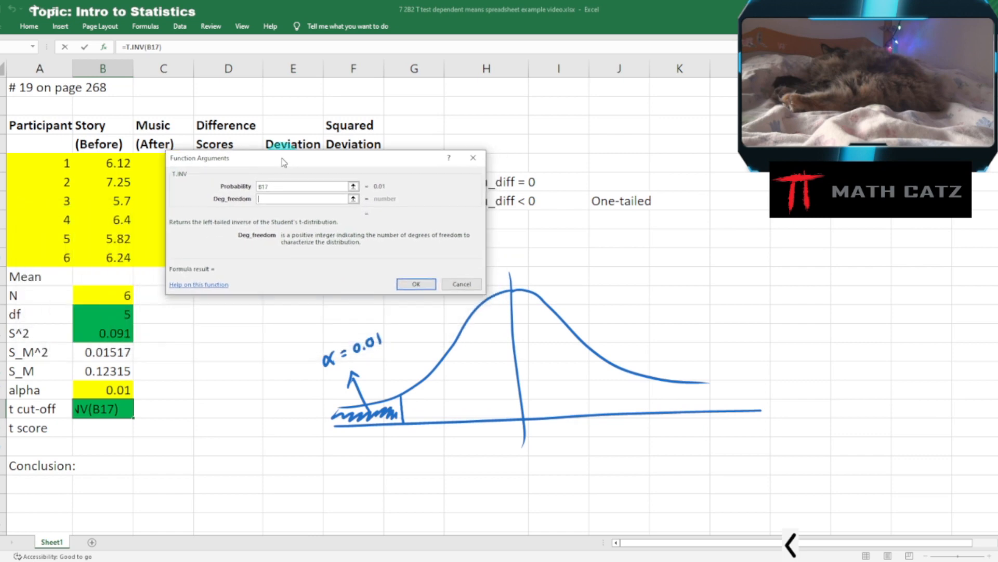
left_click(100, 315)
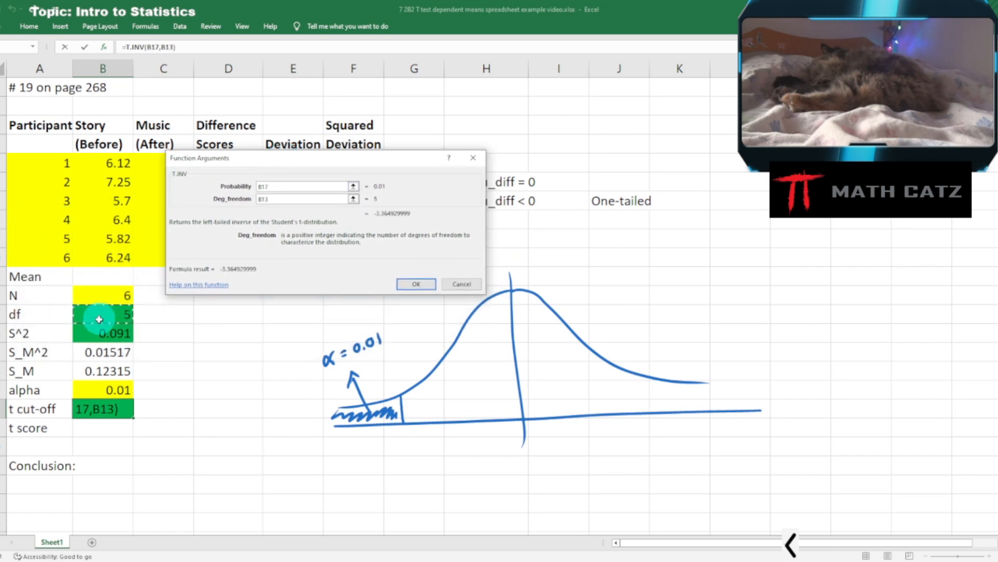
left_click(414, 287)
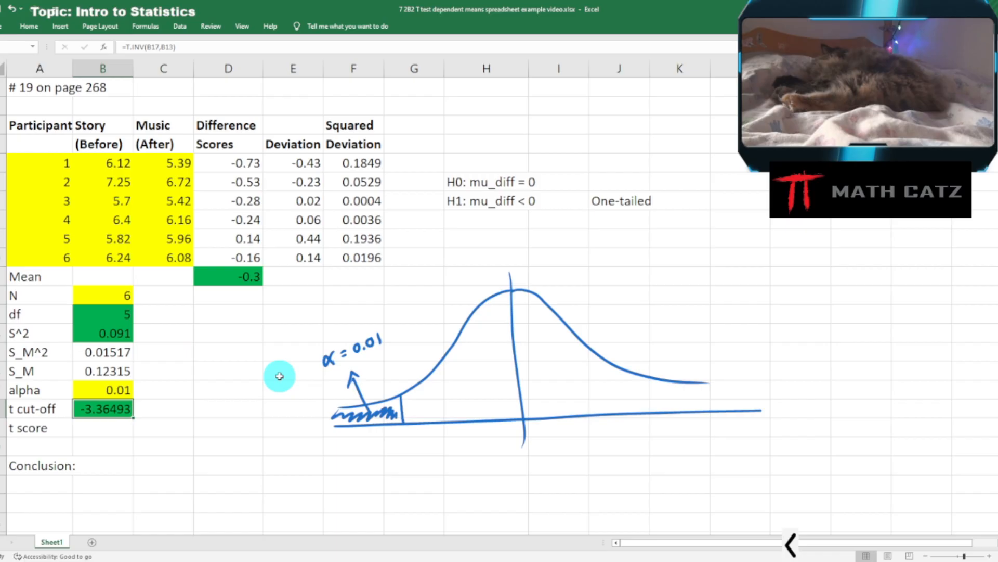
Step: Write "t cutoff" and "-3.1" in blue ink beneath the boundary of the shaded tail on the bell curve
left_click(680, 484)
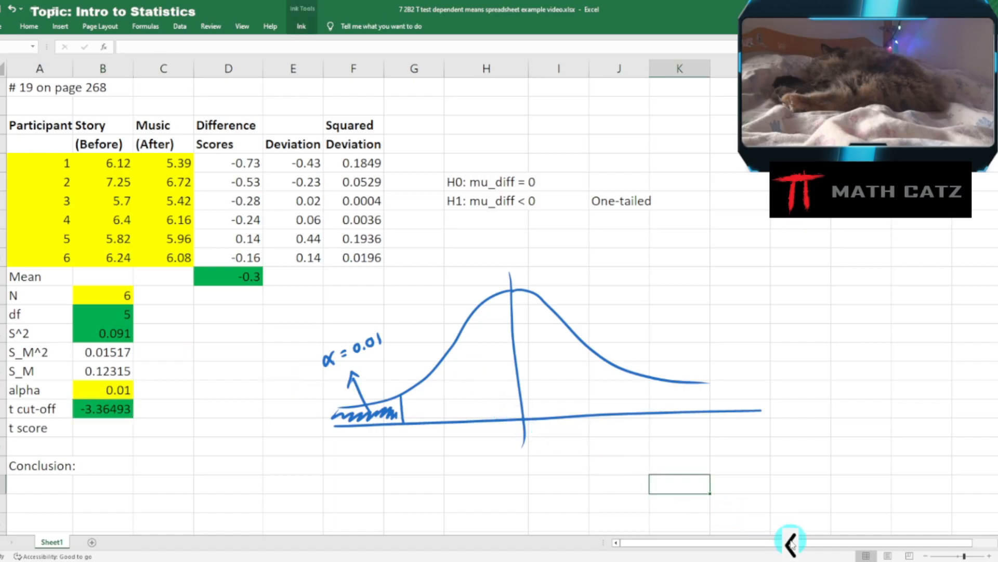
left_click(790, 543)
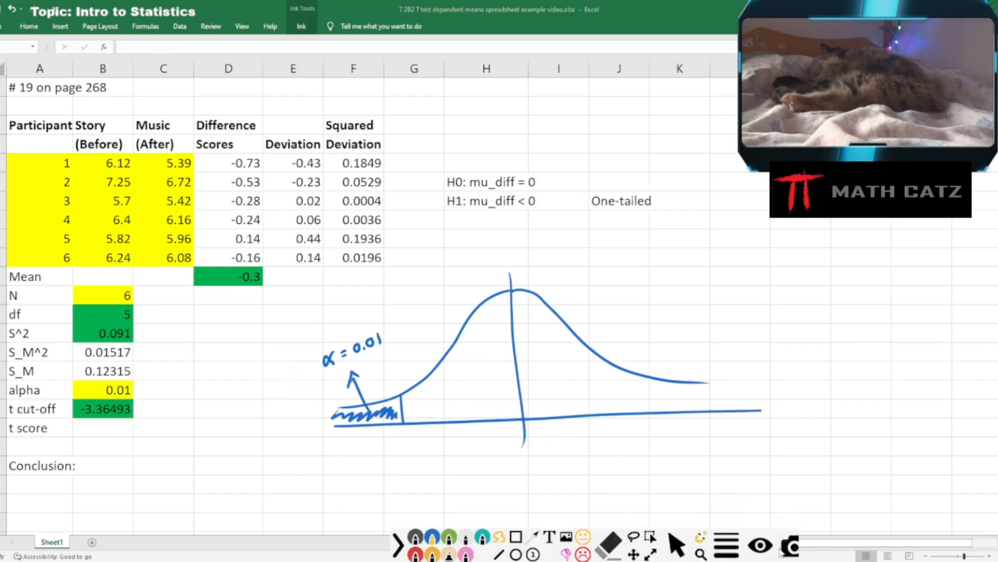
left_click(300, 537)
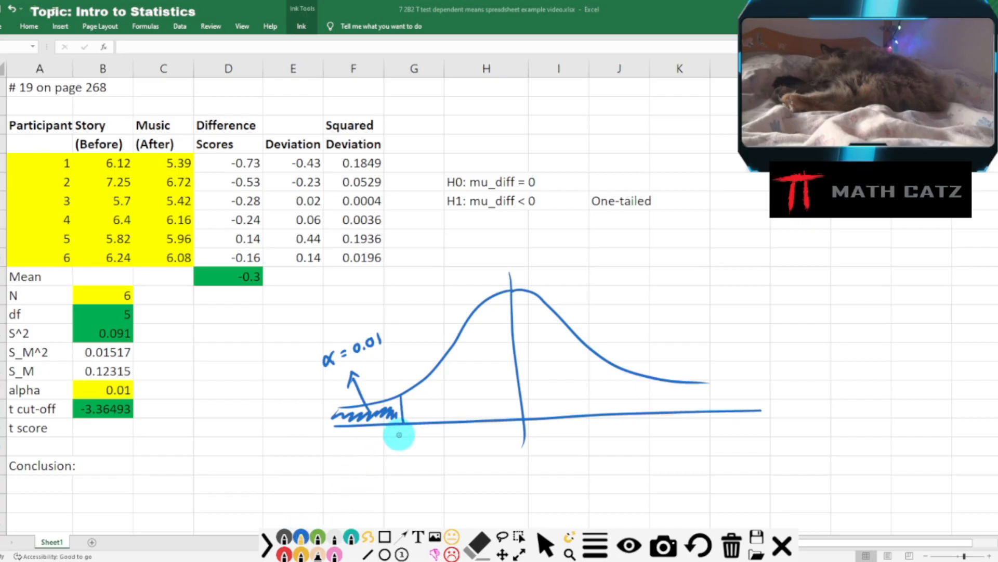
left_click_drag(399, 435, 404, 439)
mouse_move(407, 442)
left_mouse_down()
mouse_move(435, 439)
mouse_move(404, 461)
mouse_move(422, 467)
left_mouse_up()
left_click(416, 465)
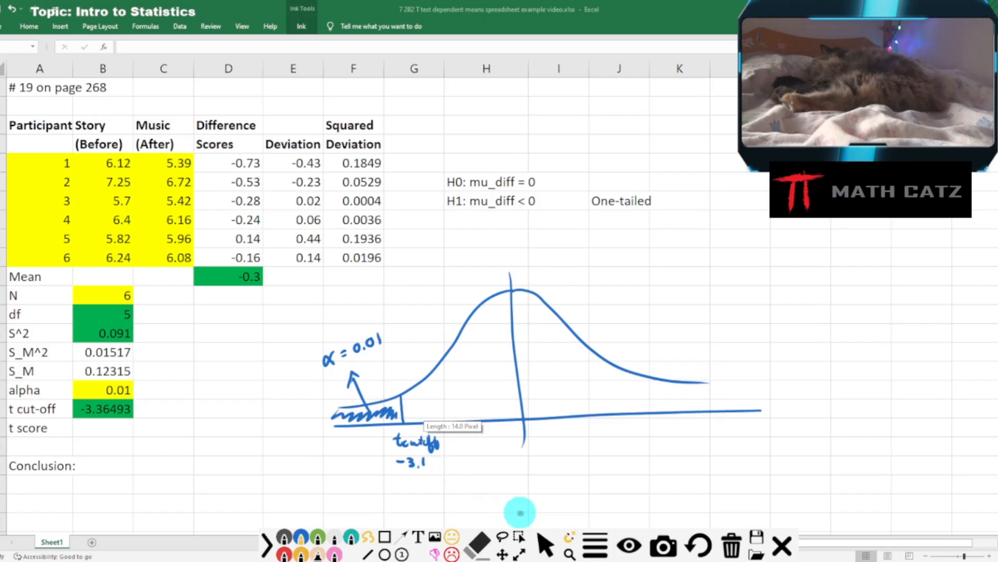
Step: Erase the handwritten digit after the decimal point and rewrite the cut-off value as -3.36
left_click(471, 550)
mouse_move(422, 474)
left_mouse_down()
mouse_move(435, 459)
mouse_move(437, 469)
left_mouse_up()
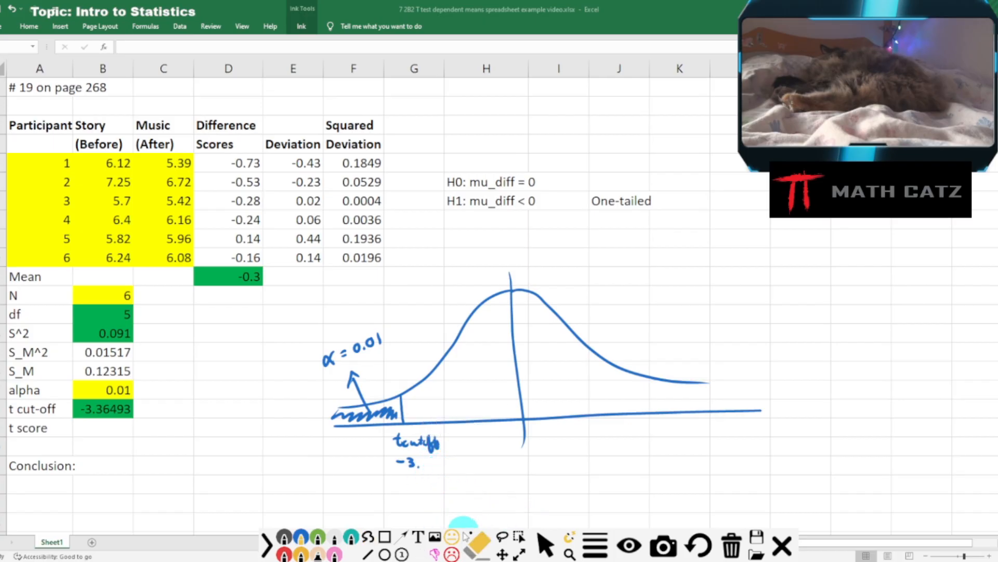
left_click(302, 539)
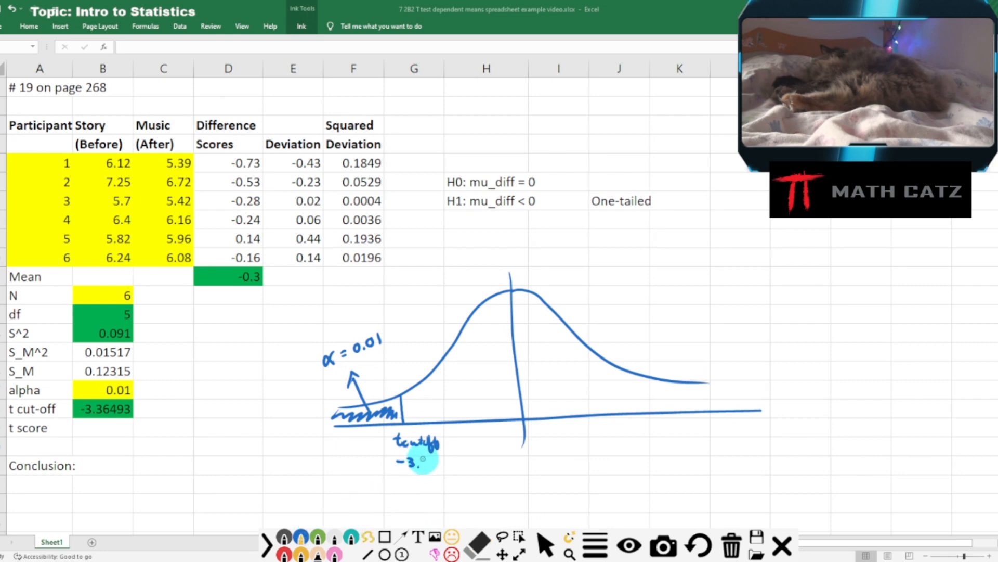
left_click_drag(425, 458, 436, 467)
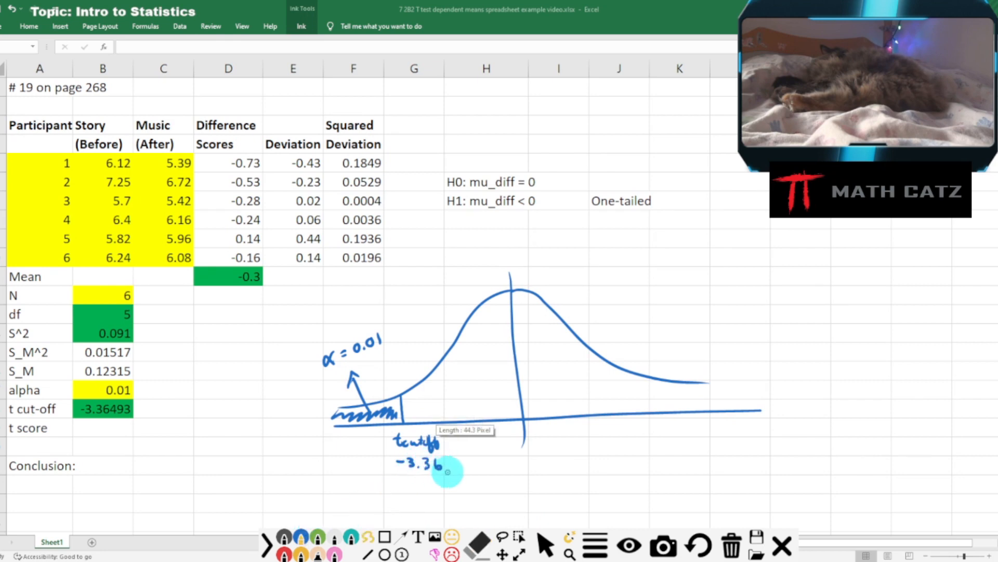
left_click(545, 543)
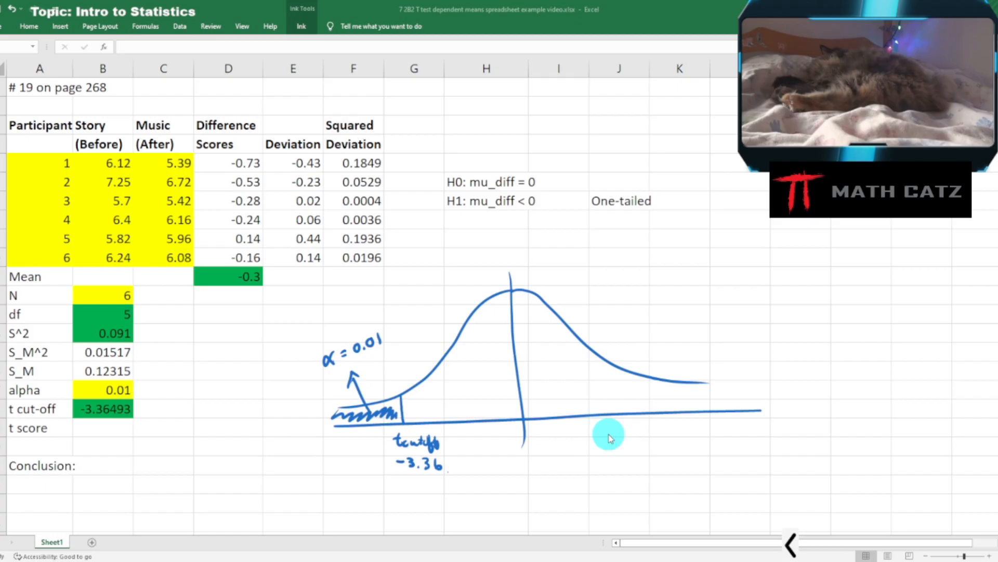
Step: Calculate the t score in cell B19 with the formula =(D11-0)/B16
left_click(95, 427)
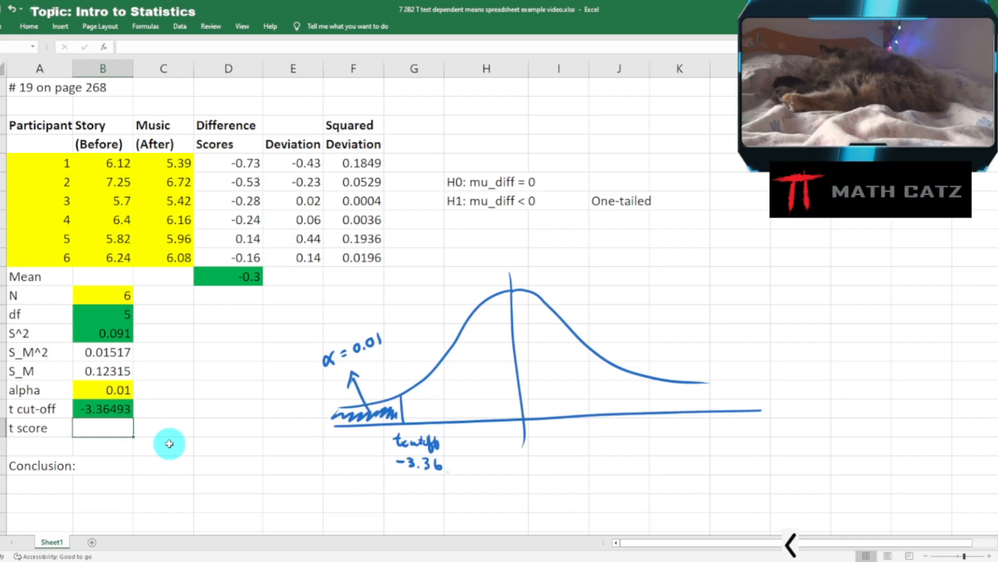
type("=(")
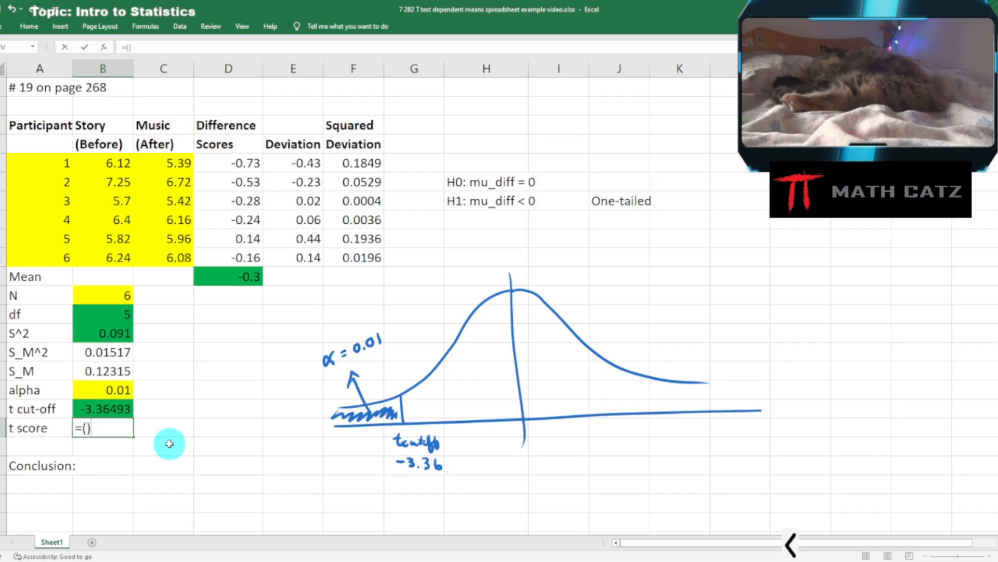
key("Return")
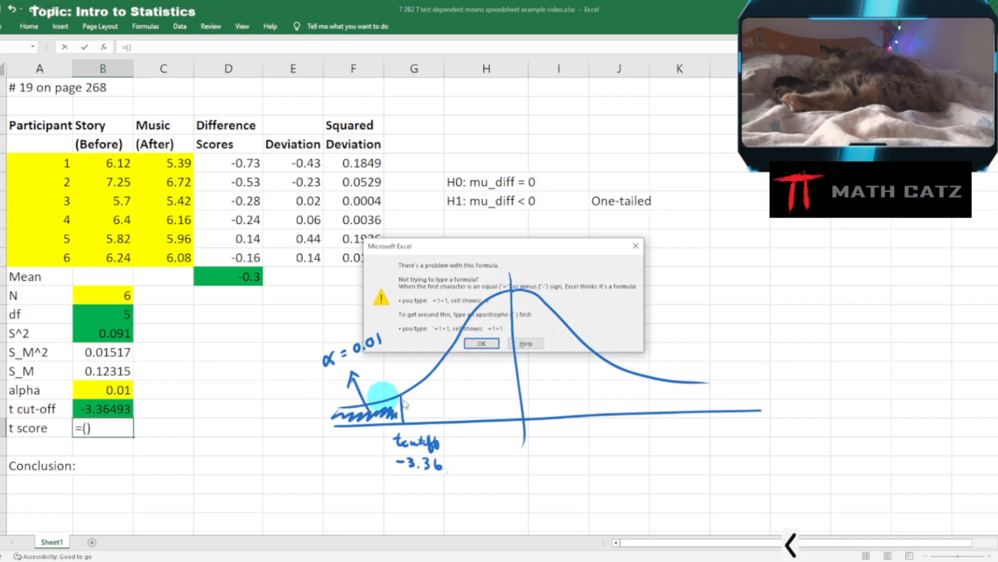
left_click(483, 344)
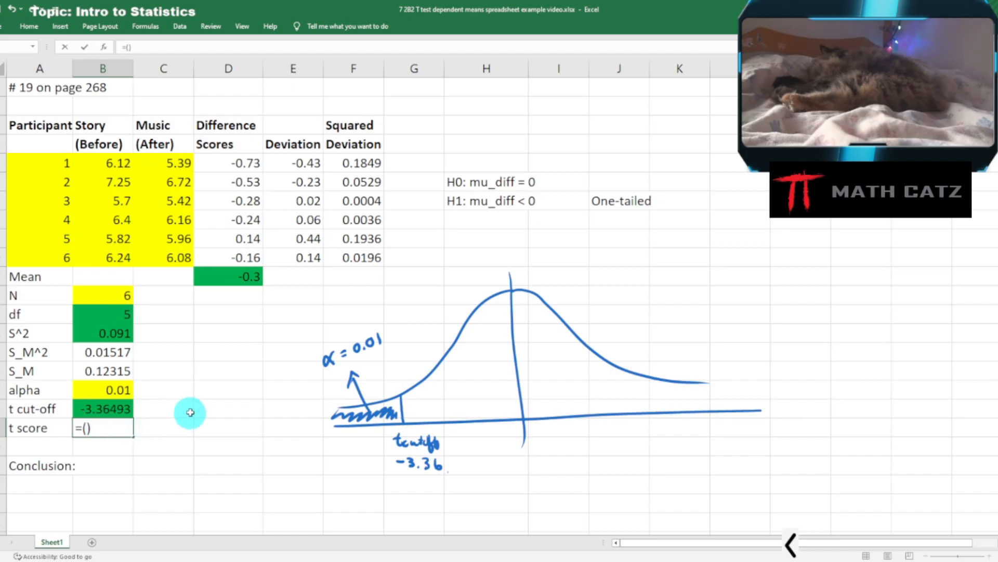
left_click(224, 276)
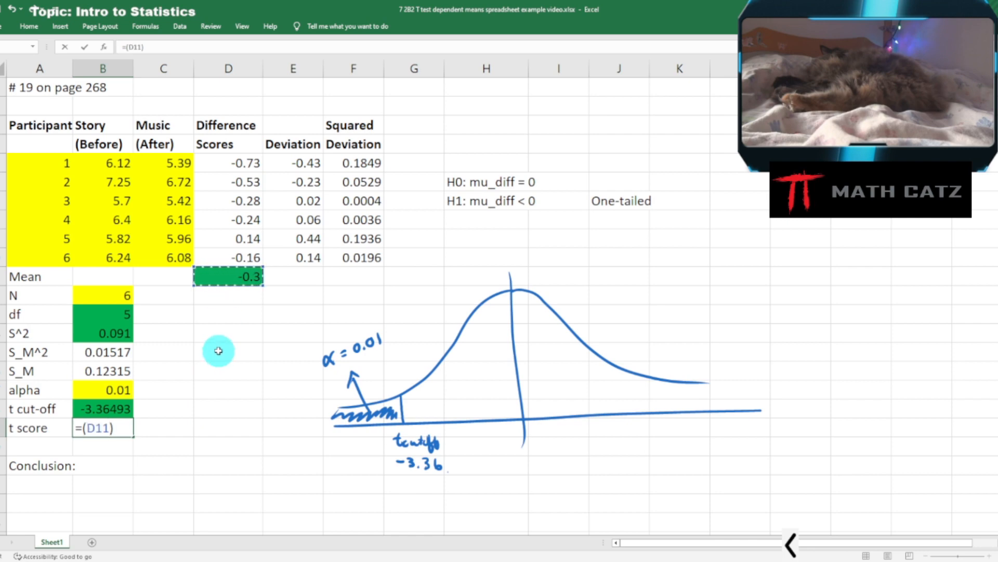
type("-")
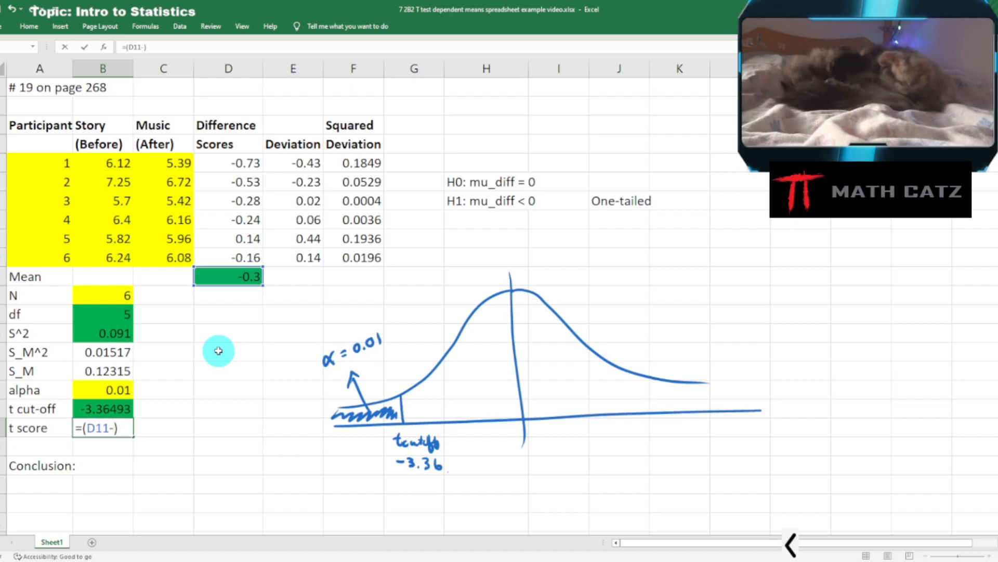
type("0")
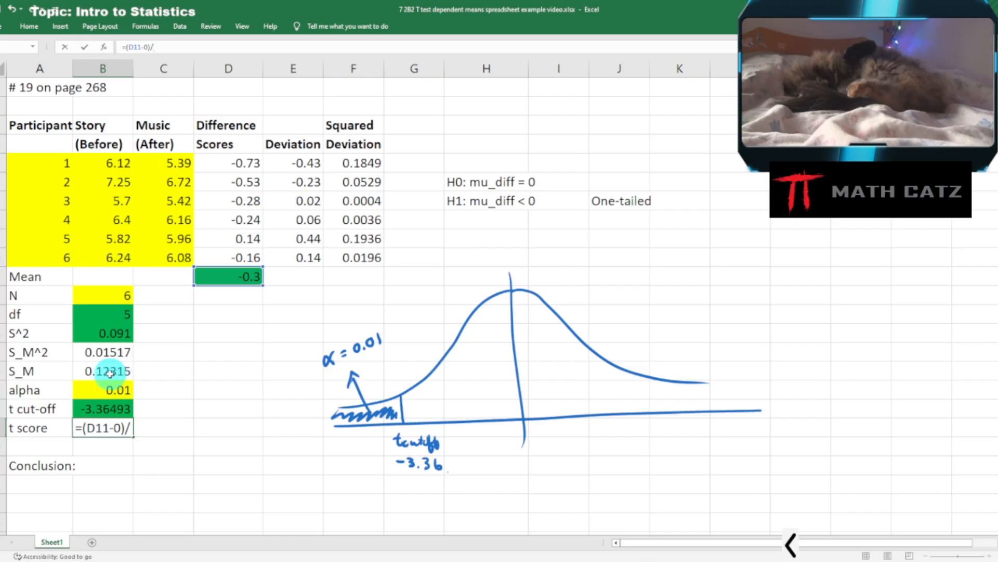
left_click(85, 371)
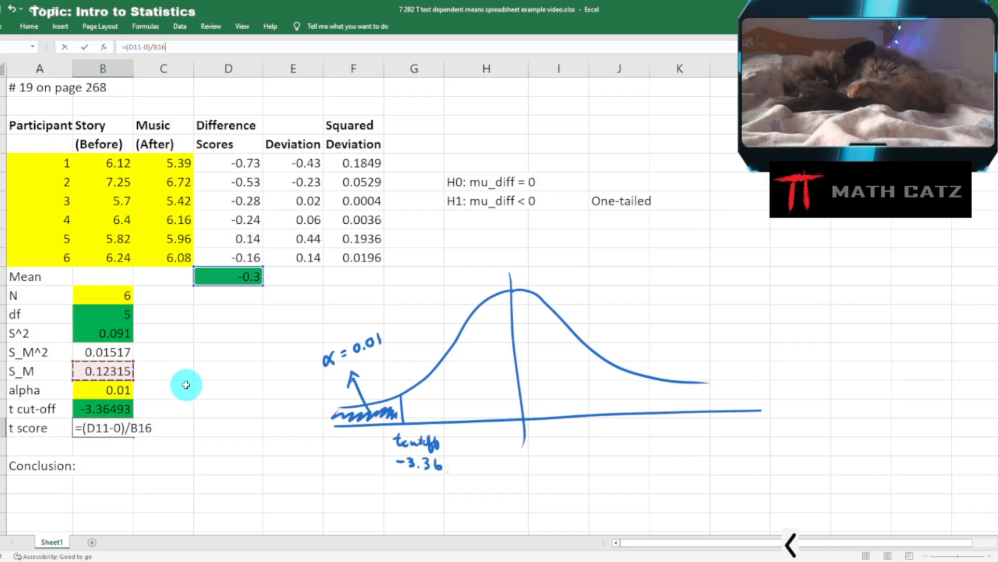
key("Return")
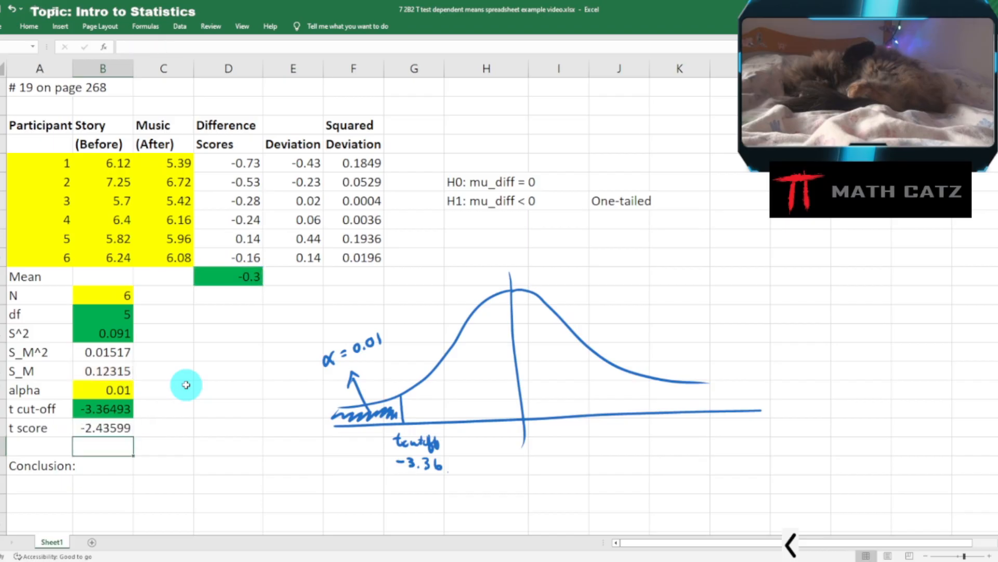
Step: Fill the t score cell B19 with green, matching the other highlighted result cells
right_click(107, 426)
left_click(147, 456)
left_click(230, 414)
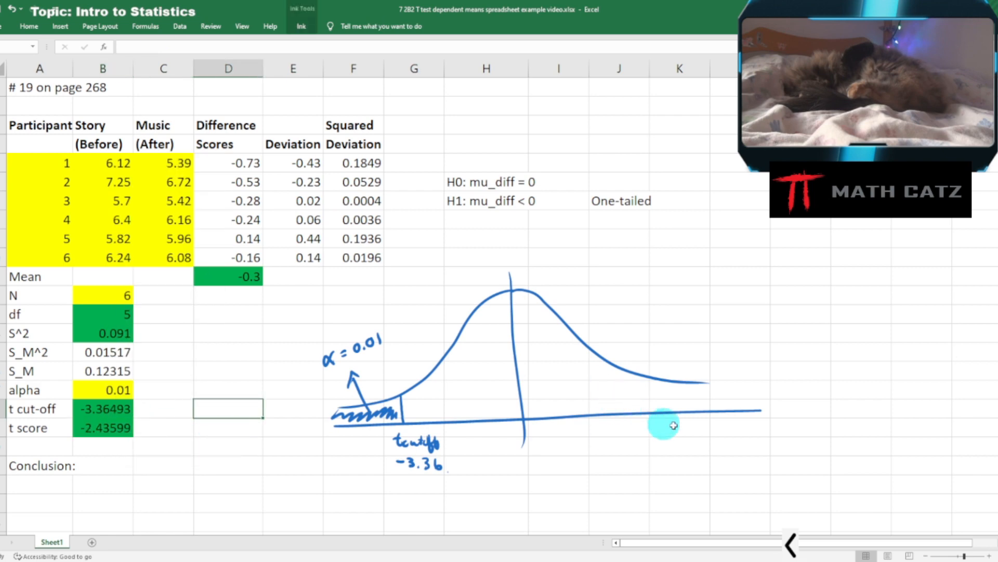
Step: Mark the observed t score on the bell curve's axis with a red tick and handwrite "t obs" and "-2.44" above it
left_click(791, 550)
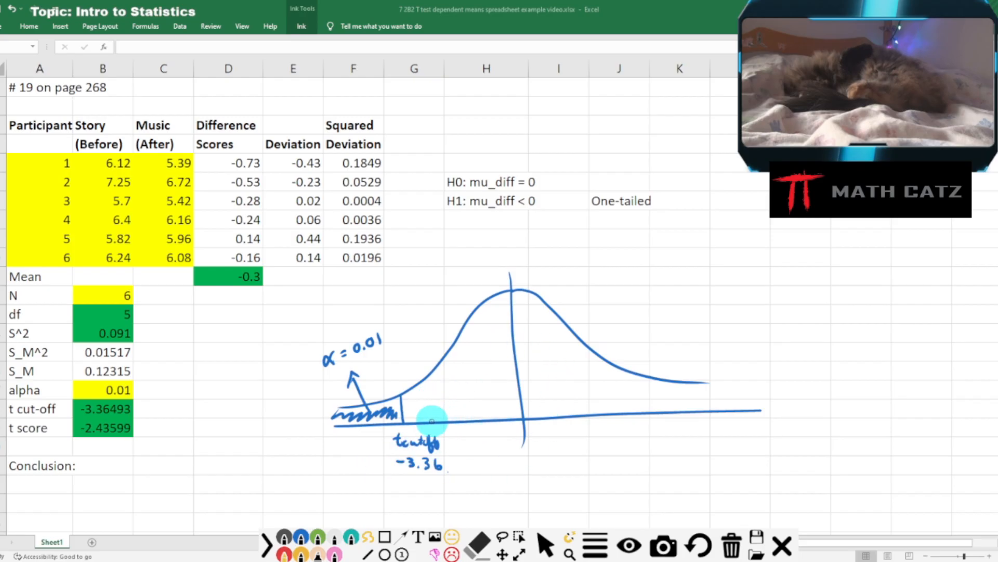
left_click_drag(431, 421, 431, 425)
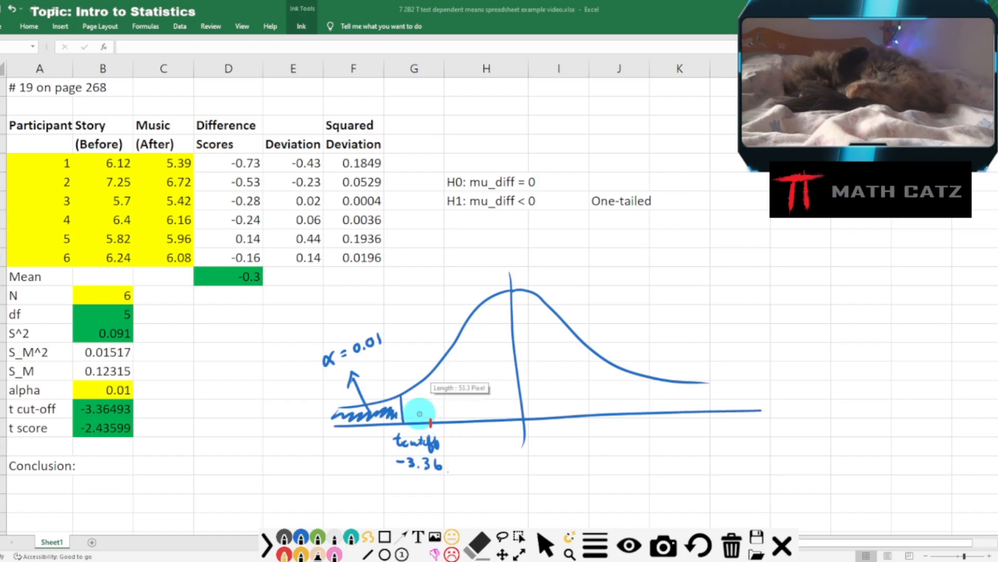
mouse_move(418, 414)
left_mouse_down()
mouse_move(452, 410)
mouse_move(436, 399)
mouse_move(447, 402)
left_mouse_up()
left_click_drag(457, 395, 454, 402)
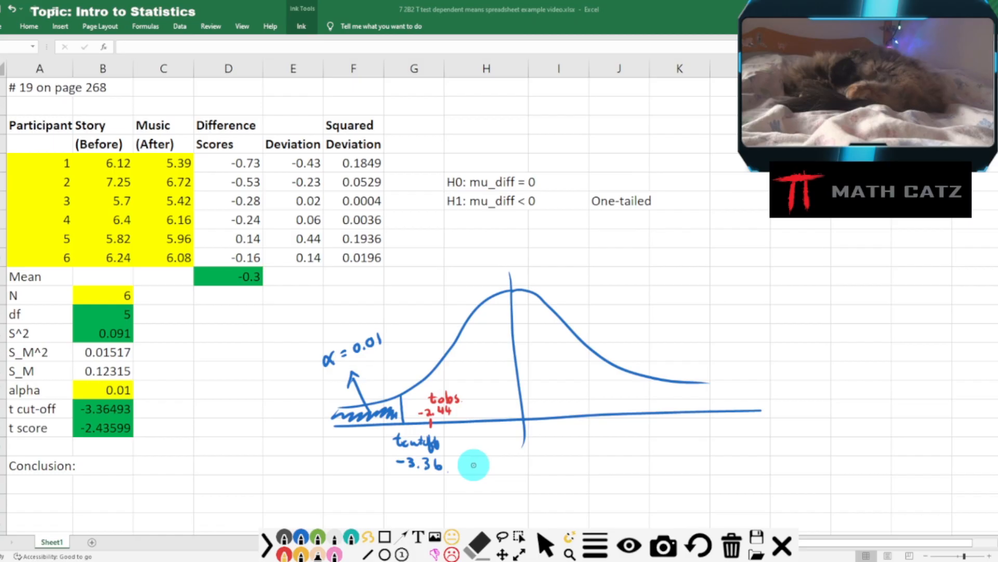
left_click(546, 546)
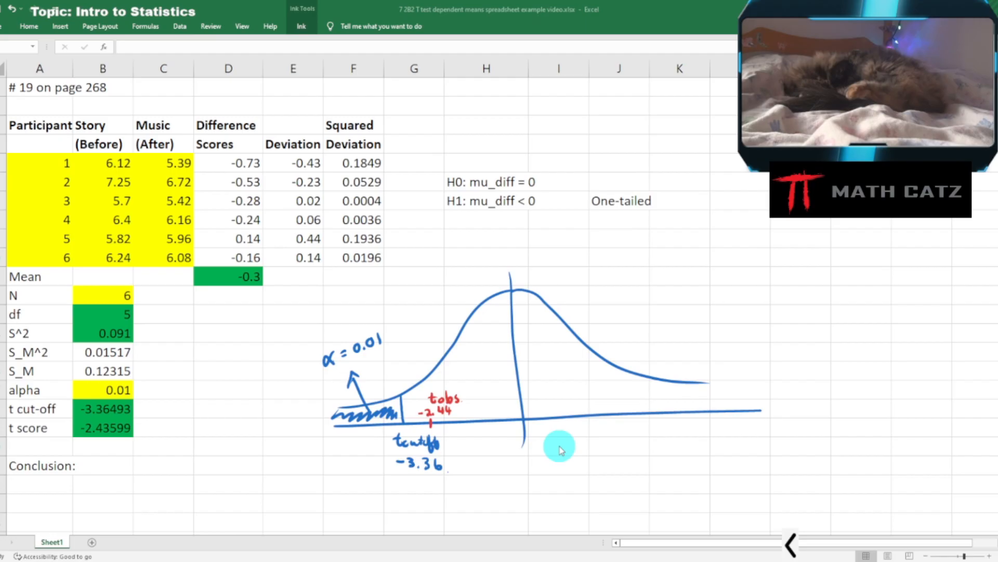
Step: Enter "Since t_obs > t_cut-off, the evidence is not strong" in cell B21 beside the Conclusion label
left_click(116, 466)
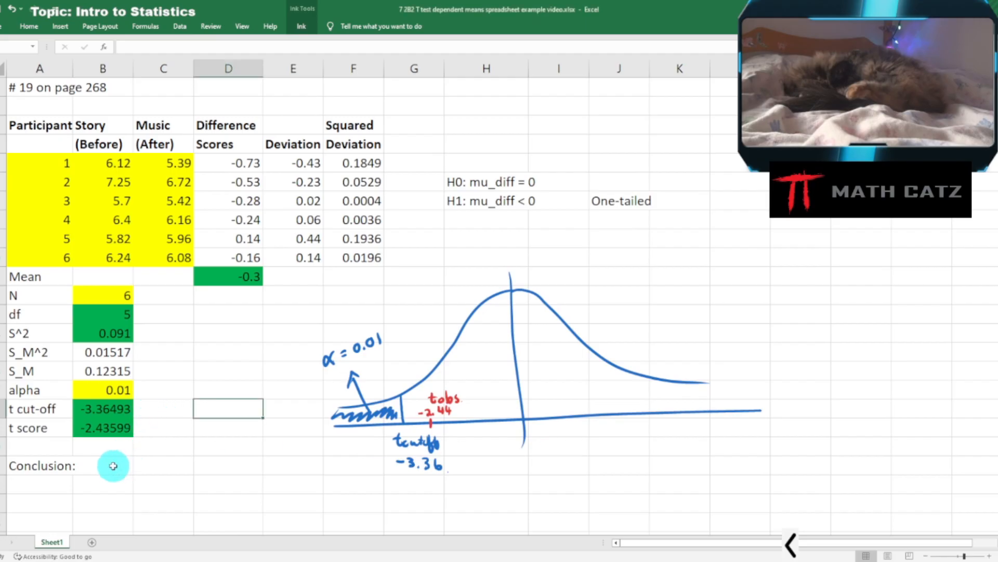
left_click(114, 466)
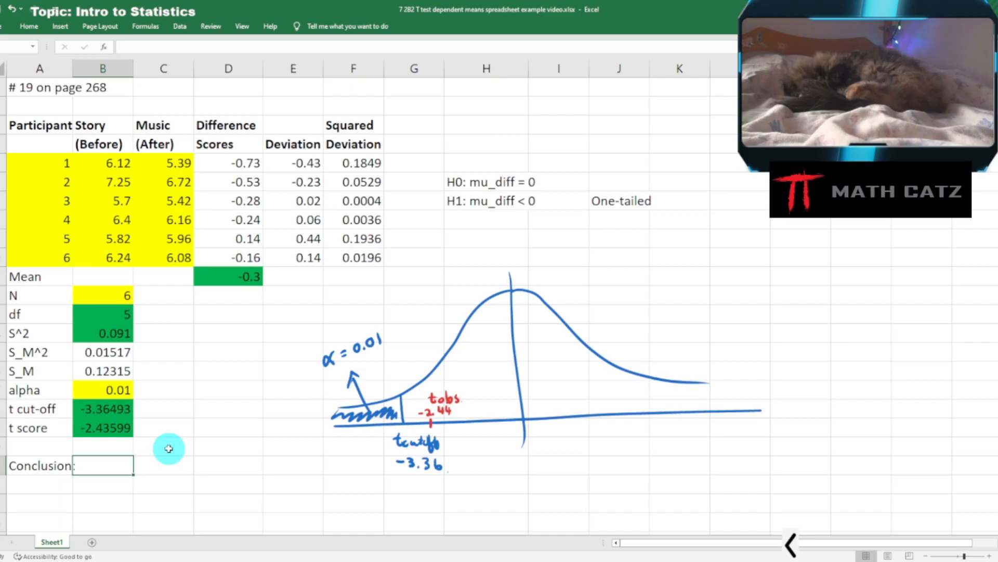
type("Sin")
key("BackSpace")
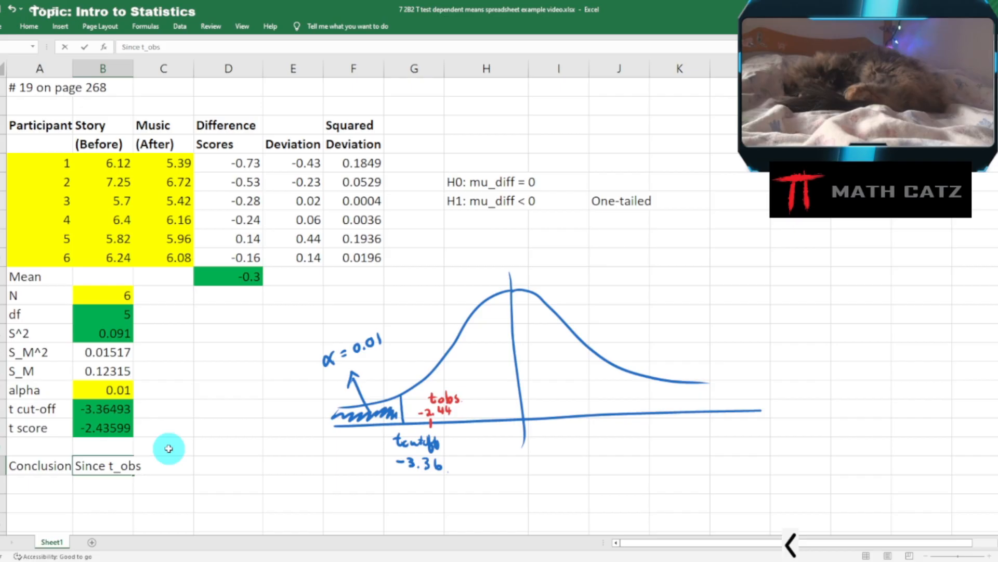
type(">")
type(" t")
type("_cut")
type("-o")
type("gg")
key("BackSpace")
key("BackSpace")
type("ff")
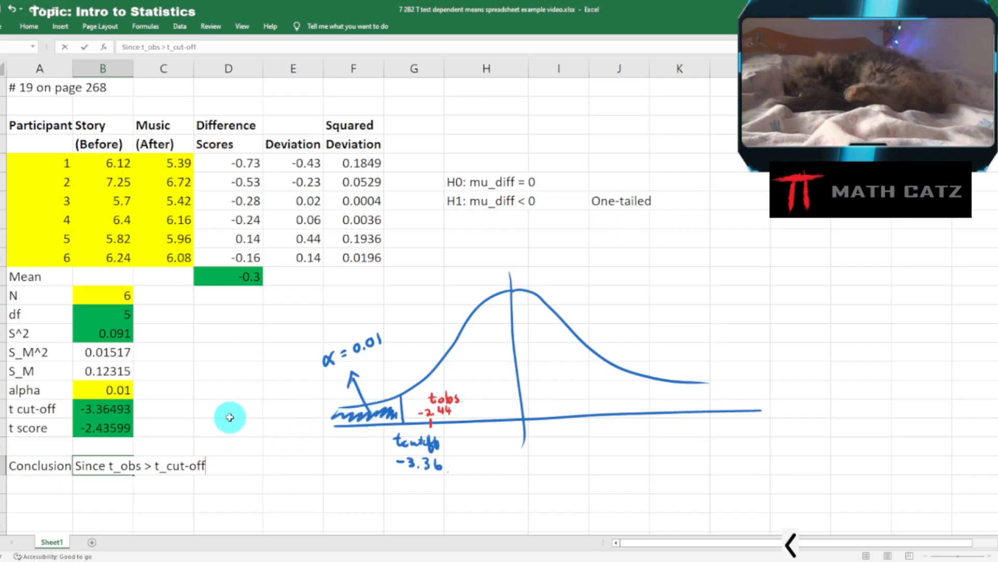
type(", the evidence is ")
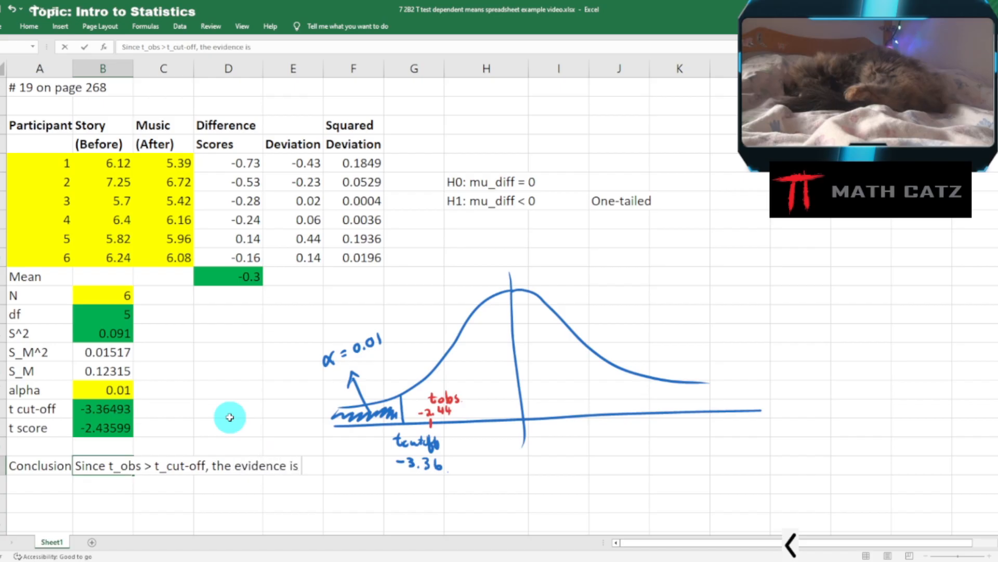
type("not strong")
key("Return")
Step: Continue the conclusion in cell B22 with "enough to suggest that the null hyp is not true"
type("enou")
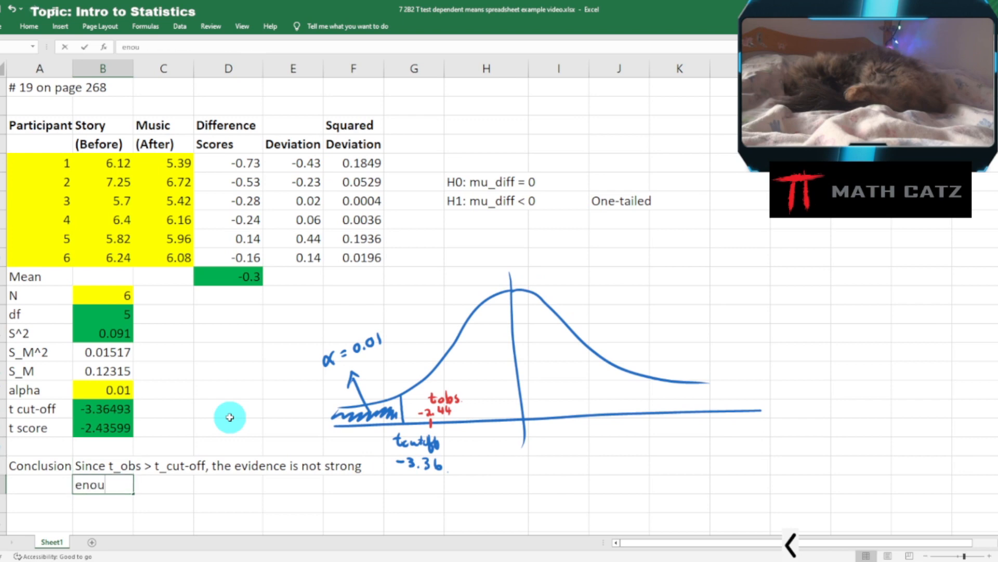
type("gh to suggest")
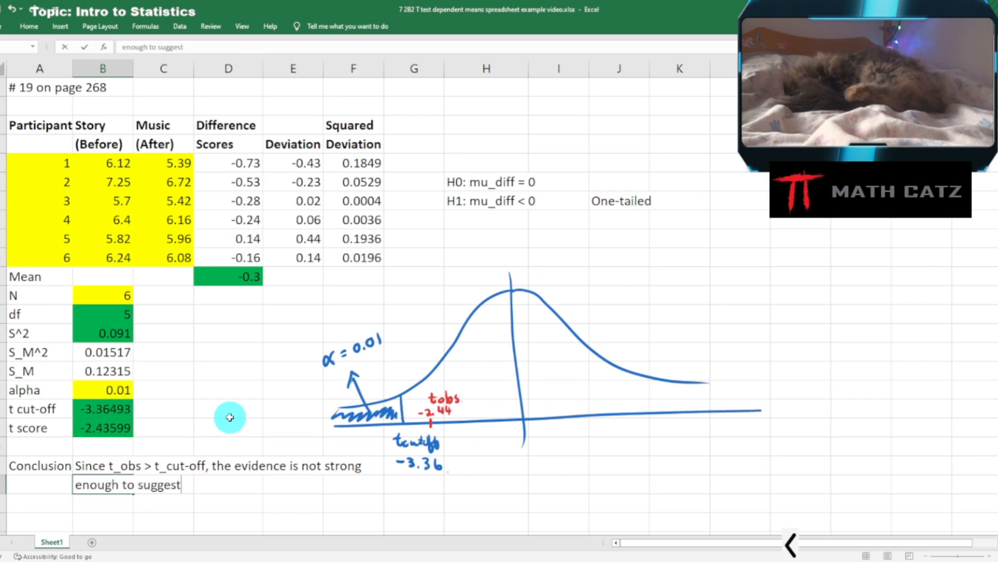
type(" that the nu")
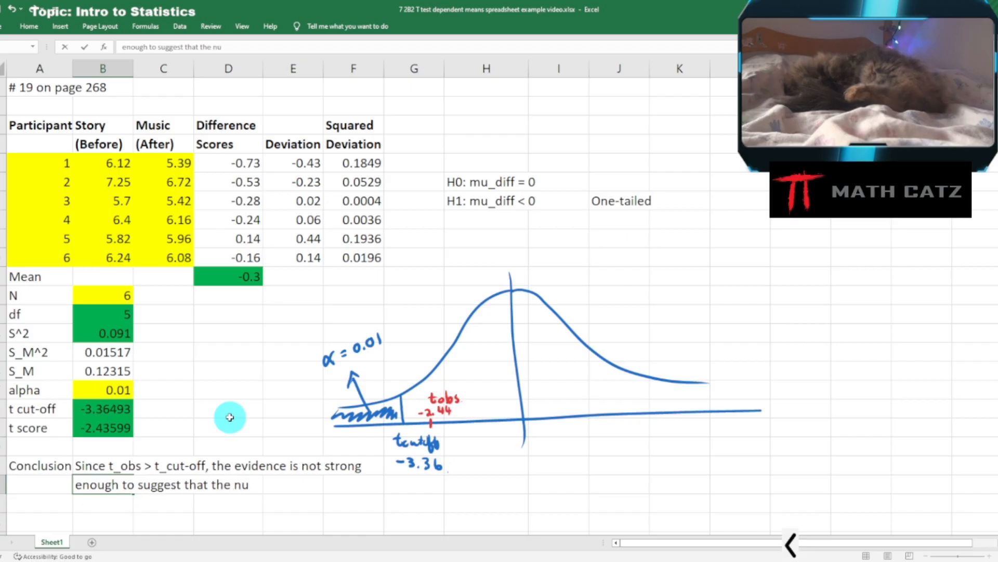
type("ll hyp is not true")
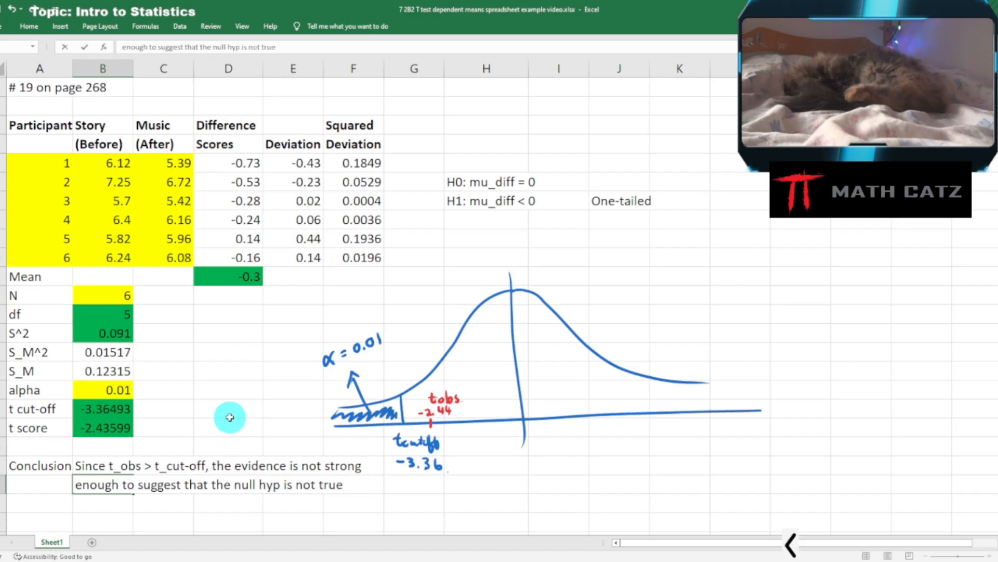
key("Return")
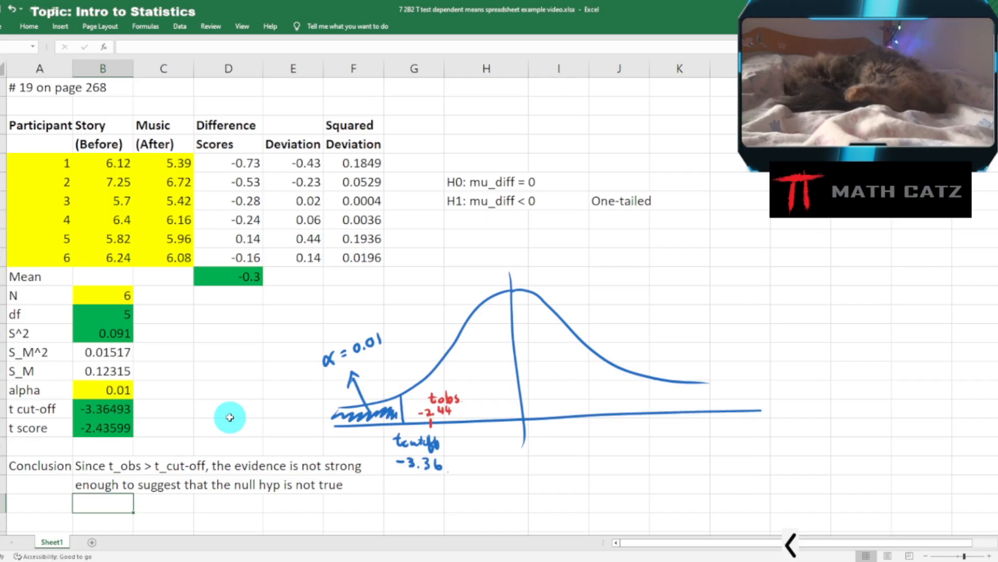
Step: Enter the decision "Not reject H0" in cell B23 below the conclusion text
type("Not reject")
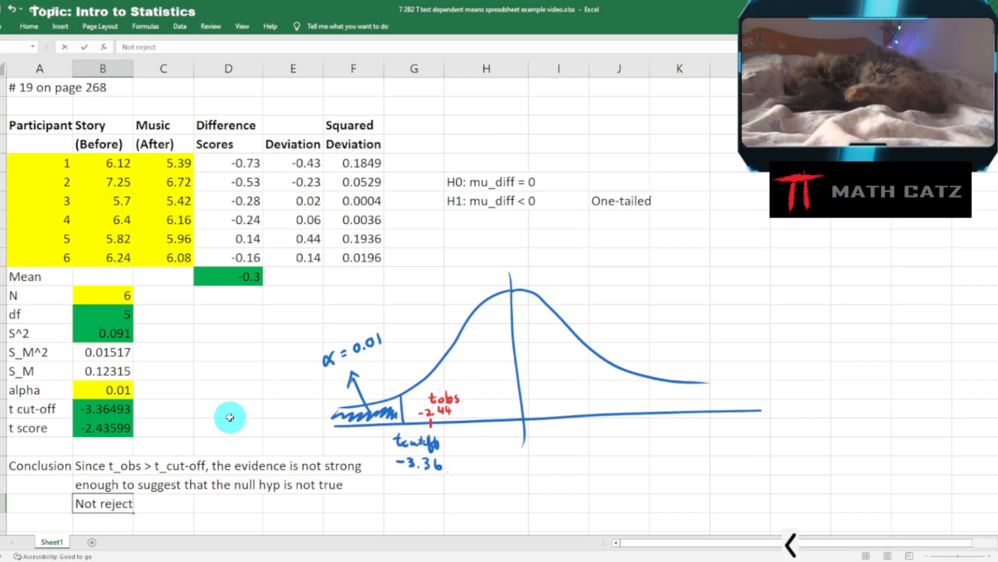
type(" H0")
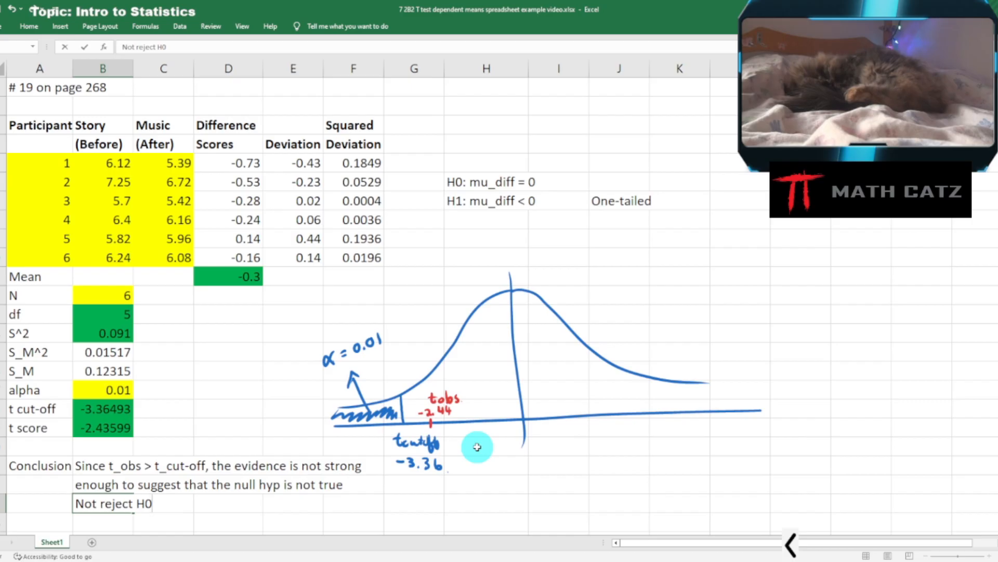
key("Return")
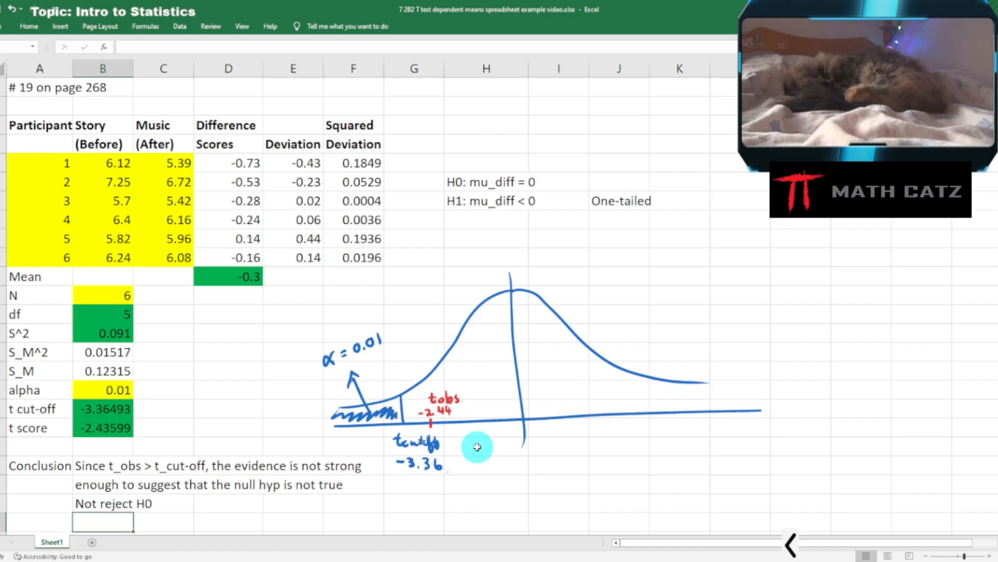